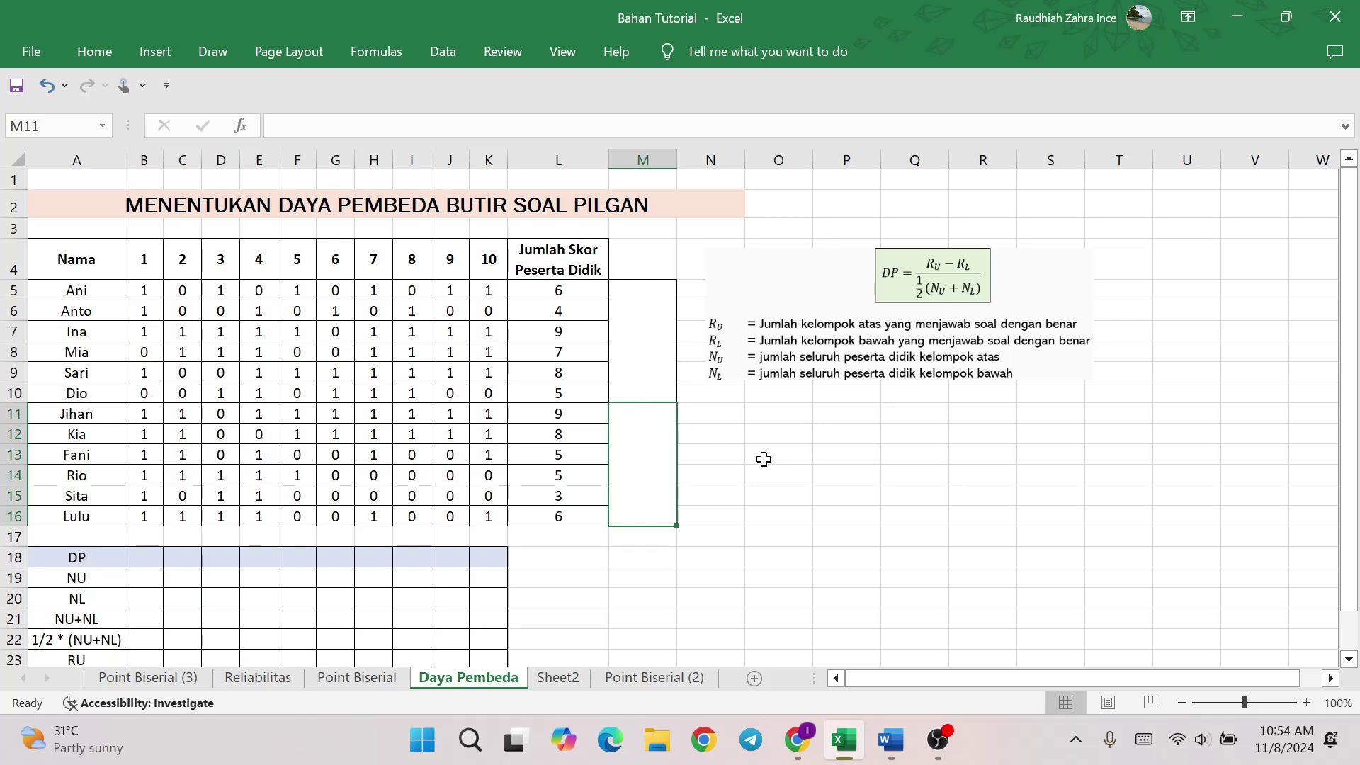
pyautogui.click(764, 474)
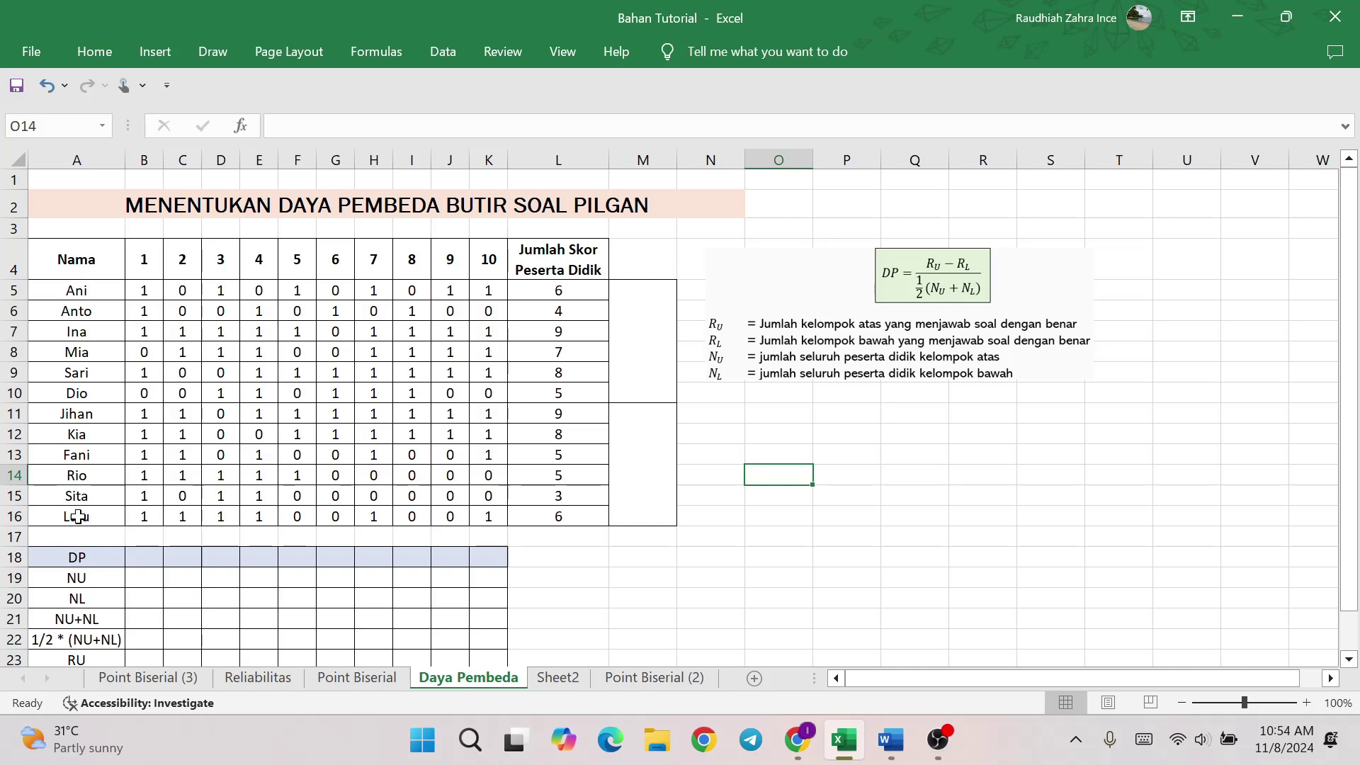
pyautogui.moveTo(134, 271); pyautogui.dragTo(492, 270)
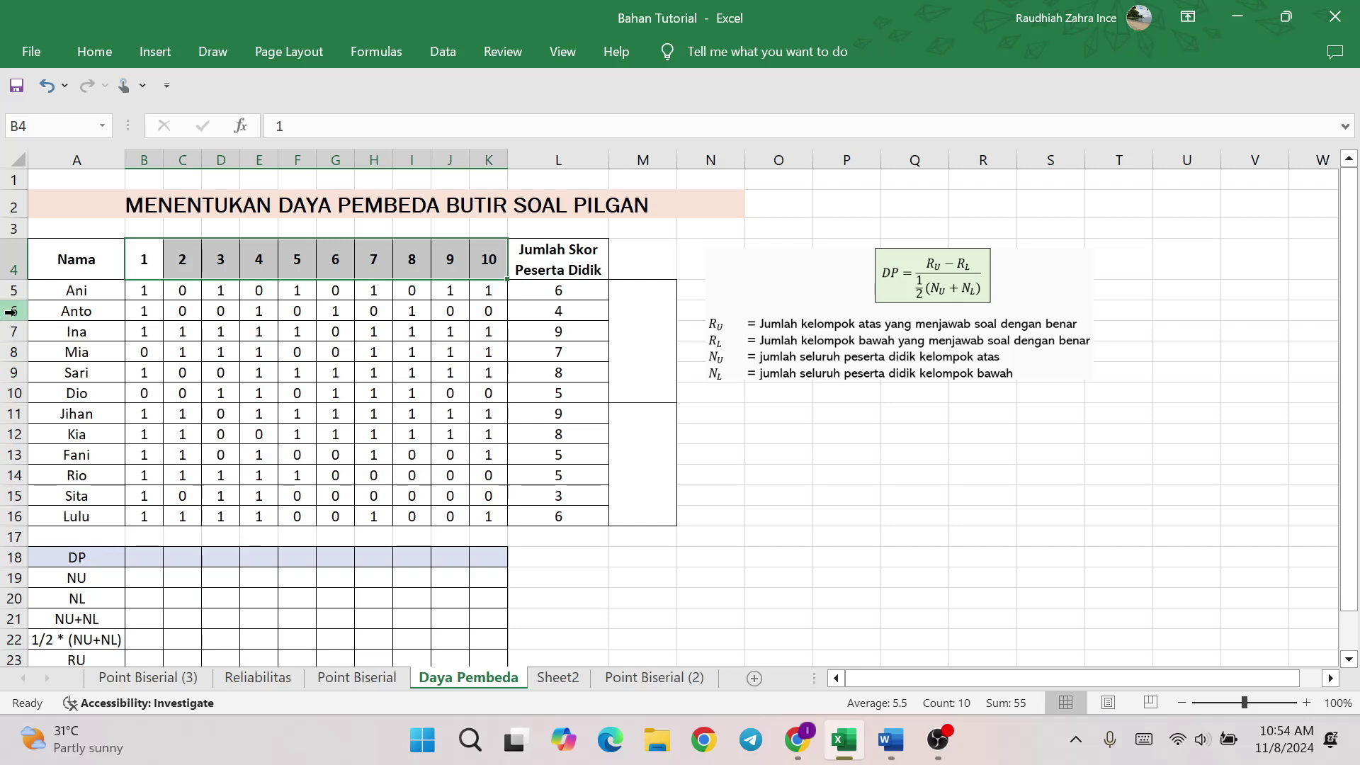
pyautogui.click(79, 312)
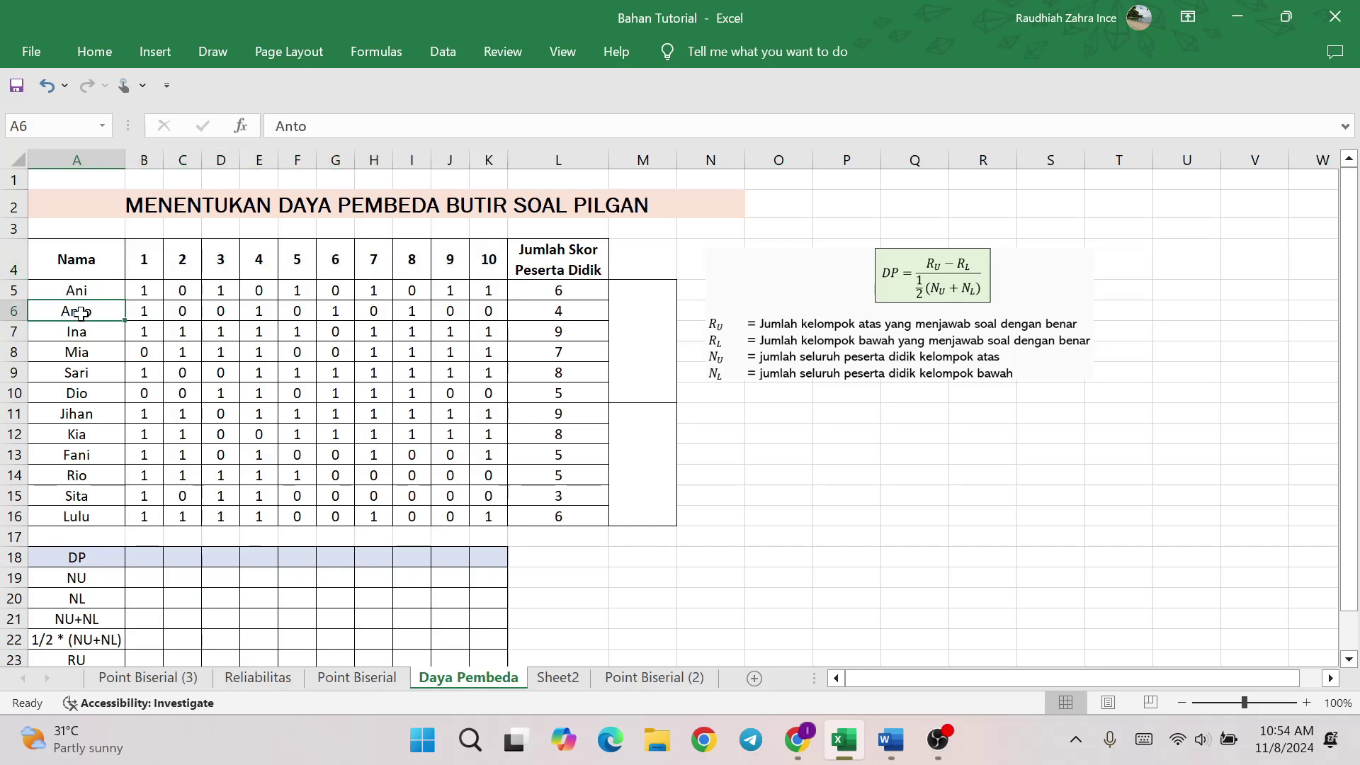
pyautogui.click(151, 314)
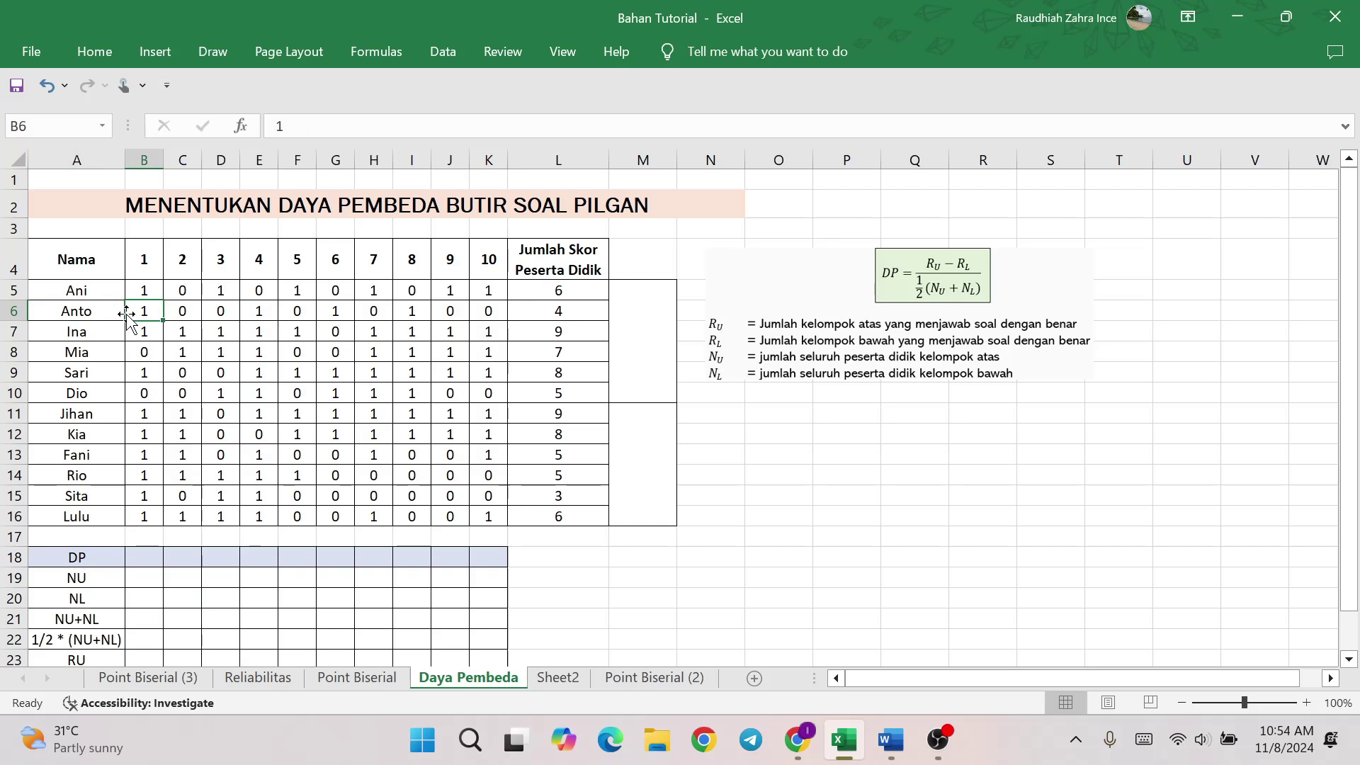
pyautogui.click(177, 311)
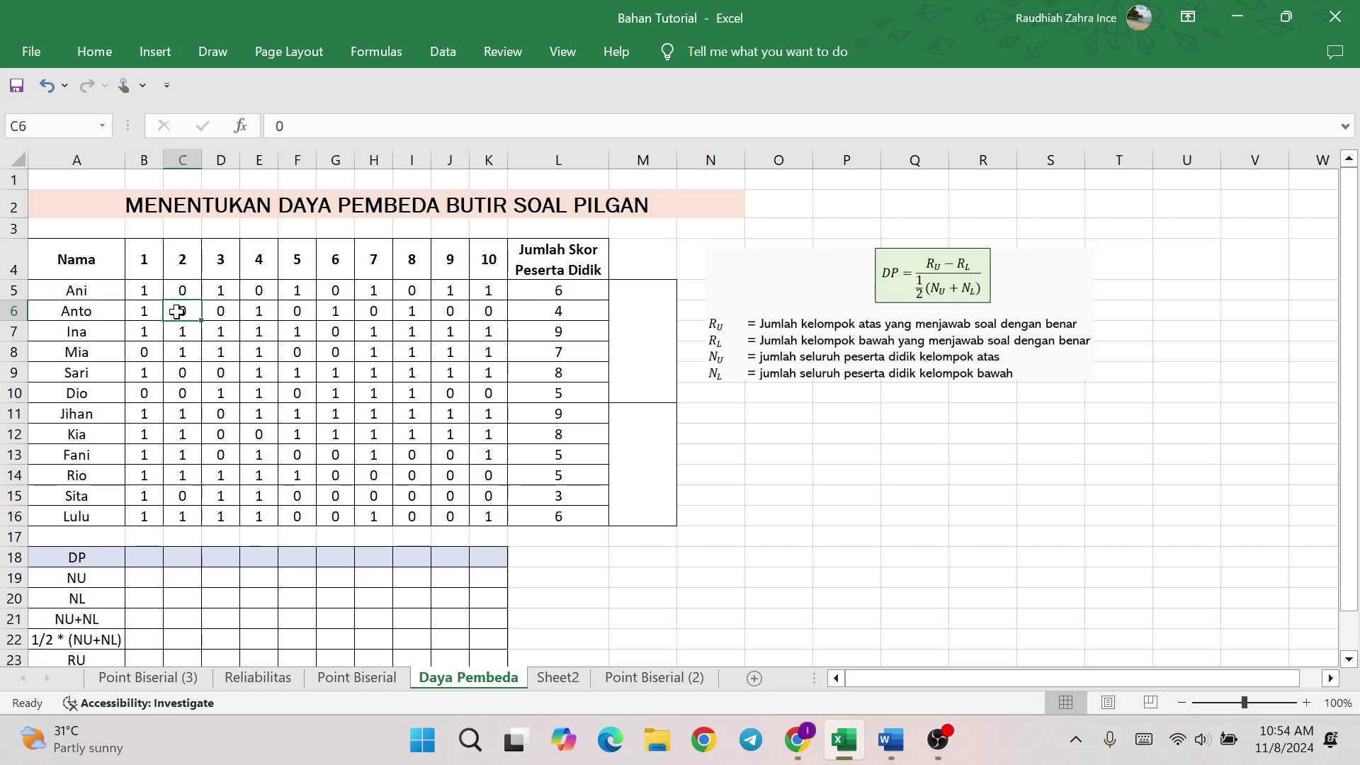
pyautogui.click(215, 314)
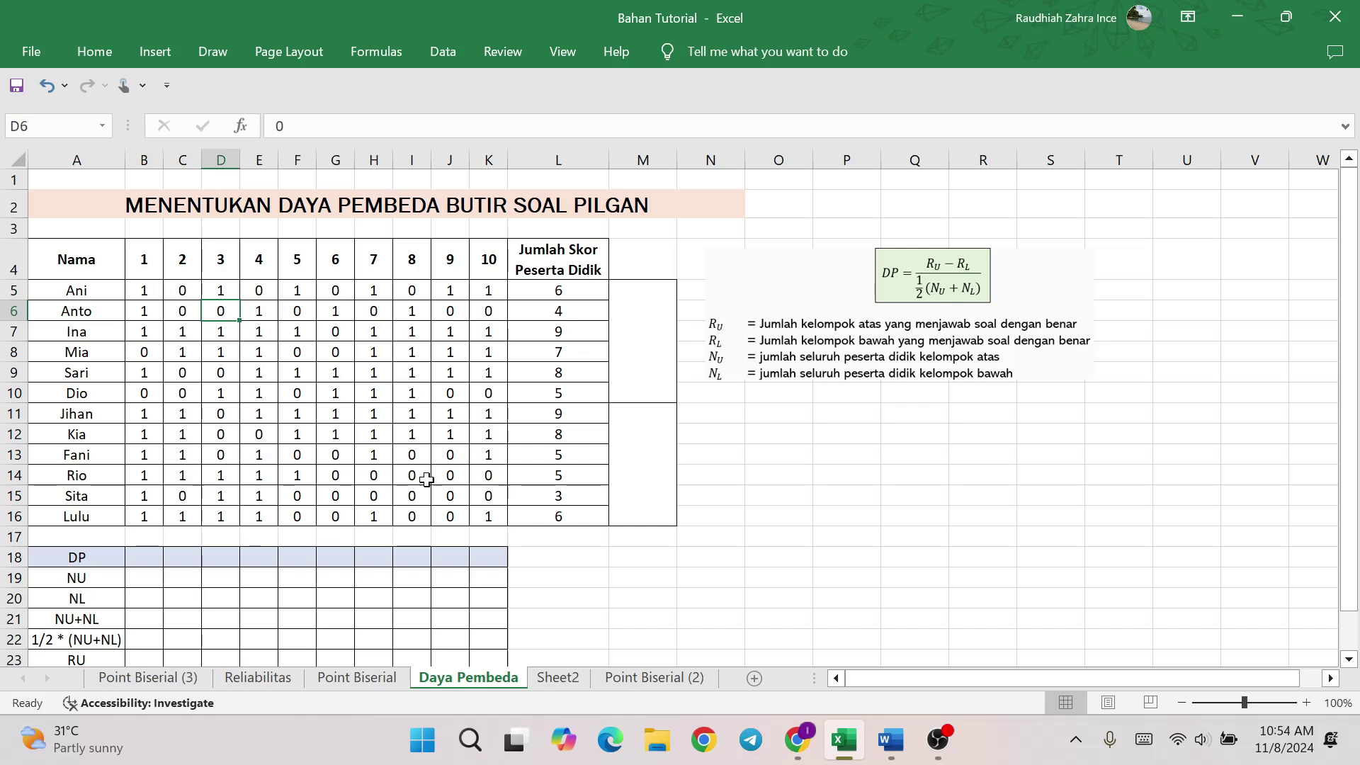
# Step: Clear the existing total scores under Jumlah Skor Peserta Didik in L5:L16
pyautogui.moveTo(557, 295); pyautogui.dragTo(569, 515)
pyautogui.press('Delete')
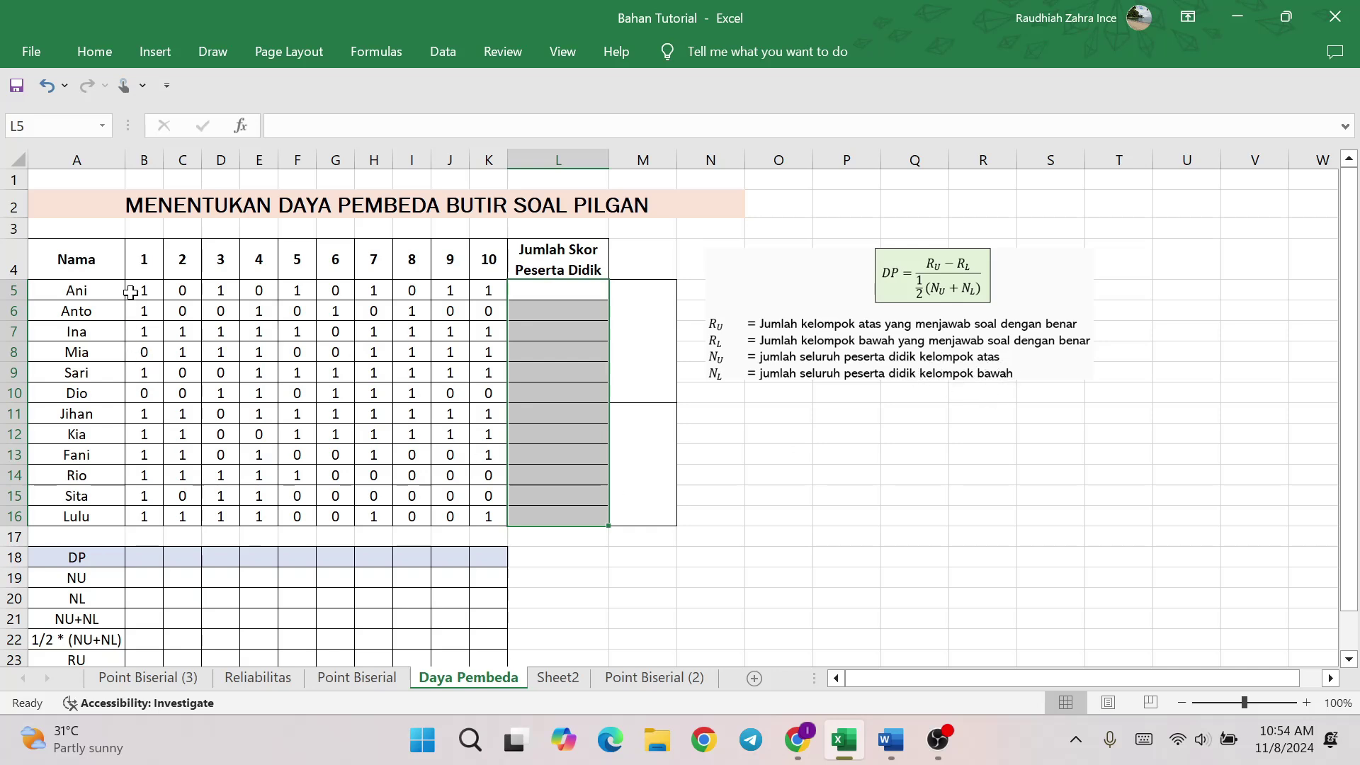
pyautogui.moveTo(131, 287); pyautogui.dragTo(492, 509)
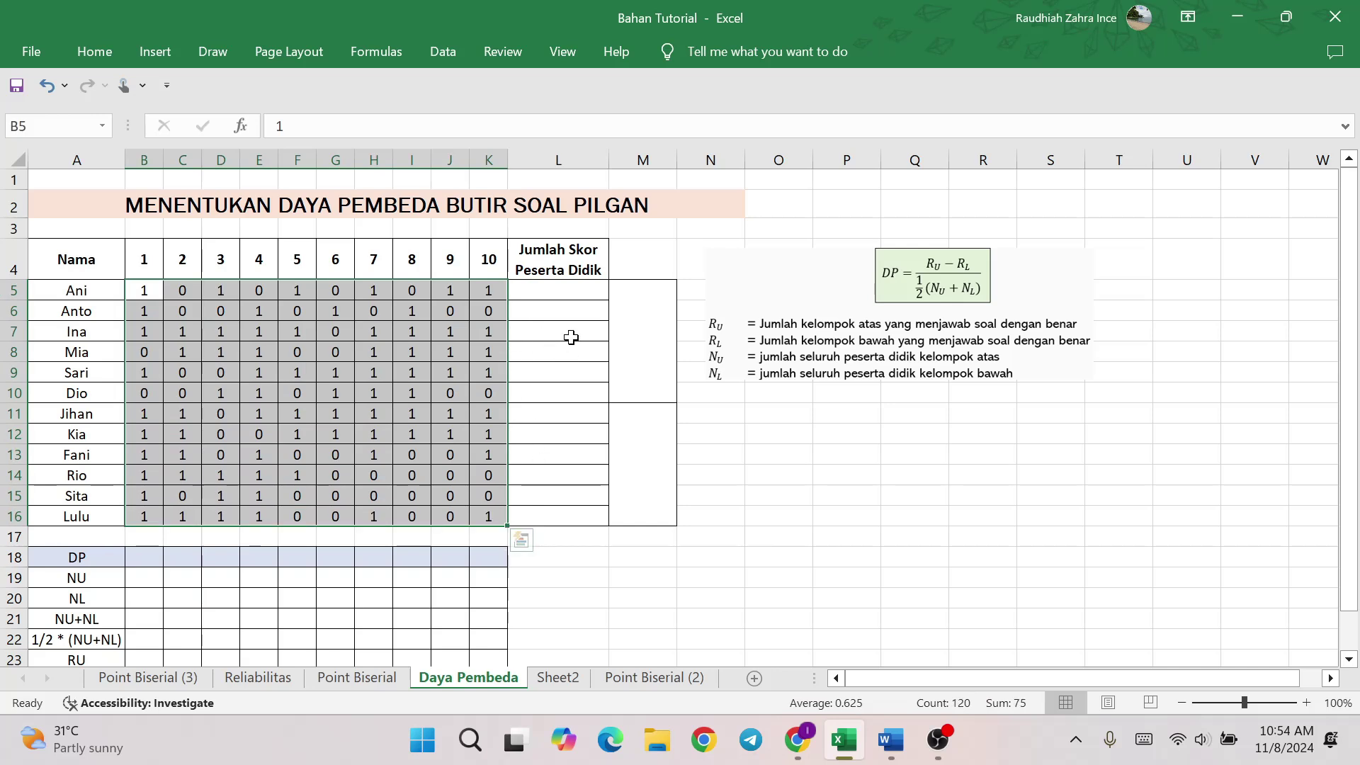
pyautogui.moveTo(535, 292); pyautogui.dragTo(553, 509)
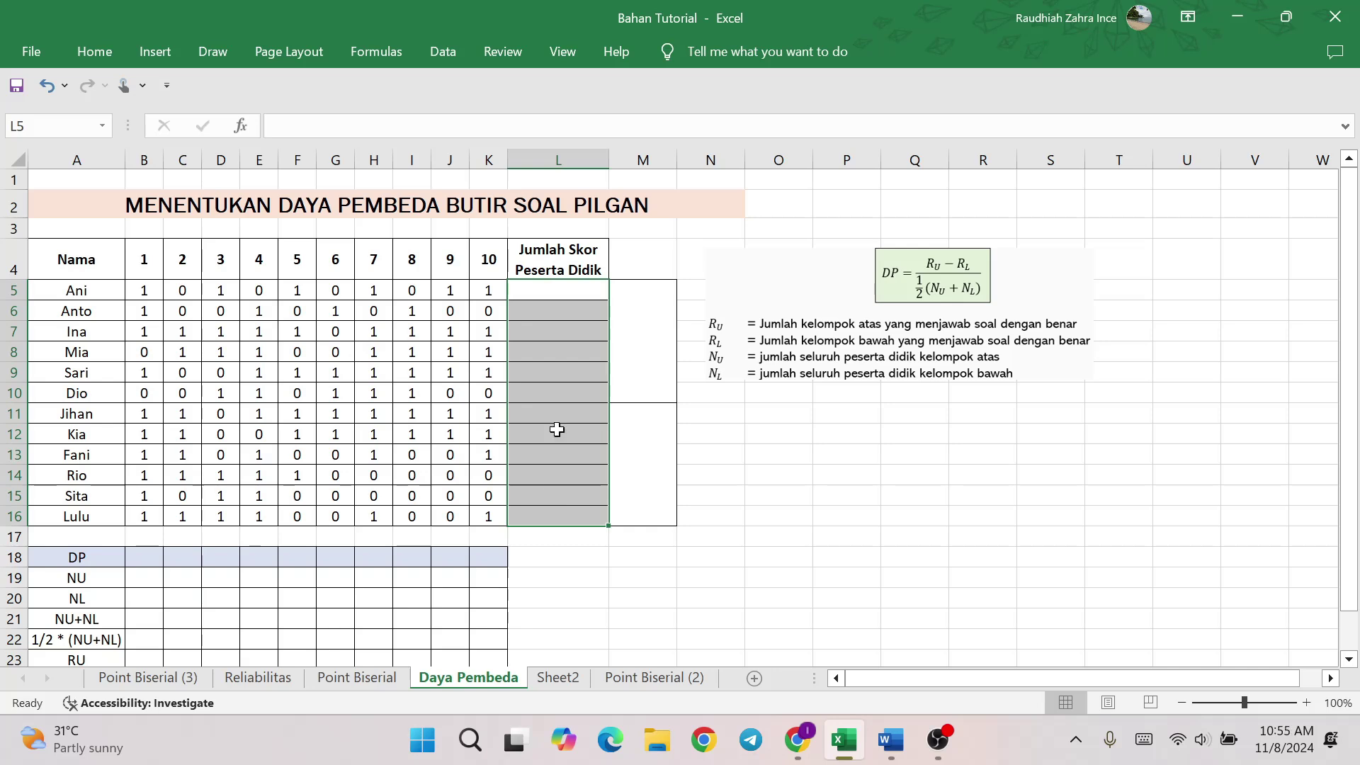
# Step: Total the first student's item scores in L5 with =SUM(B5:K5) and fill the formula down to L16
pyautogui.click(561, 292)
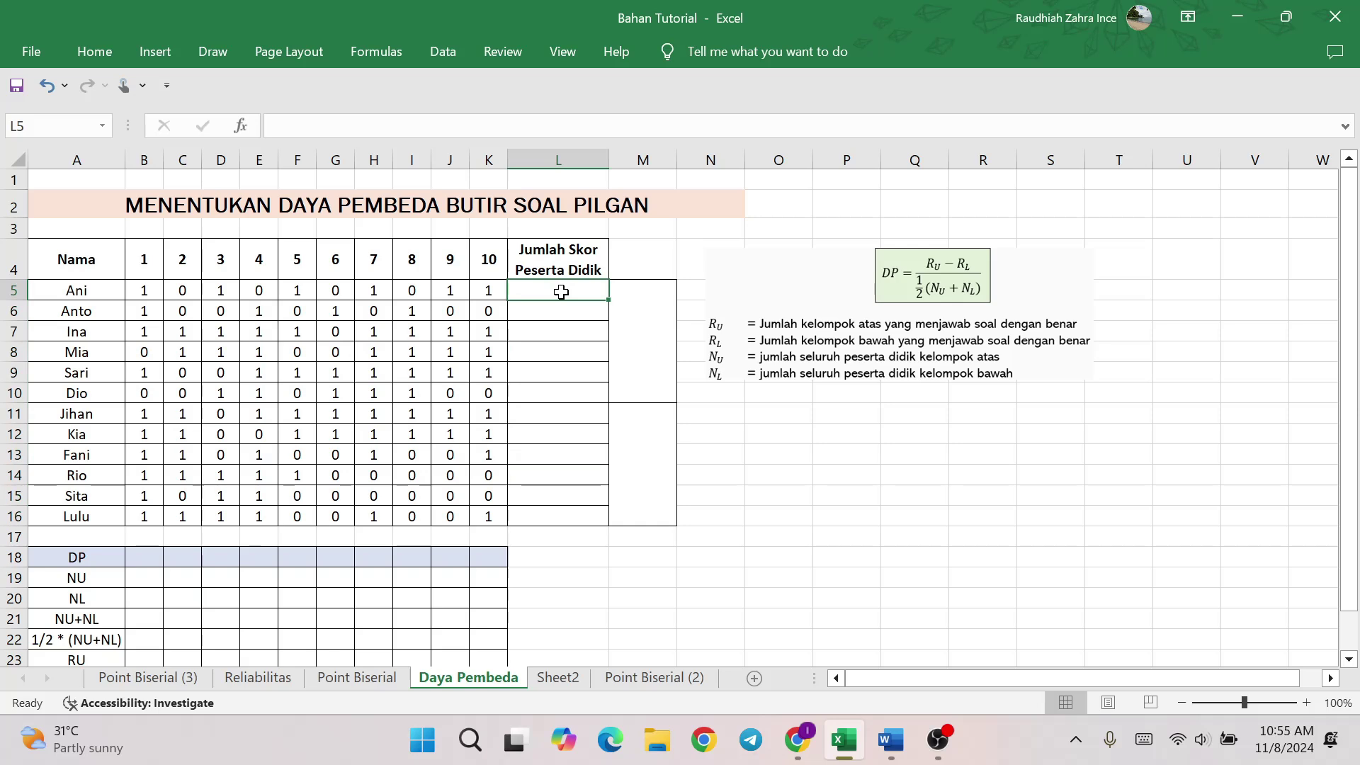
pyautogui.write('=sum(')
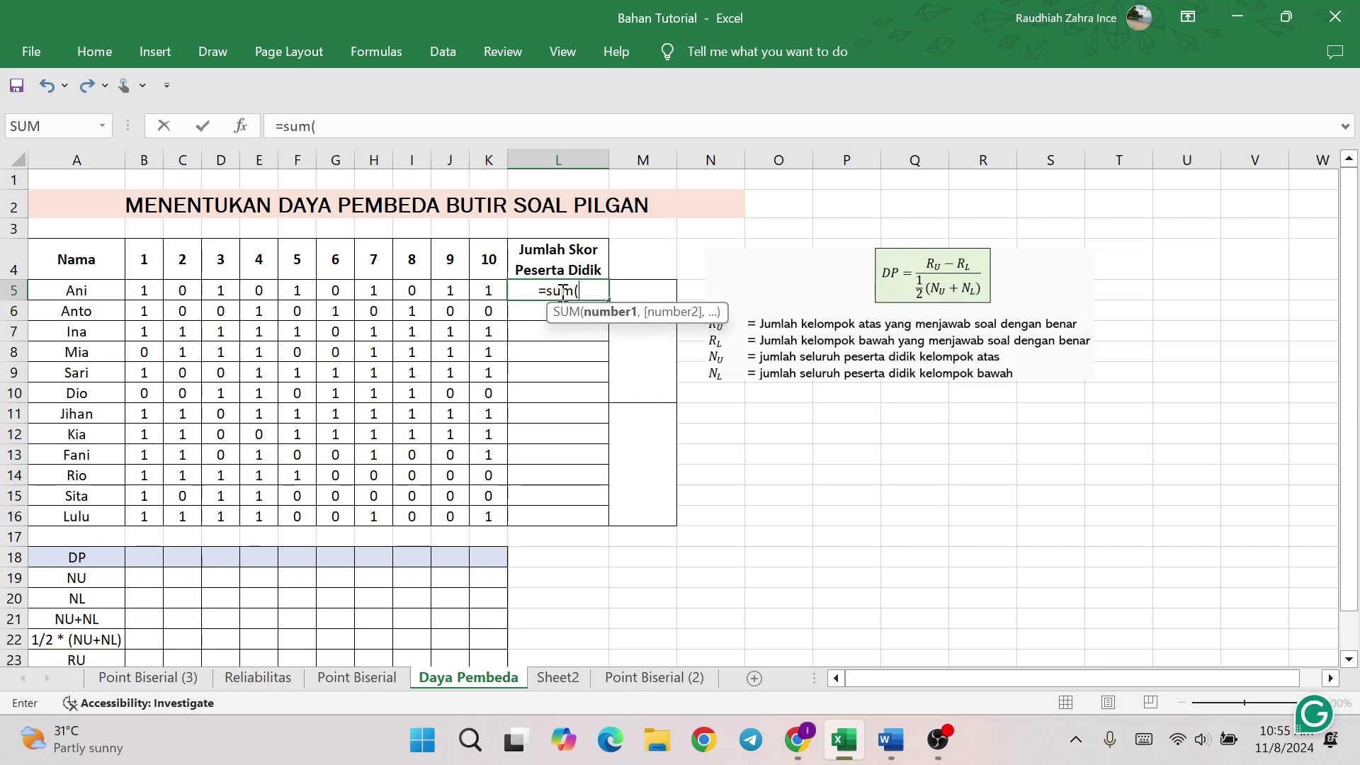
pyautogui.moveTo(145, 289); pyautogui.dragTo(492, 290)
pyautogui.write(')')
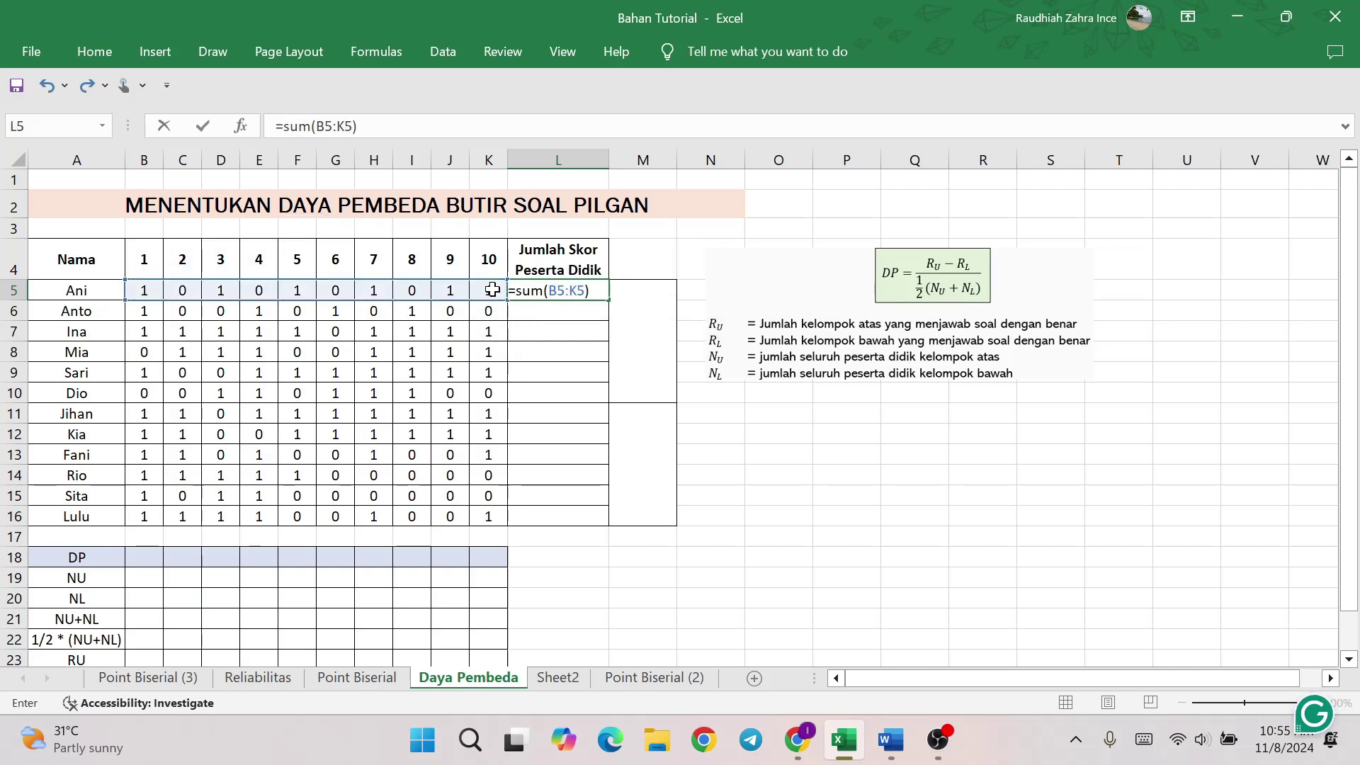
pyautogui.press('Return')
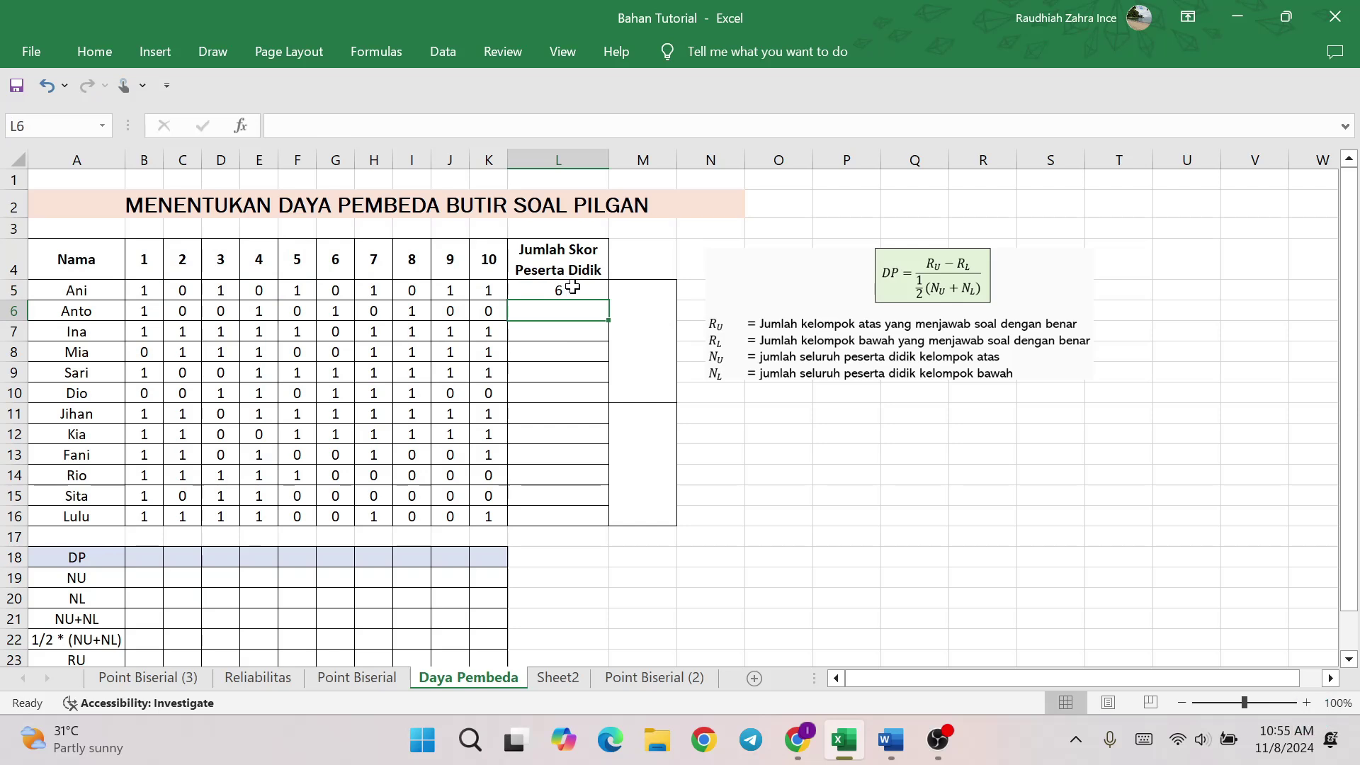
pyautogui.click(565, 288)
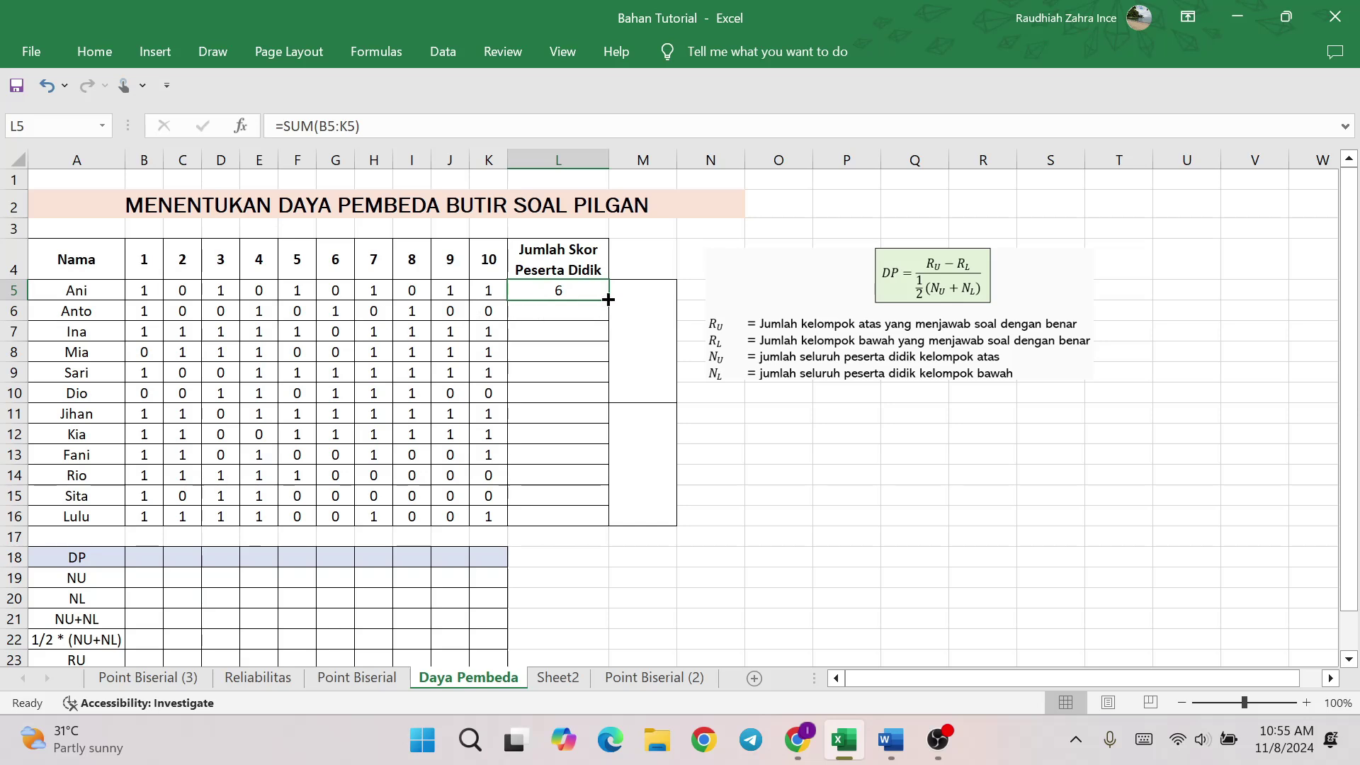
pyautogui.moveTo(608, 300); pyautogui.dragTo(607, 524)
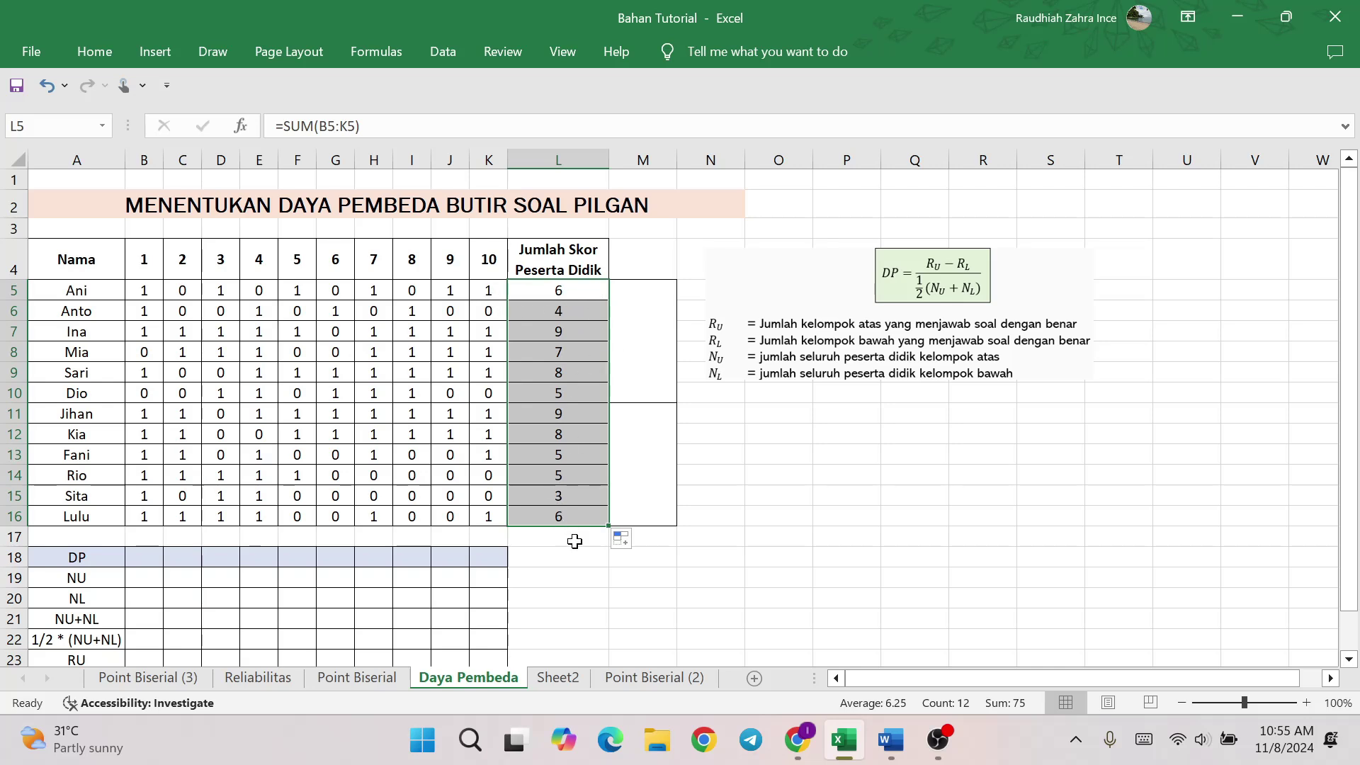
# Step: Sort the student rows by total score from smallest to largest, expanding the selection to the adjacent data
pyautogui.click(105, 48)
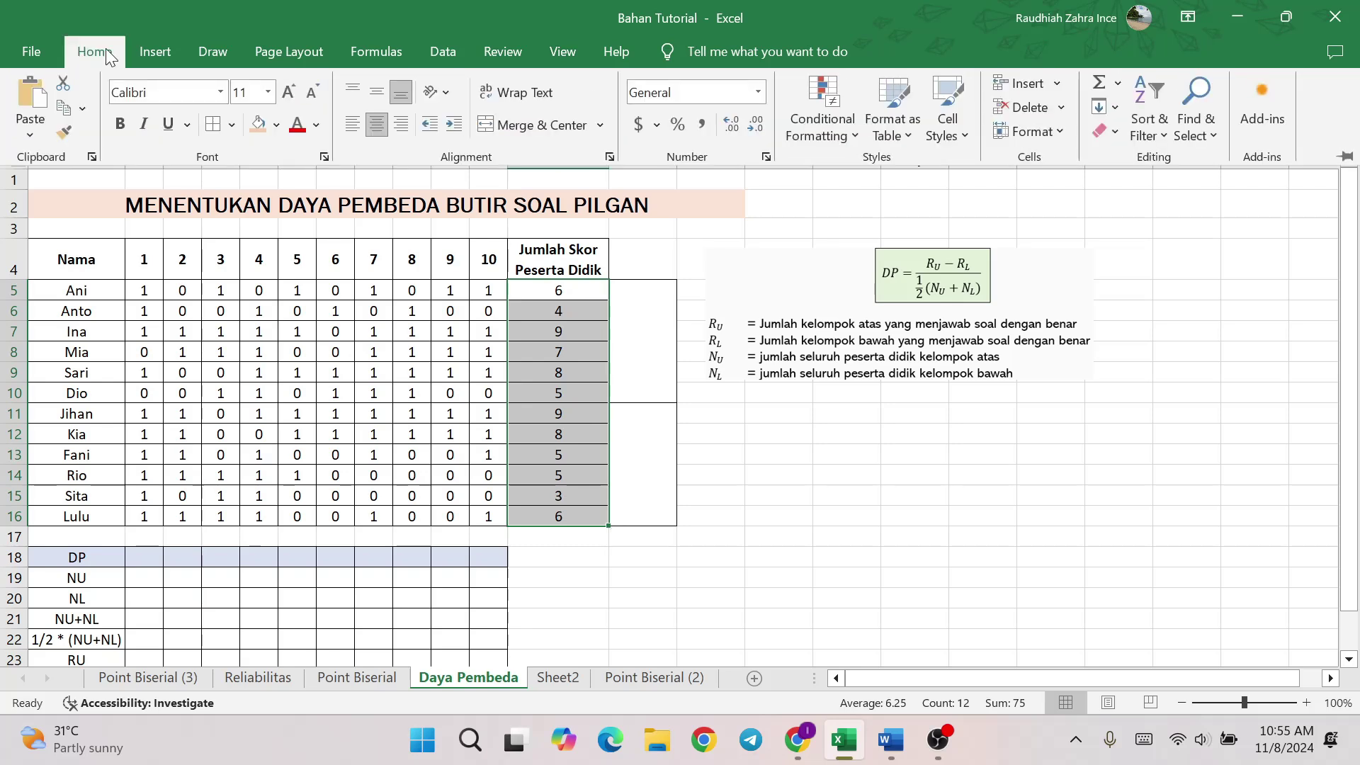
pyautogui.click(1158, 139)
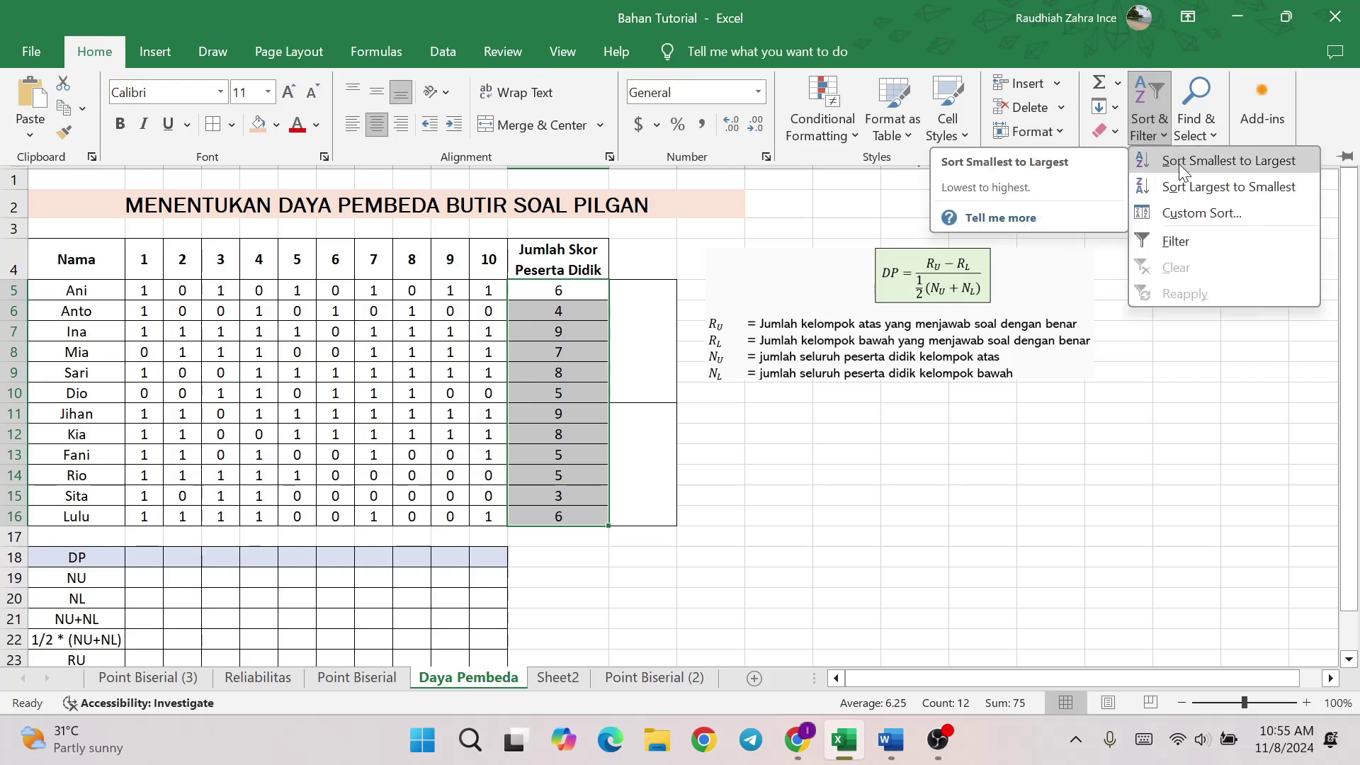
pyautogui.click(1257, 163)
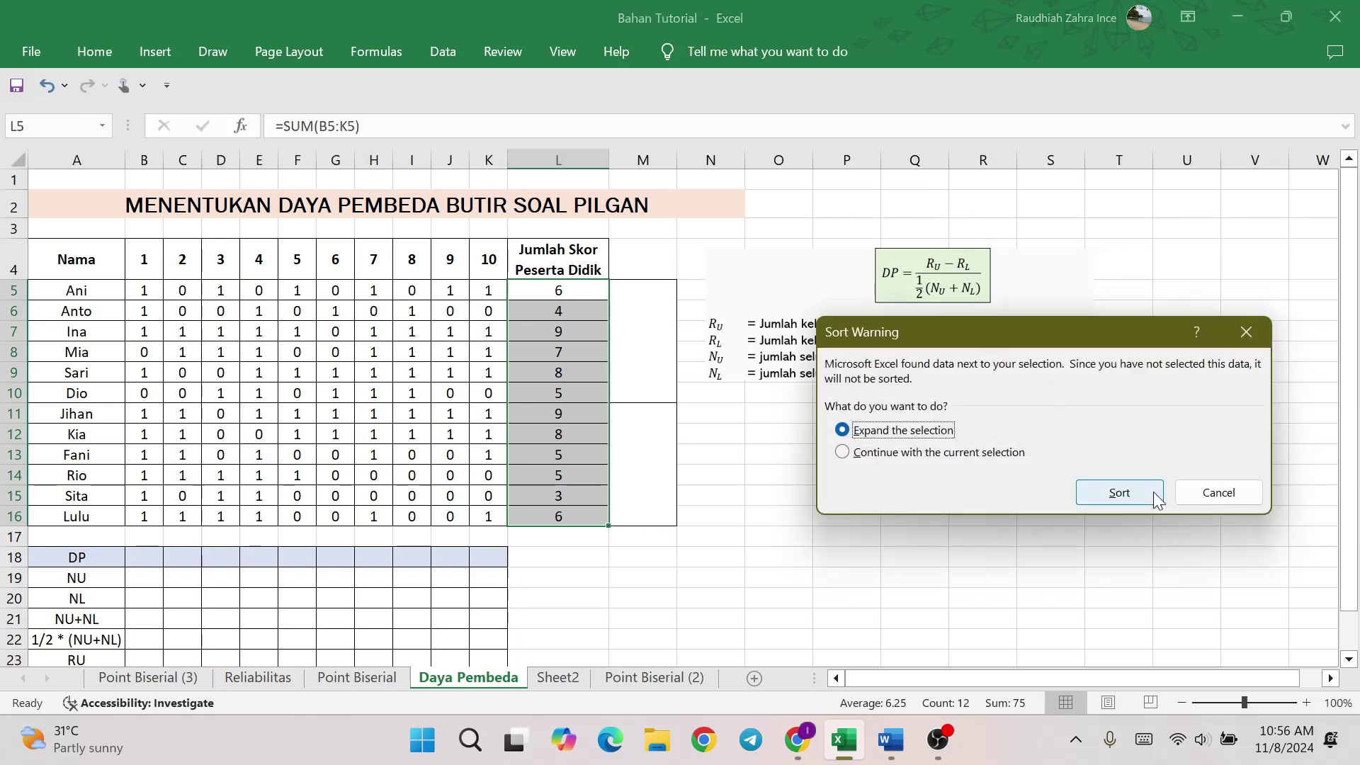
pyautogui.click(1120, 492)
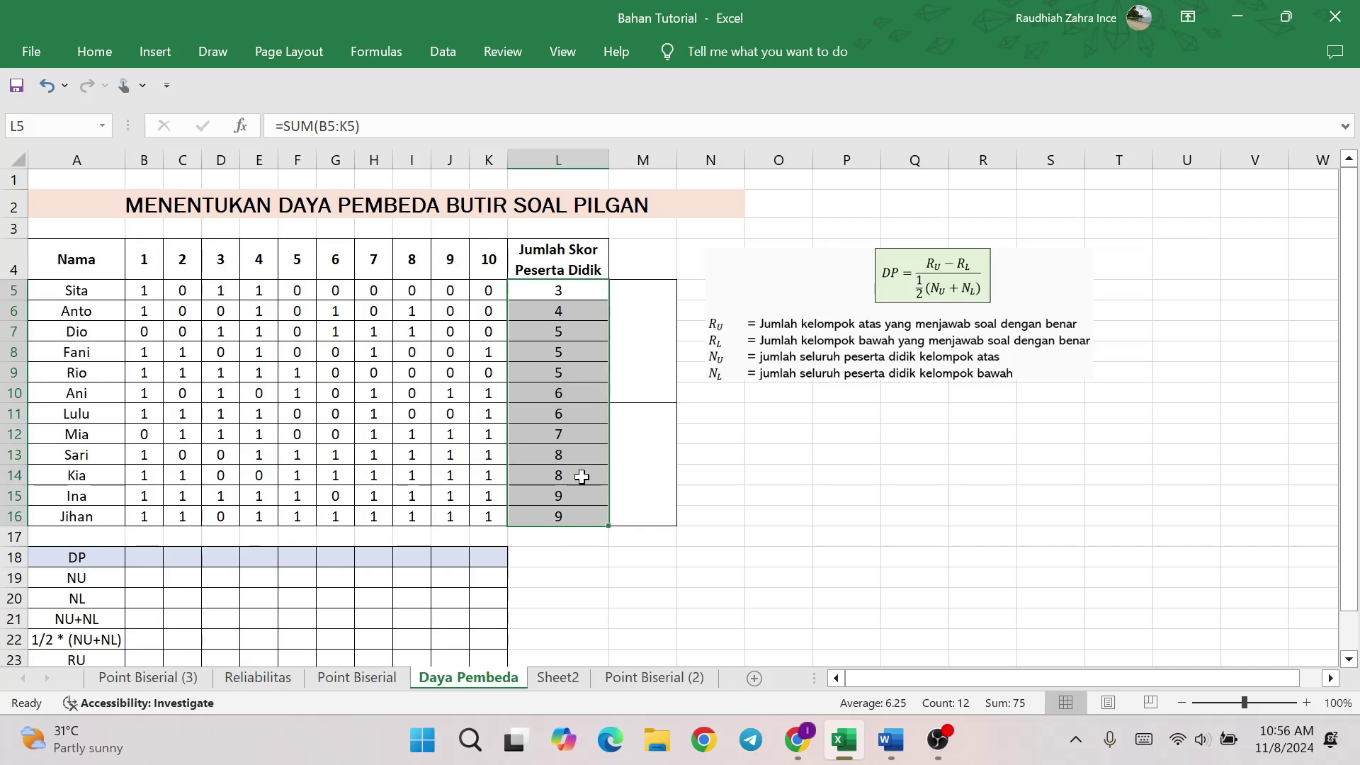
# Step: Label the merged cell beside rows 5–10 "Bawah" and the one beside rows 11–16 "Atas"
pyautogui.click(631, 317)
pyautogui.moveTo(564, 294); pyautogui.dragTo(569, 390)
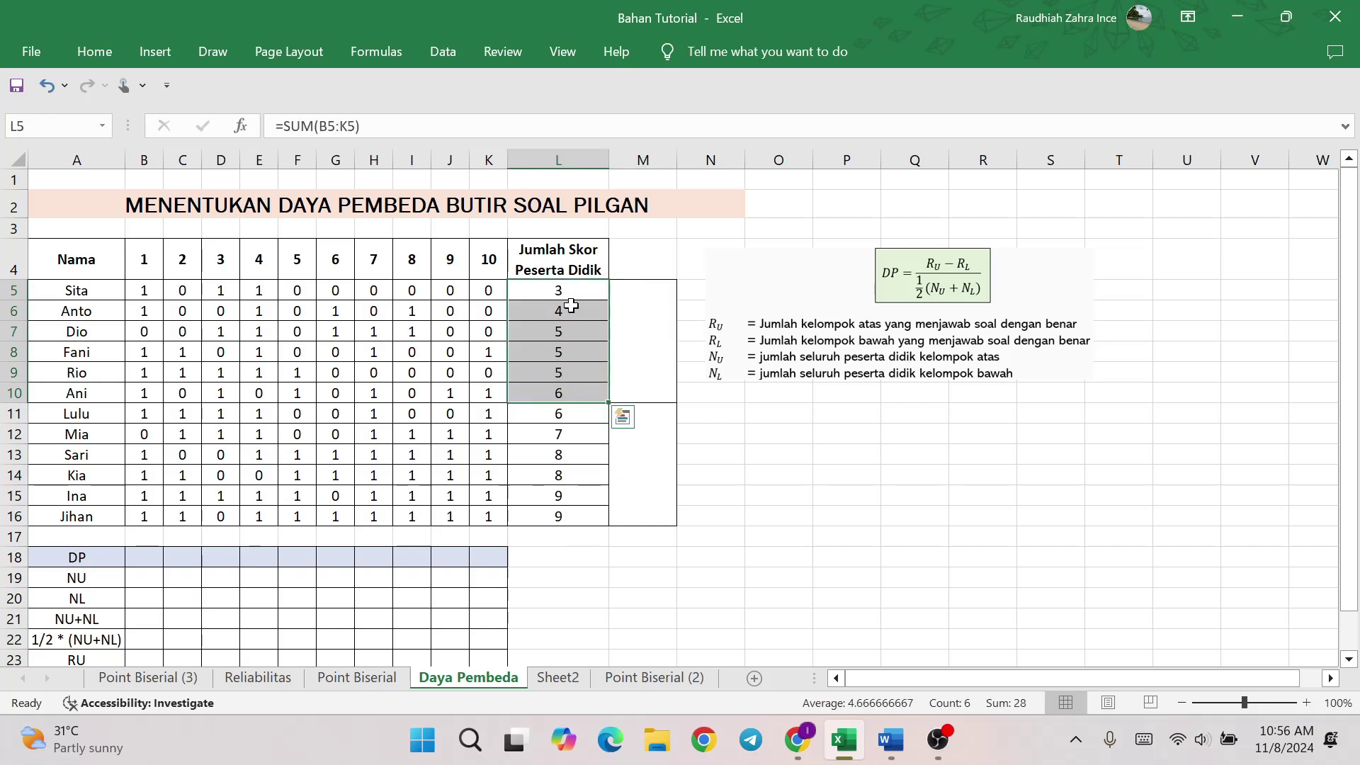
pyautogui.doubleClick(653, 349)
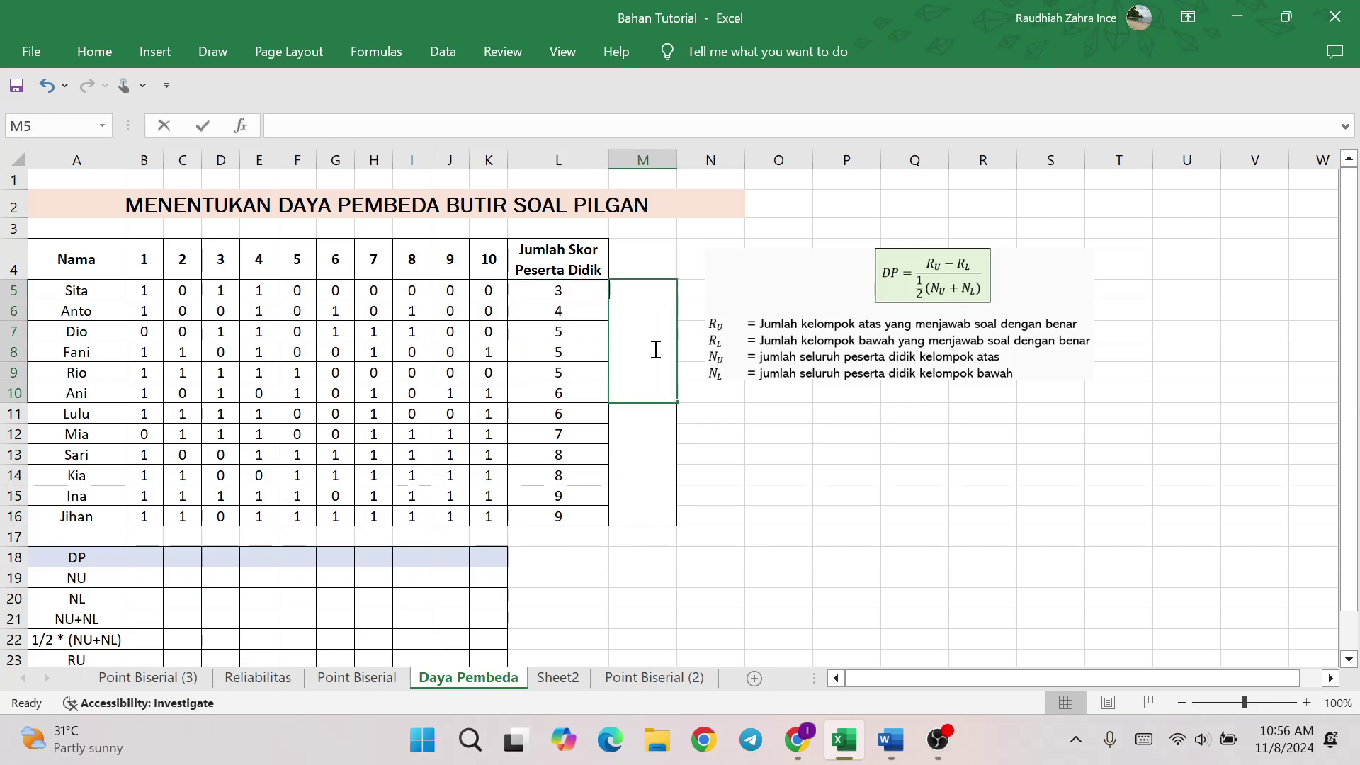
pyautogui.write('Bawah')
pyautogui.press('Return')
pyautogui.write('S')
pyautogui.press('BackSpace')
pyautogui.write('At')
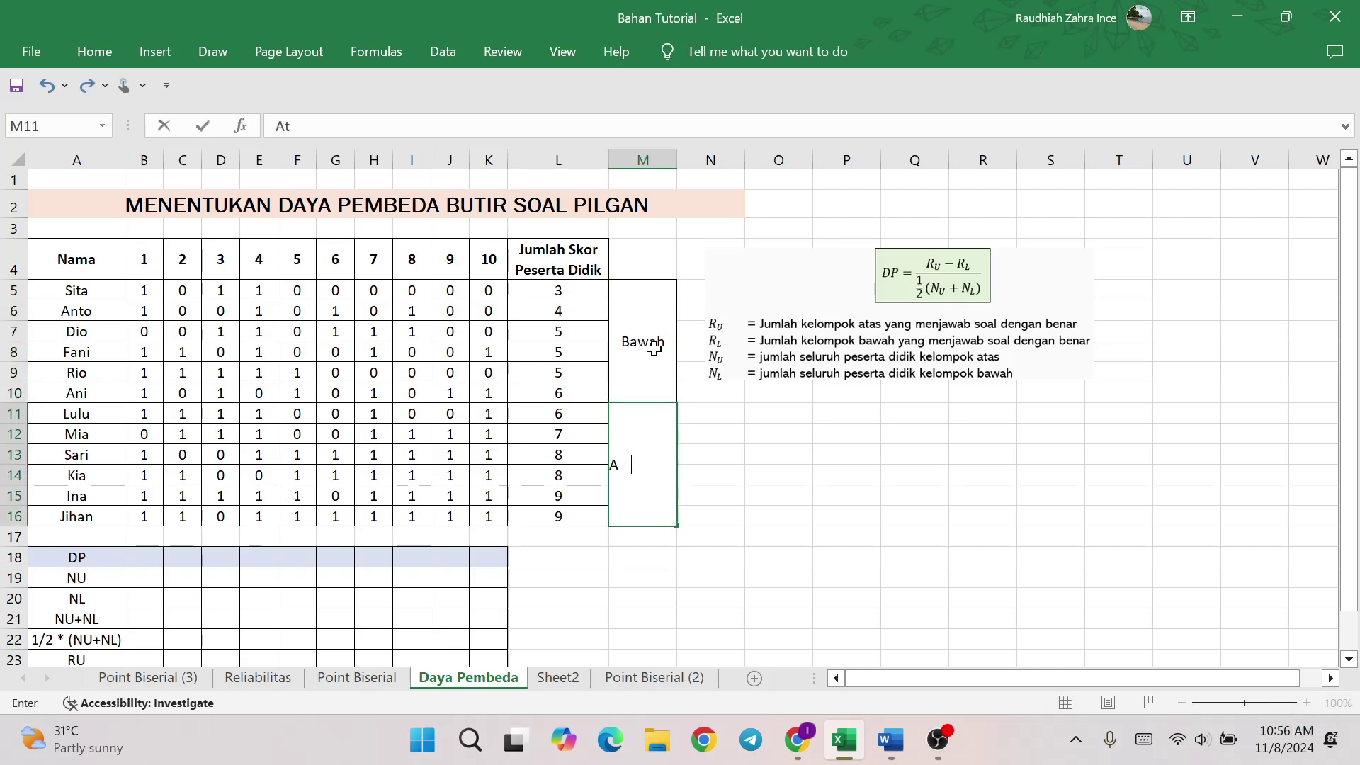
pyautogui.write('as')
pyautogui.press('Return')
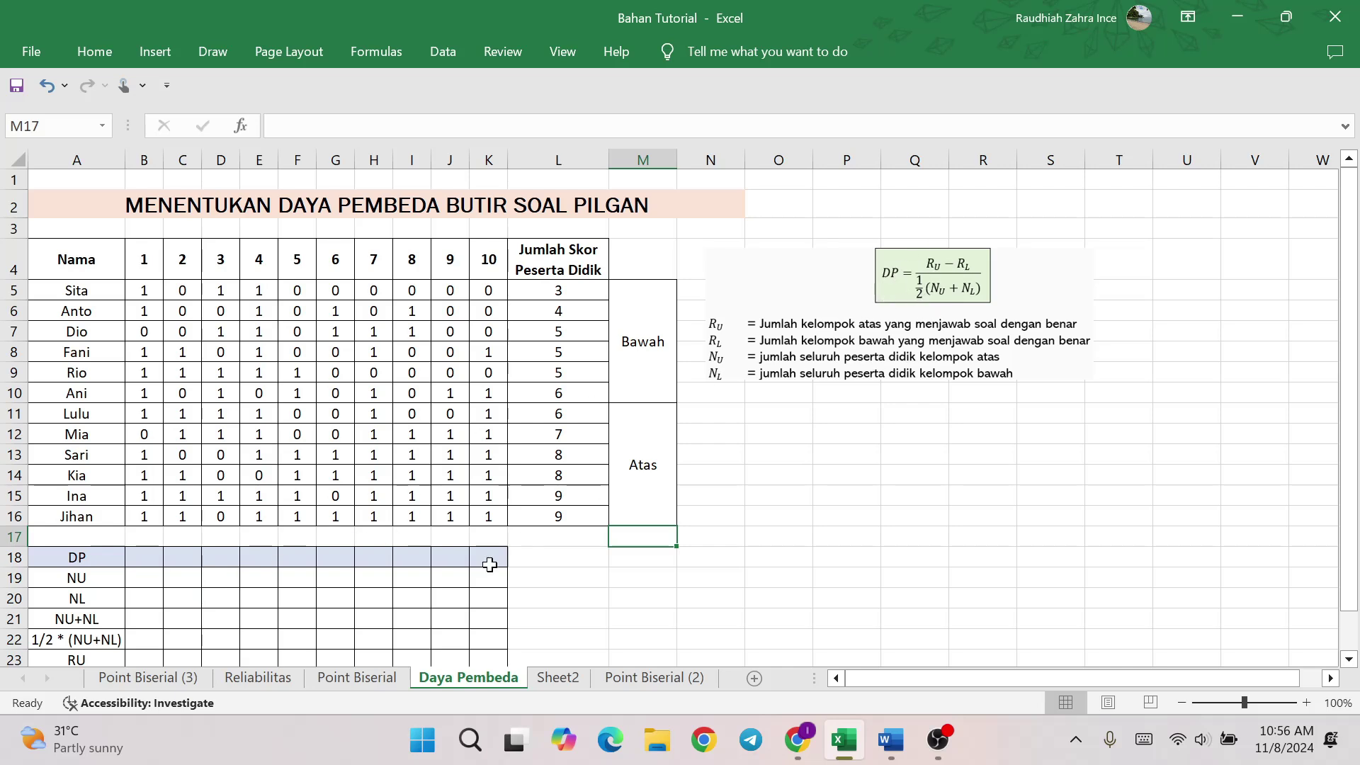
# Step: Enter 6 for both NU and NL of item 1, in B19 and B20
pyautogui.scroll(-1, 490, 565)
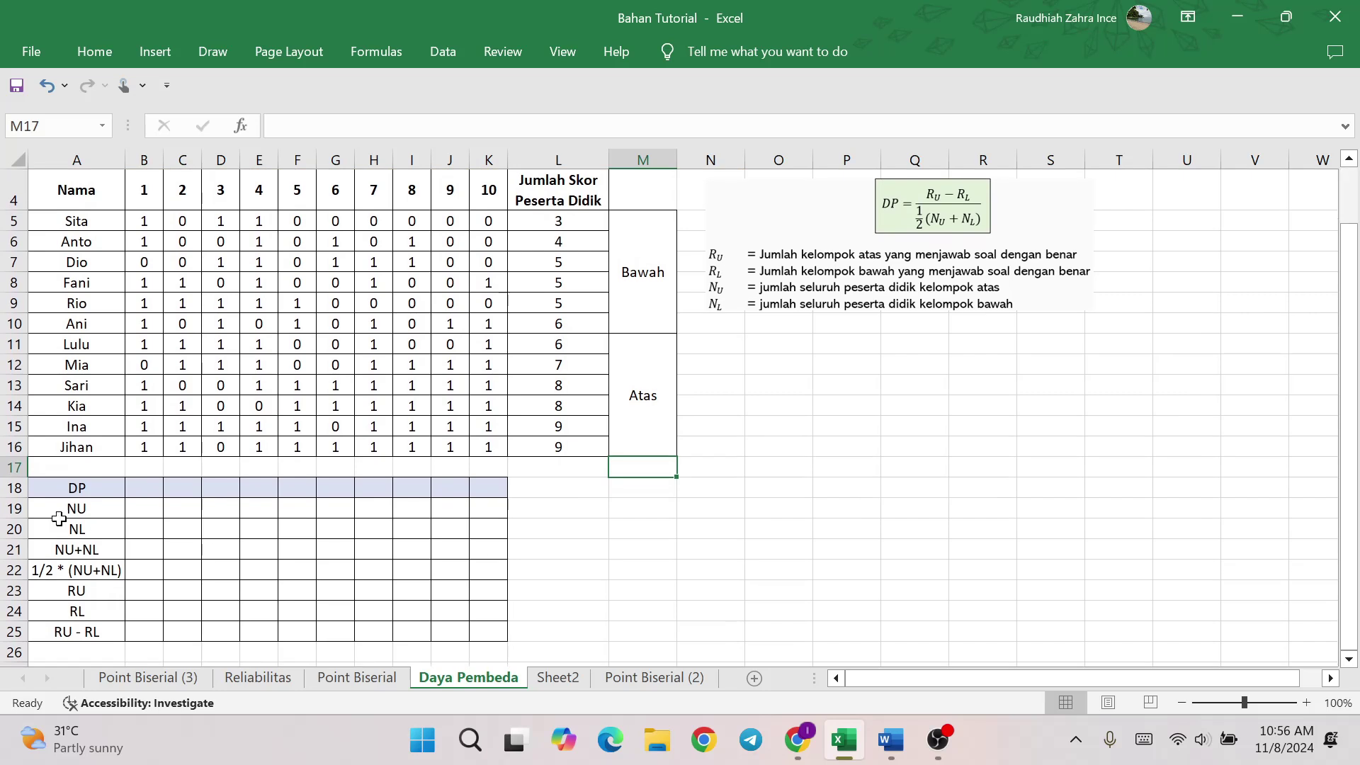
pyautogui.click(148, 491)
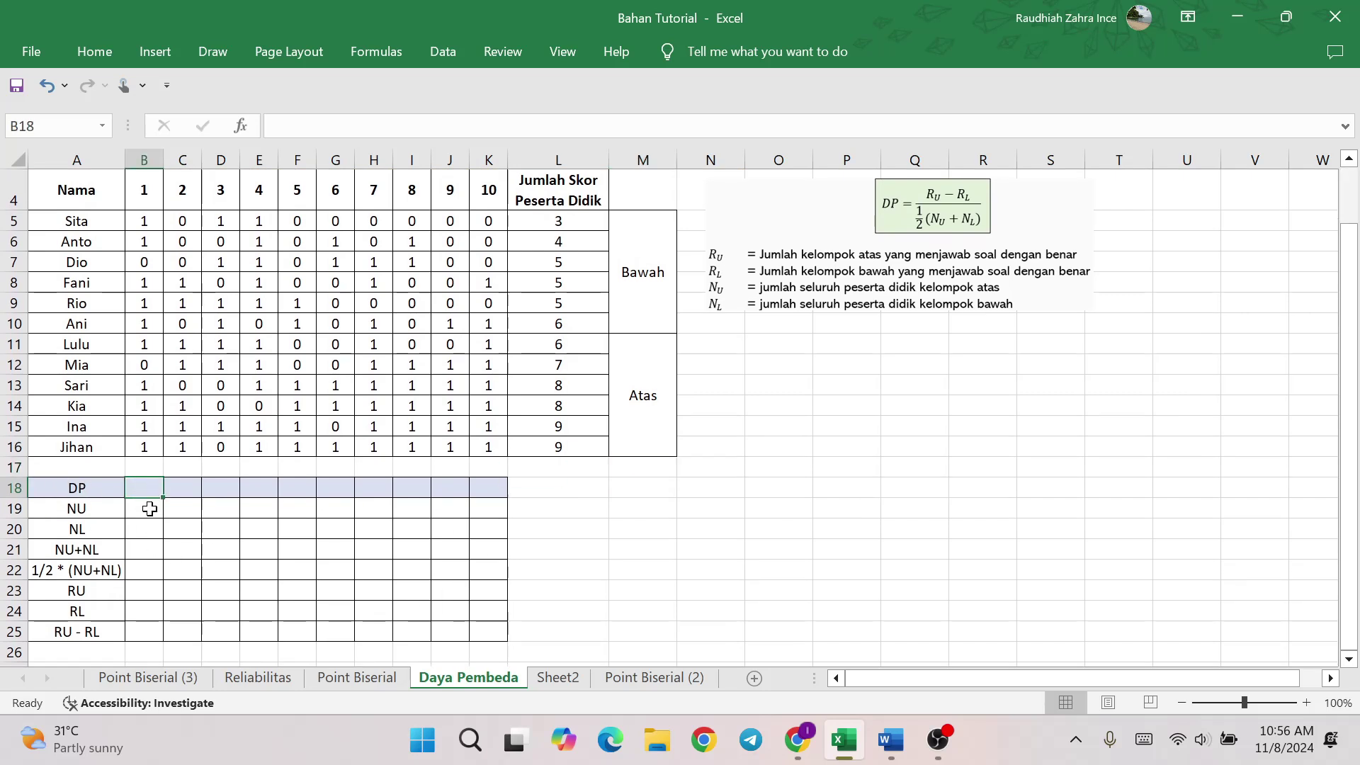
pyautogui.click(149, 508)
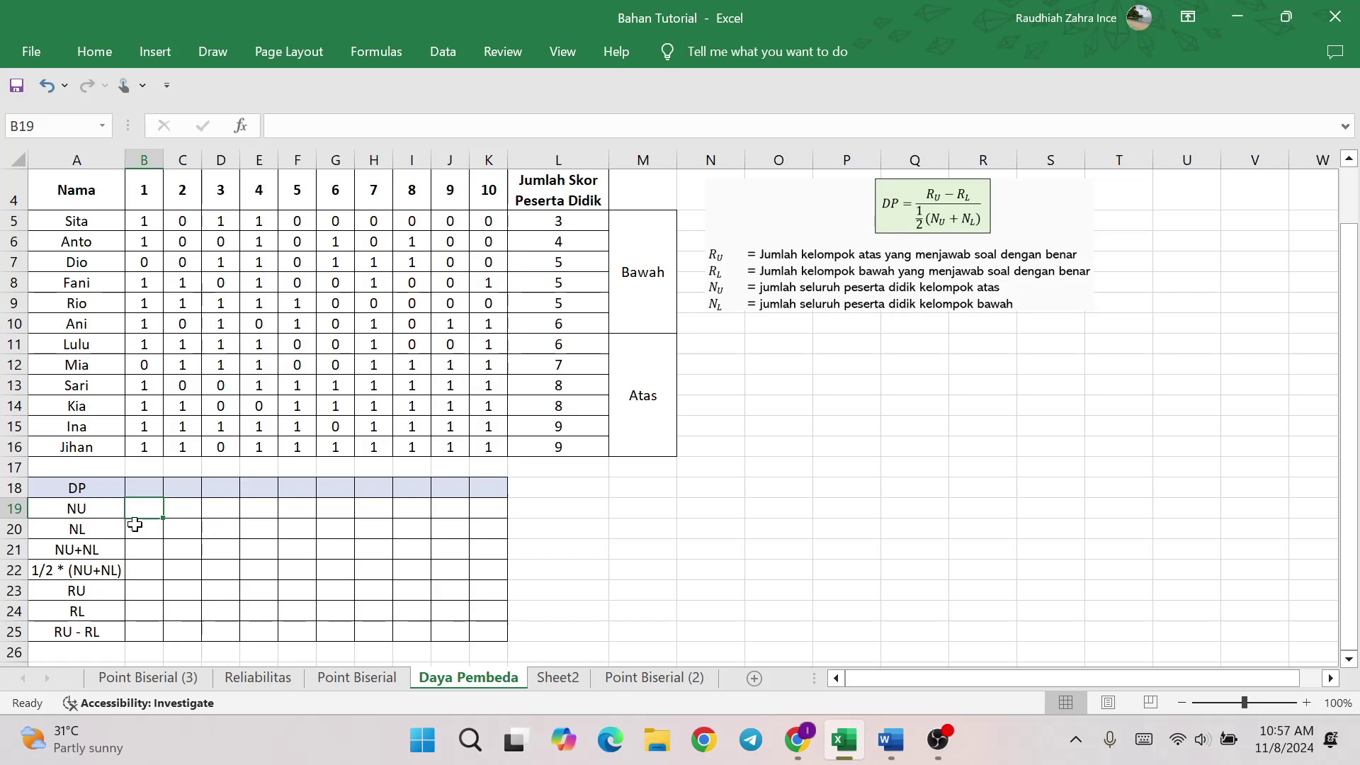
pyautogui.write('5')
pyautogui.hotkey('ctrl', 'Return')
pyautogui.write('6')
pyautogui.press('Return')
pyautogui.write('6')
pyautogui.press('Return')
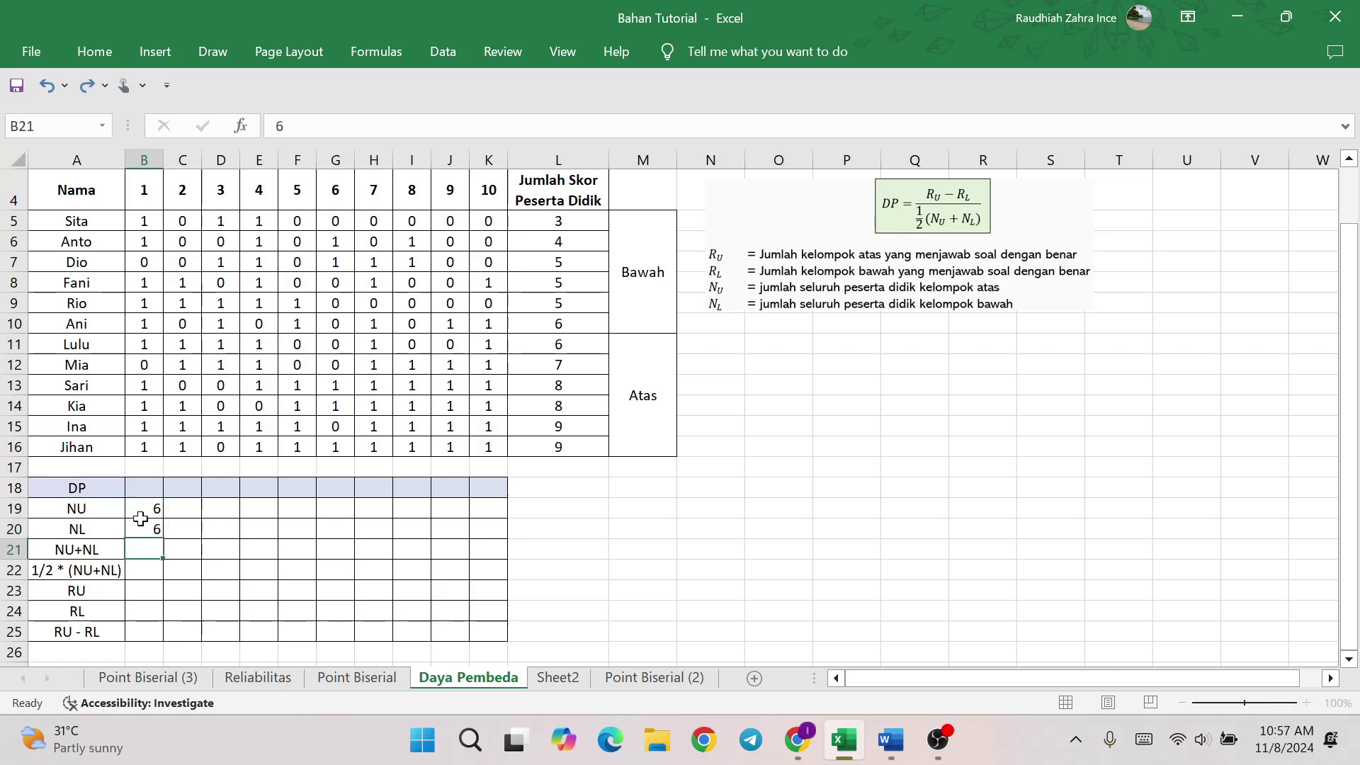
# Step: Fill the NU and NL values from B19:B20 across all items to column K
pyautogui.moveTo(598, 222); pyautogui.dragTo(595, 471)
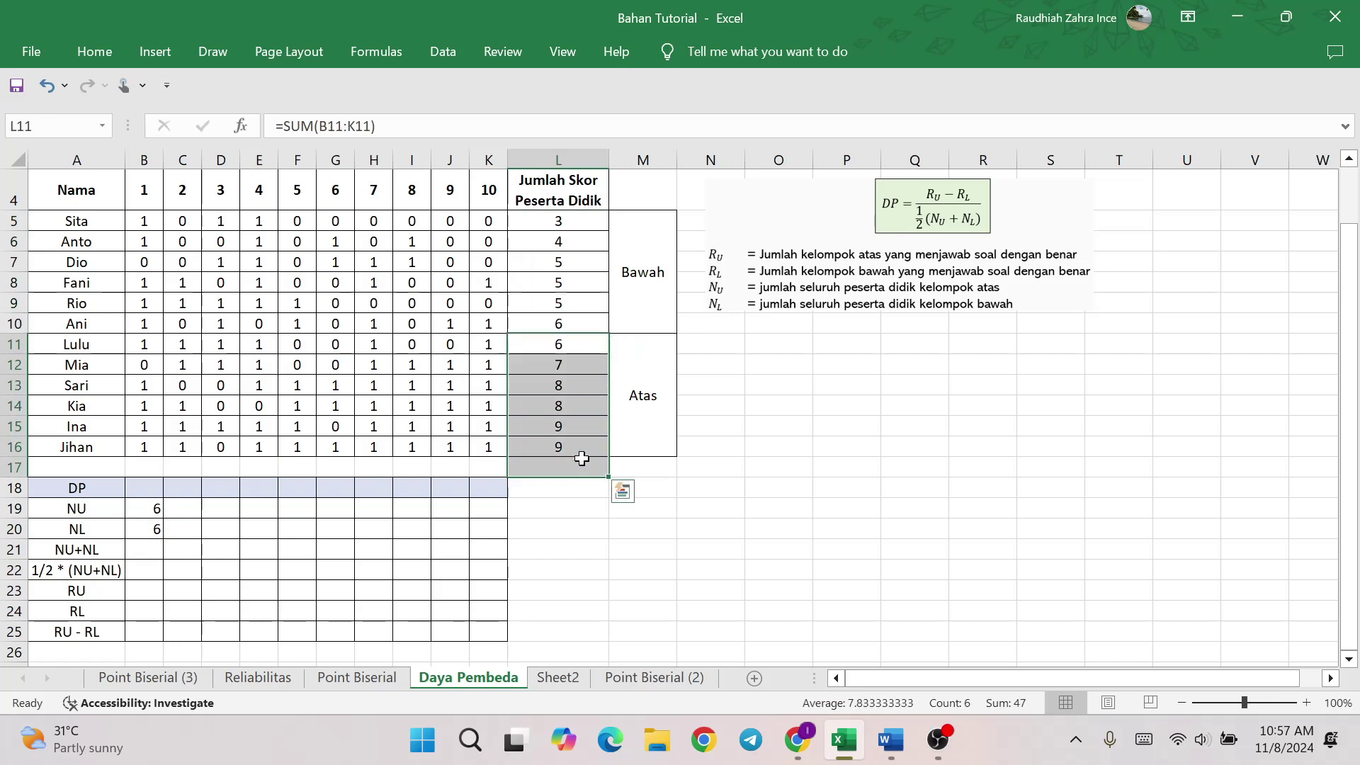
pyautogui.click(134, 509)
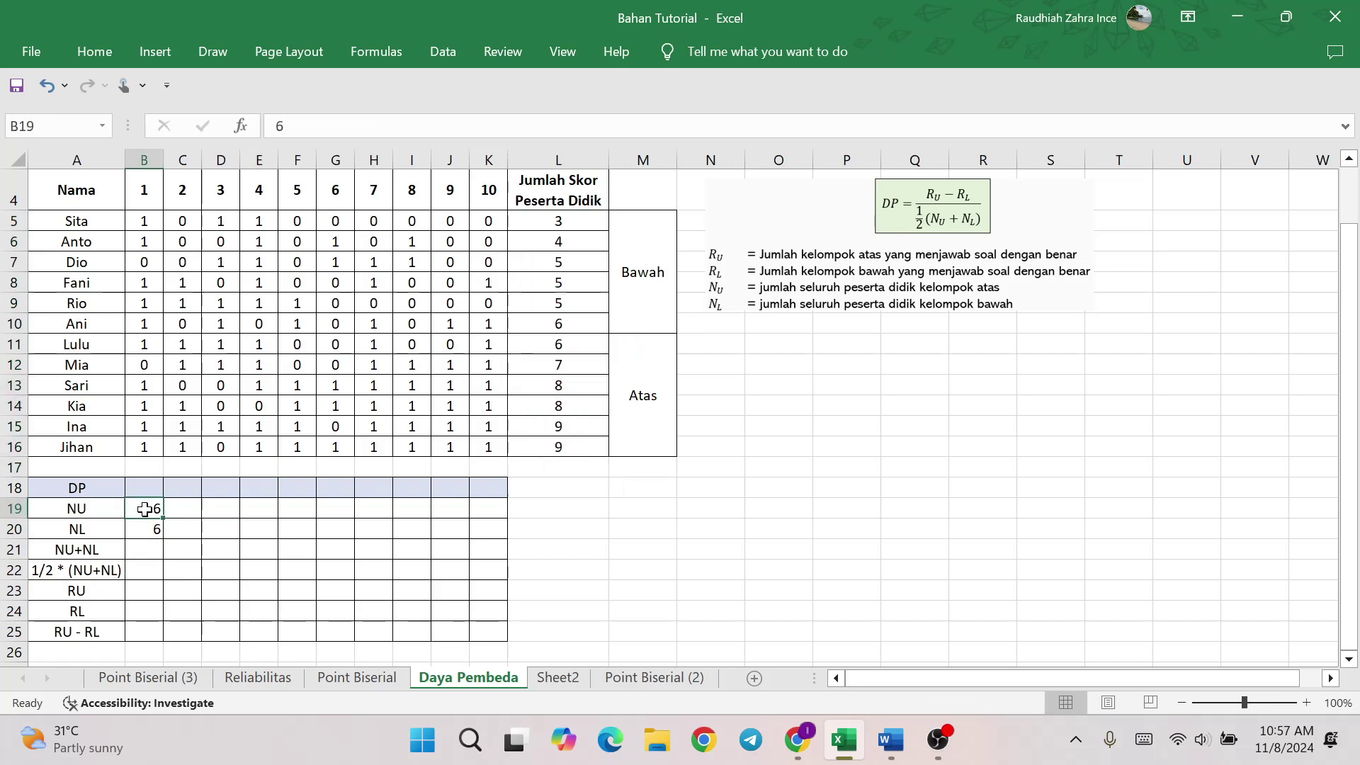
pyautogui.moveTo(144, 508); pyautogui.dragTo(146, 528)
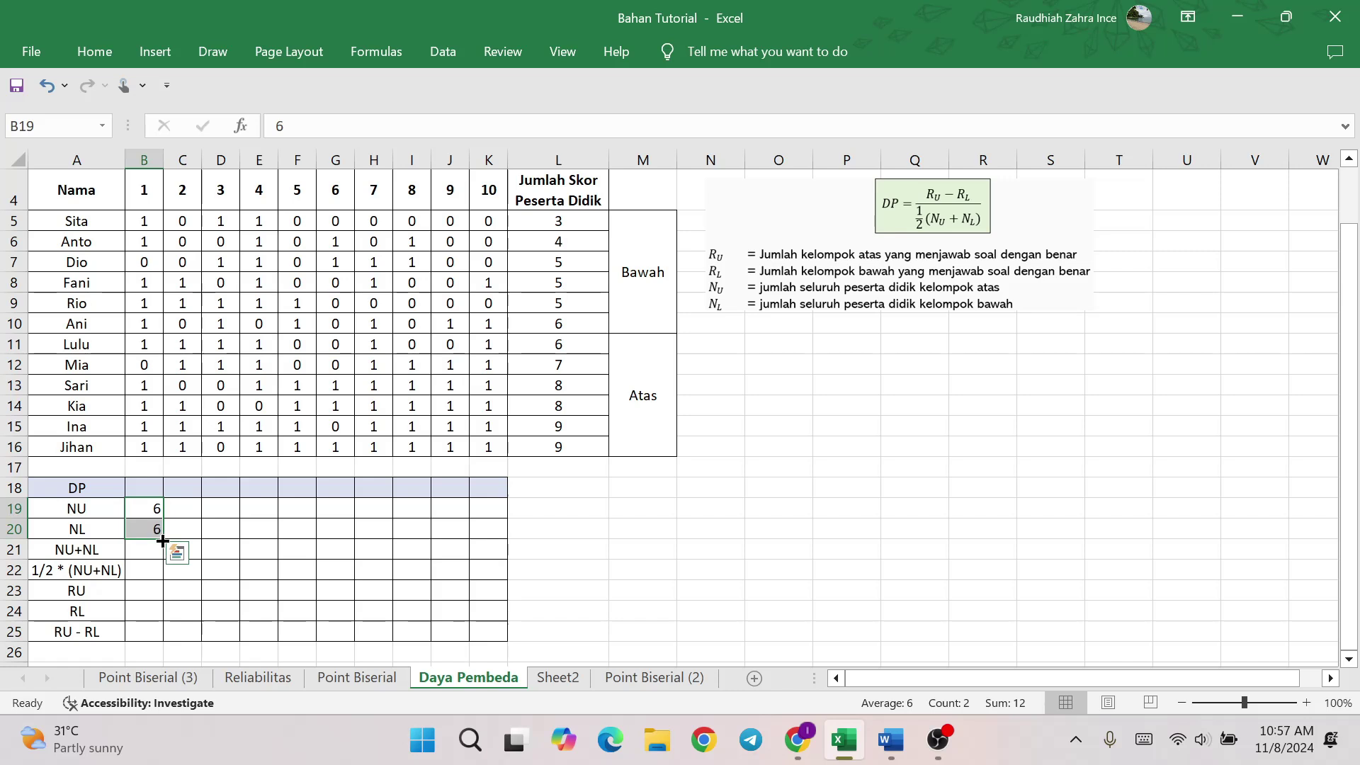
pyautogui.moveTo(168, 541); pyautogui.dragTo(512, 511)
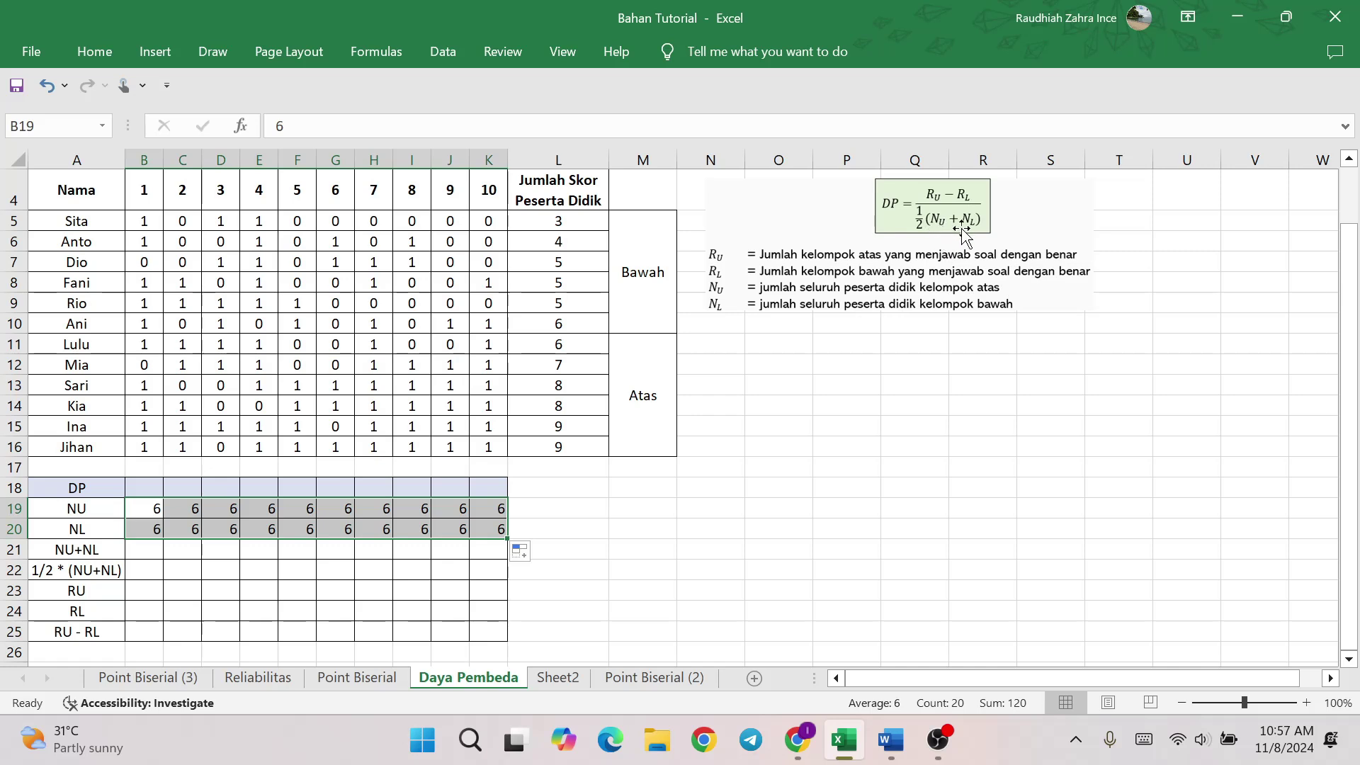
# Step: Calculate NU+NL for item 1 in B21 by summing B19:B20
pyautogui.click(137, 547)
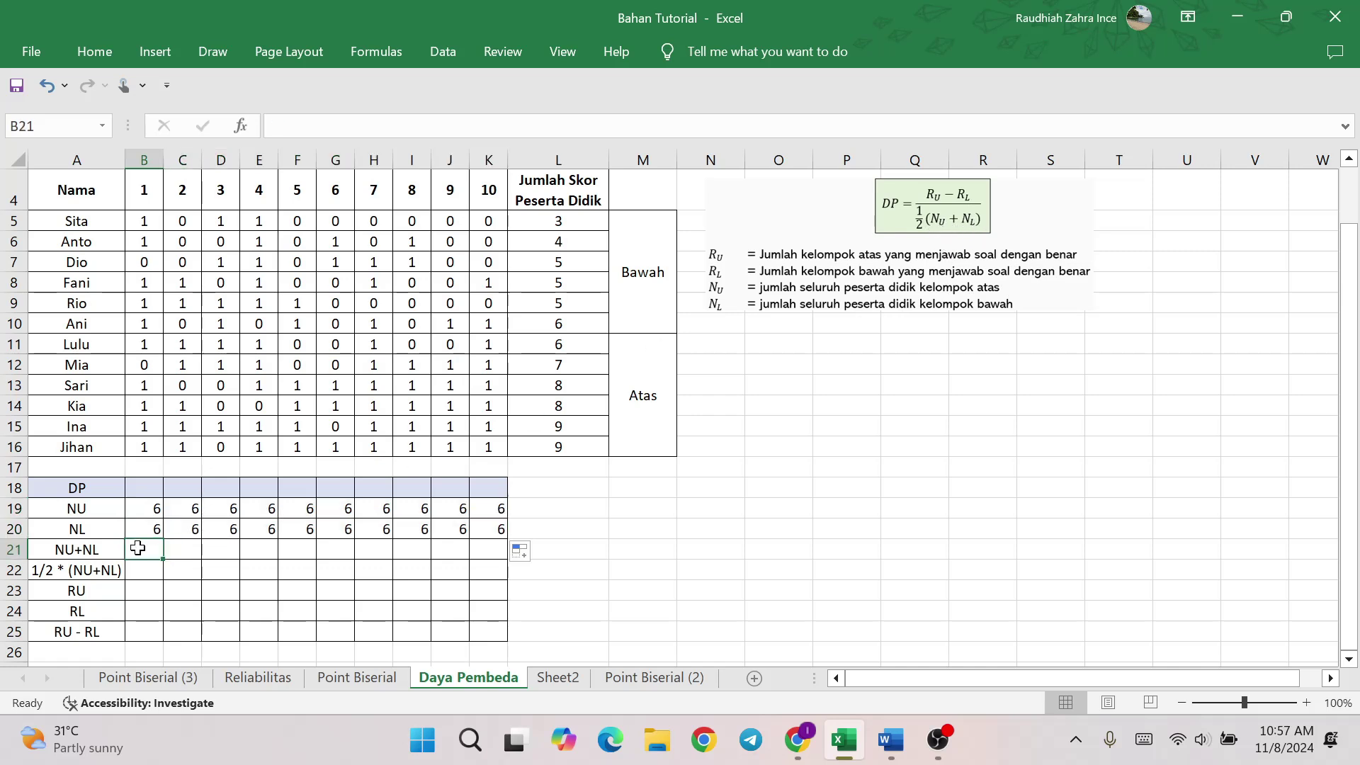
pyautogui.write('=')
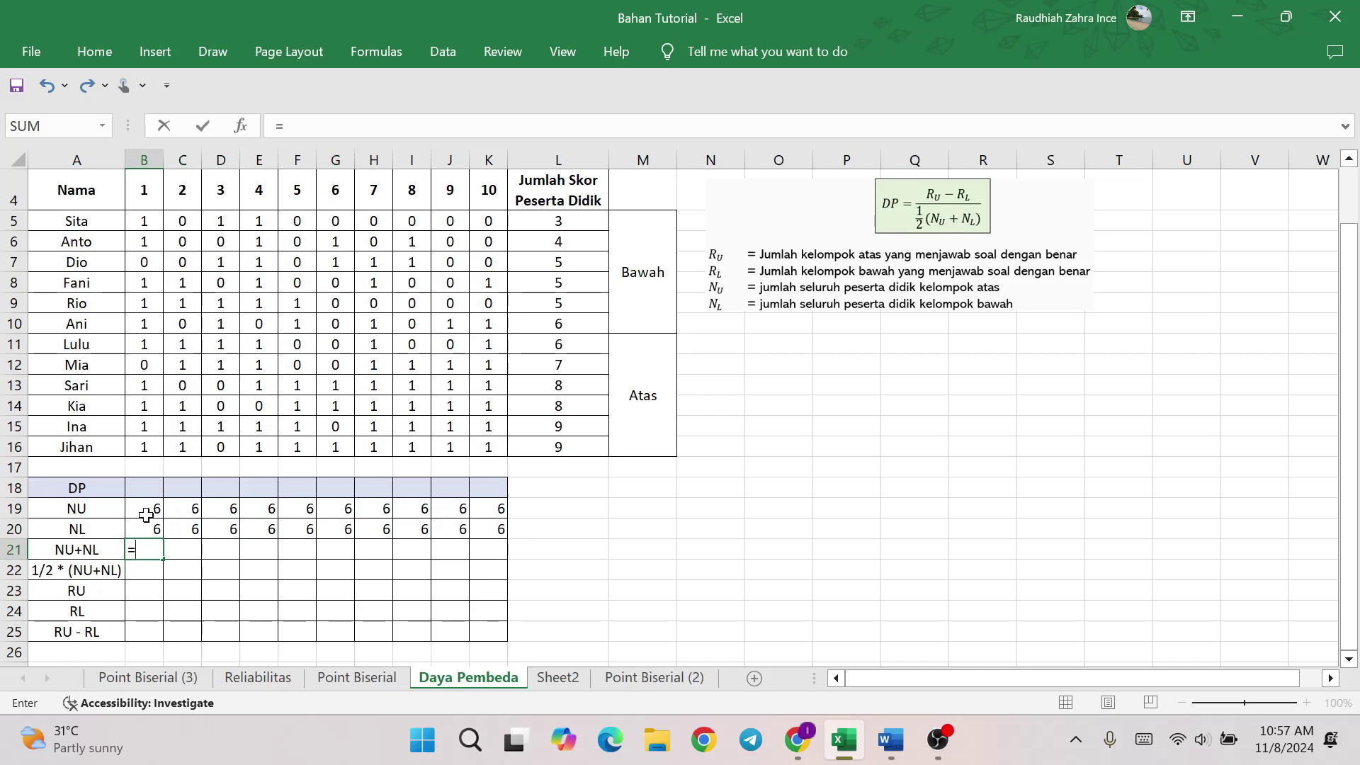
pyautogui.write('sum(')
pyautogui.moveTo(146, 508); pyautogui.dragTo(144, 529)
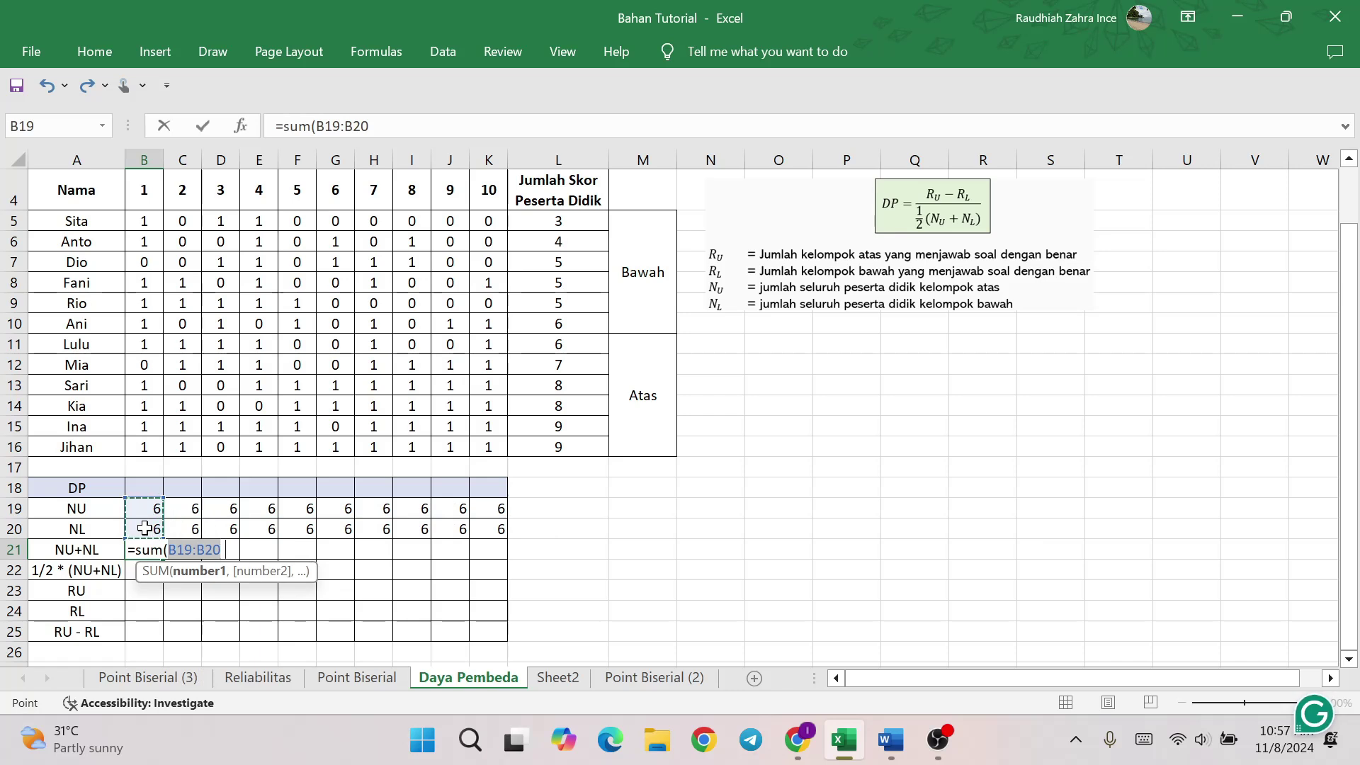
pyautogui.press('Return')
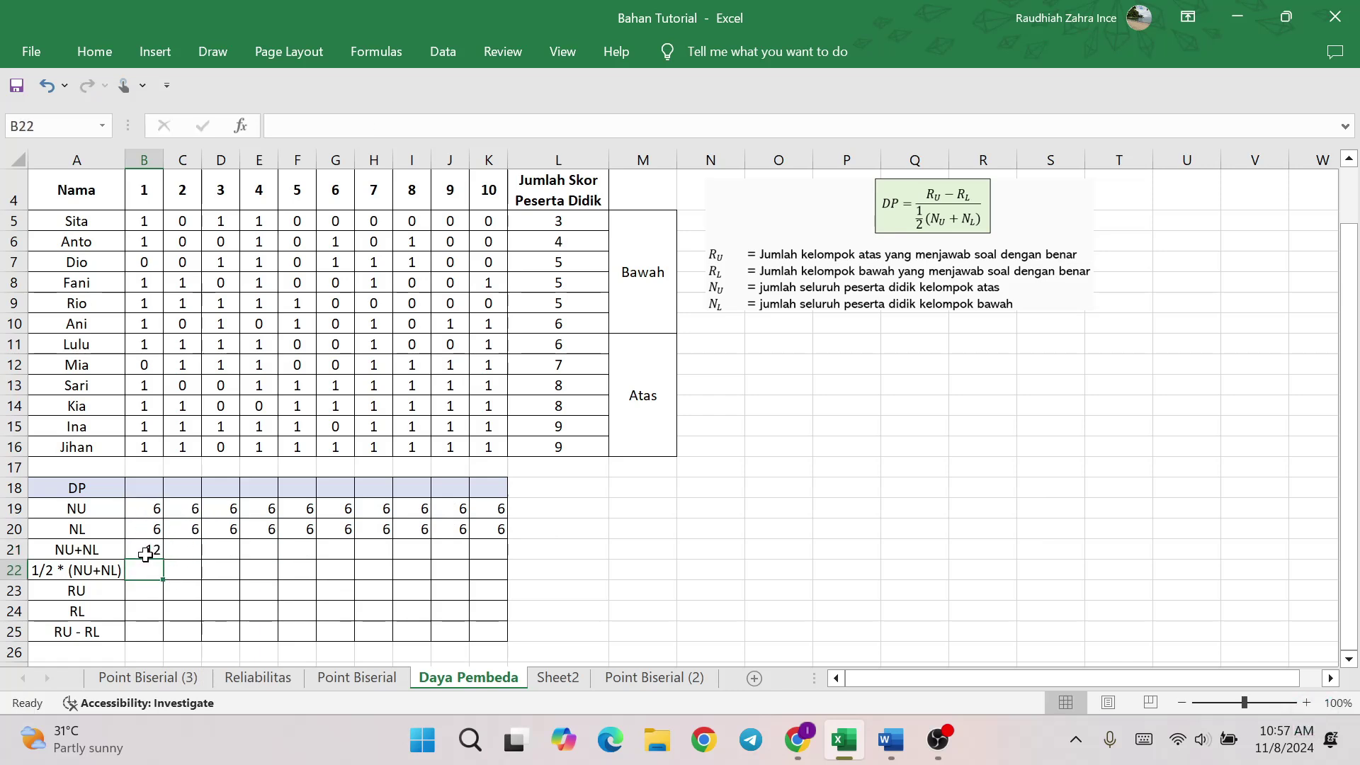
# Step: Re-enter the NU+NL formula for item 1 in B21 as =SUM(B19:B20) and fill it across to K21
pyautogui.doubleClick(153, 550)
pyautogui.write('=')
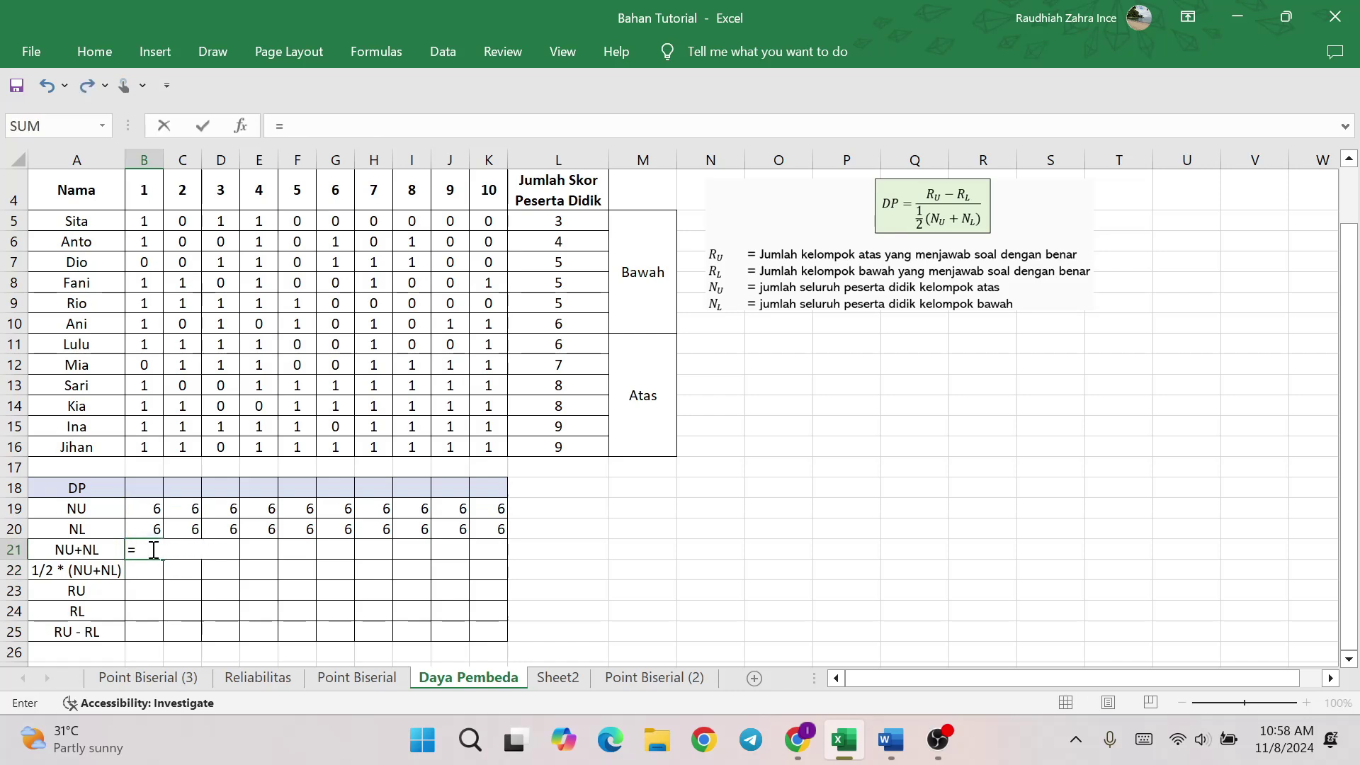
pyautogui.write('sum(')
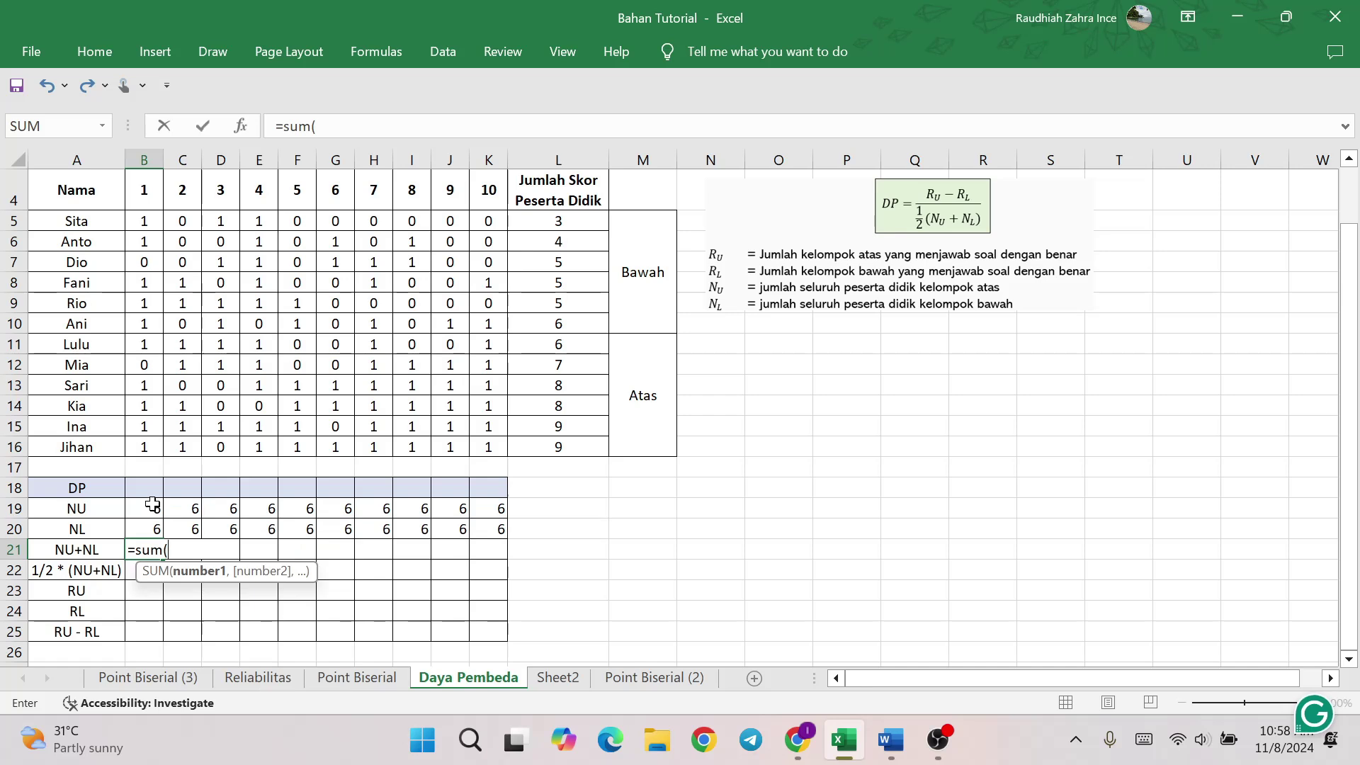
pyautogui.moveTo(153, 505); pyautogui.dragTo(153, 527)
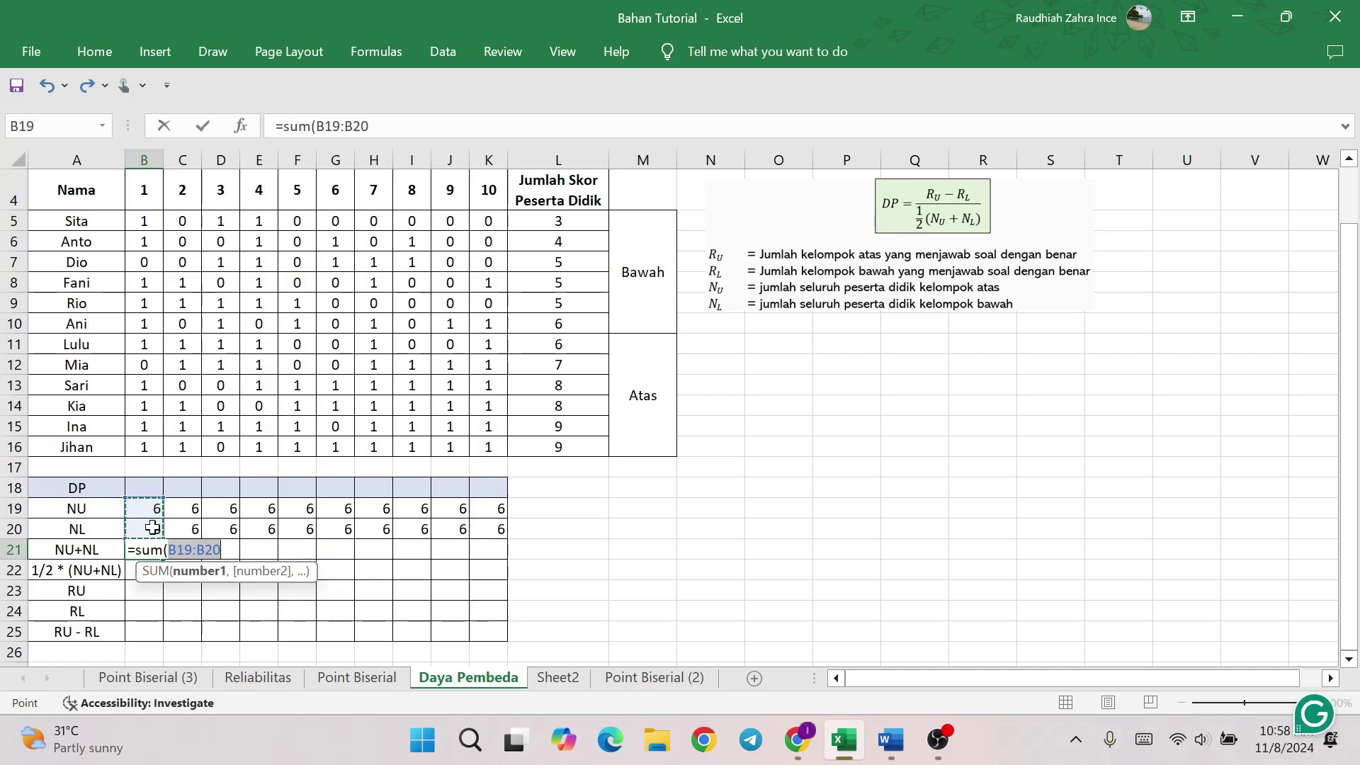
pyautogui.write(')')
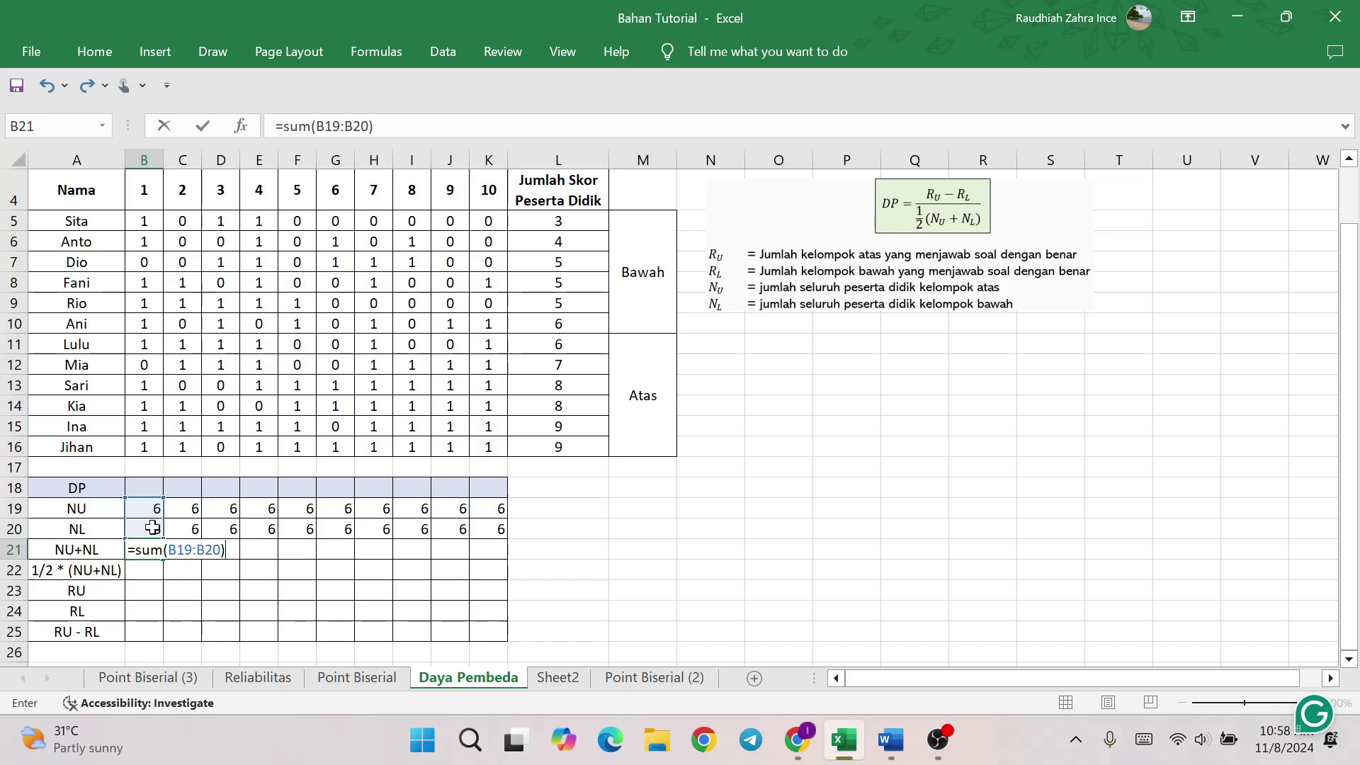
pyautogui.press('Return')
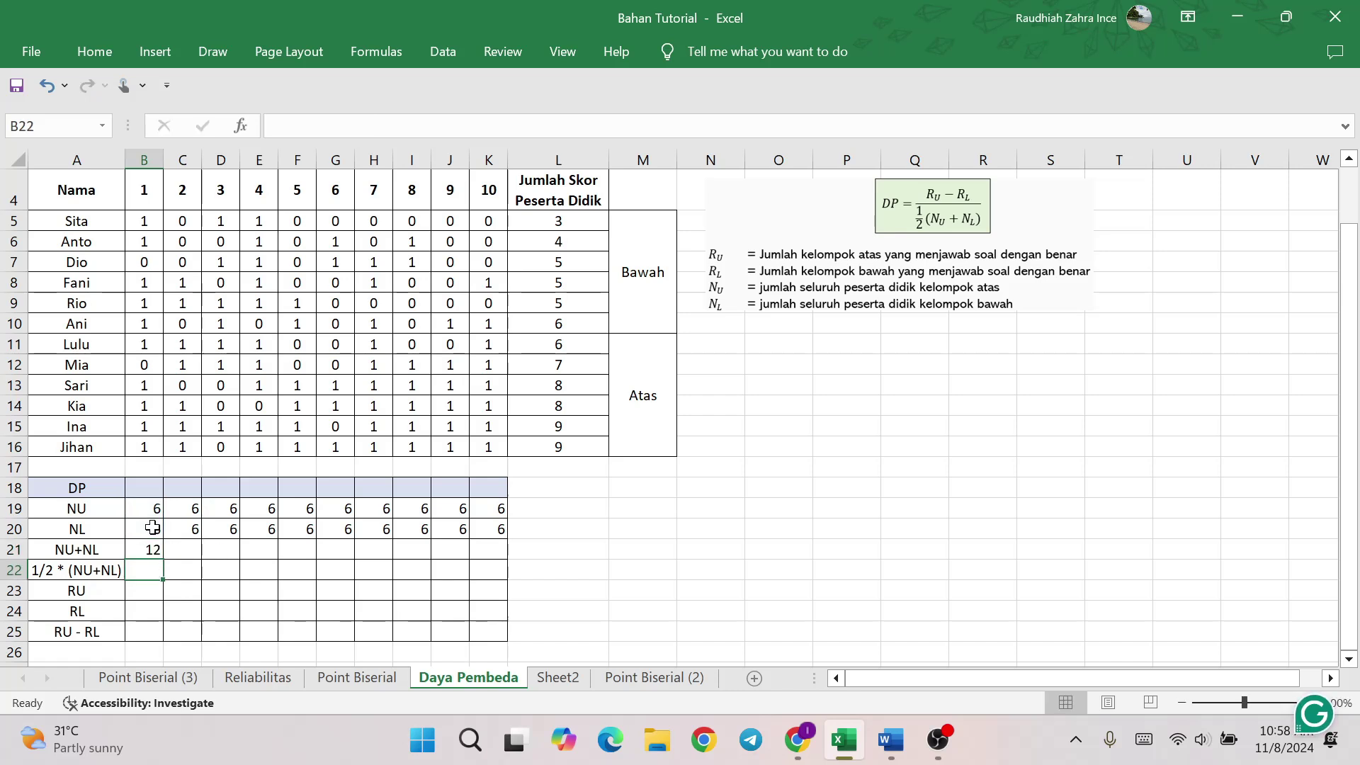
pyautogui.click(153, 551)
pyautogui.moveTo(163, 559); pyautogui.dragTo(495, 556)
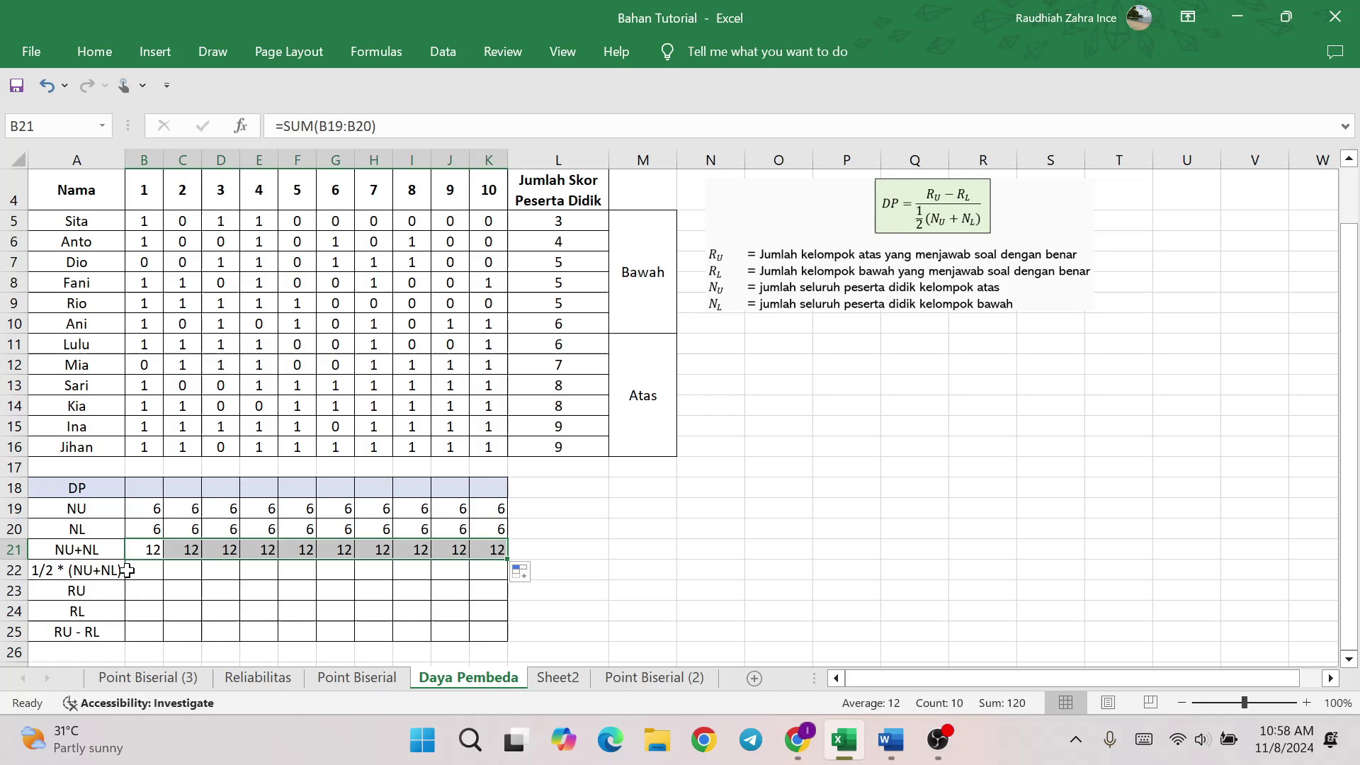
# Step: Calculate 1/2 * (NU+NL) for item 1 in B22 as =B21/2 and fill it across to K22
pyautogui.click(44, 571)
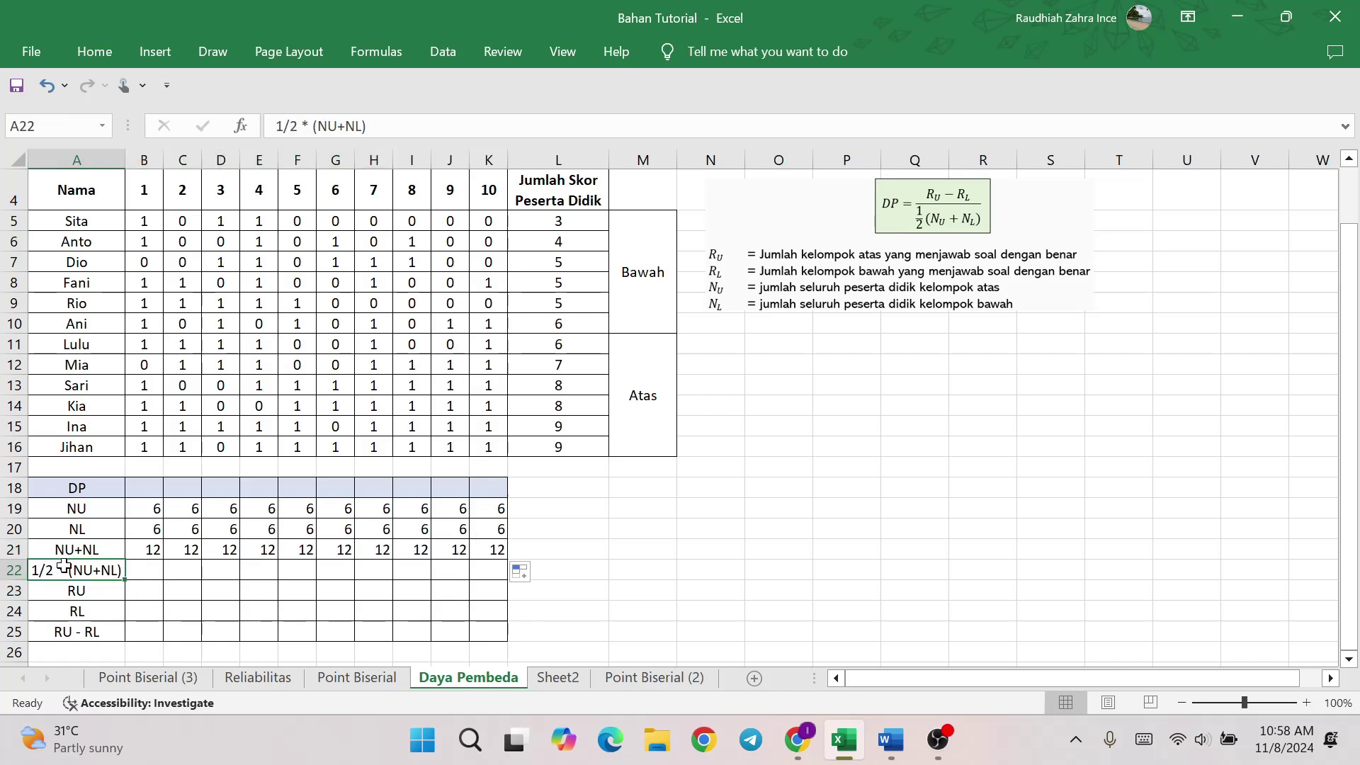
pyautogui.click(153, 574)
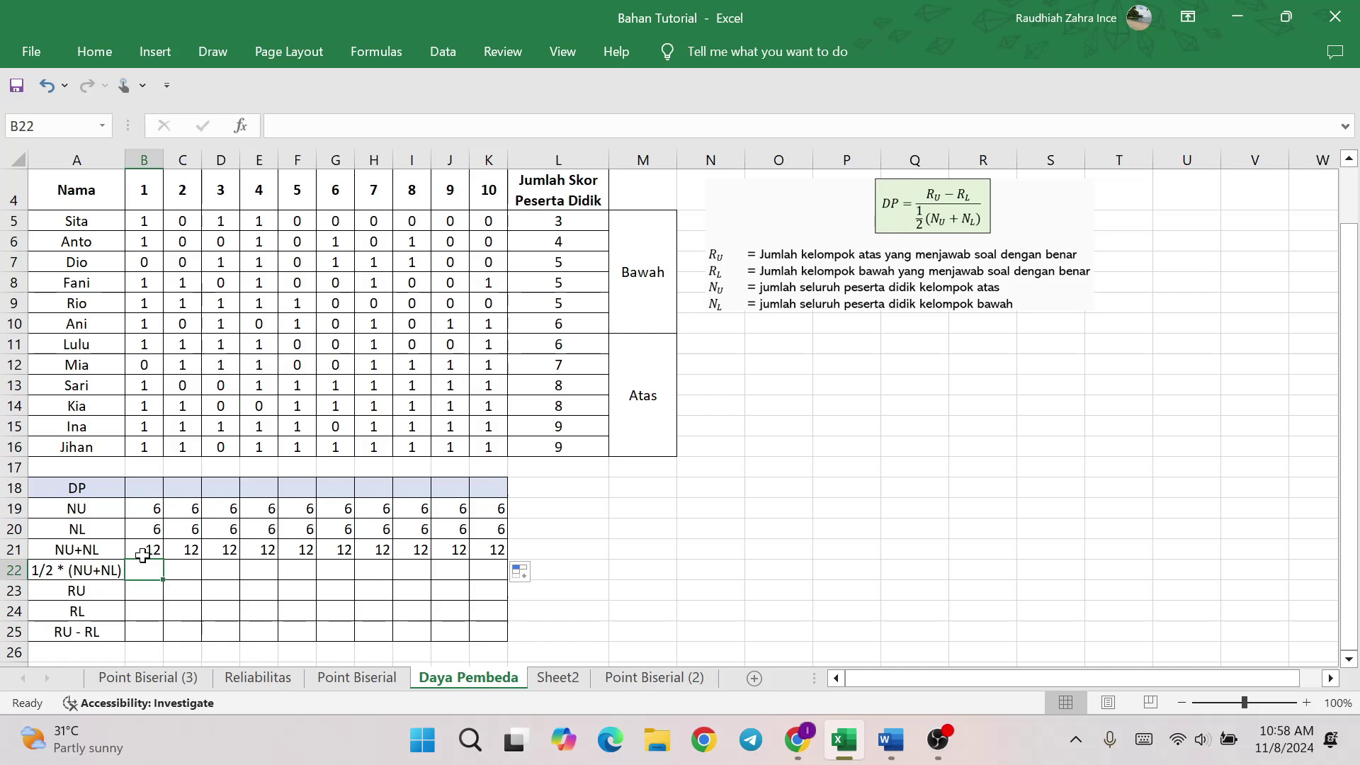
pyautogui.write('=')
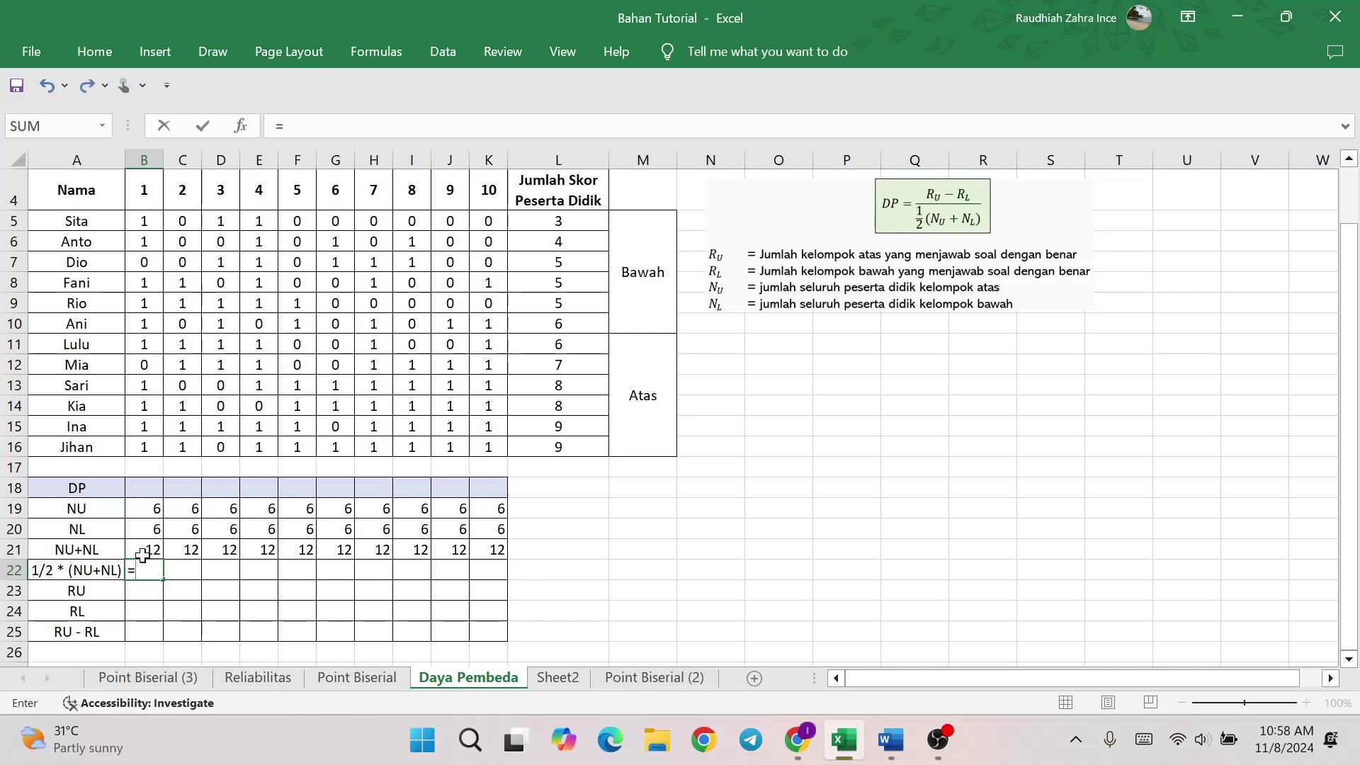
pyautogui.click(148, 542)
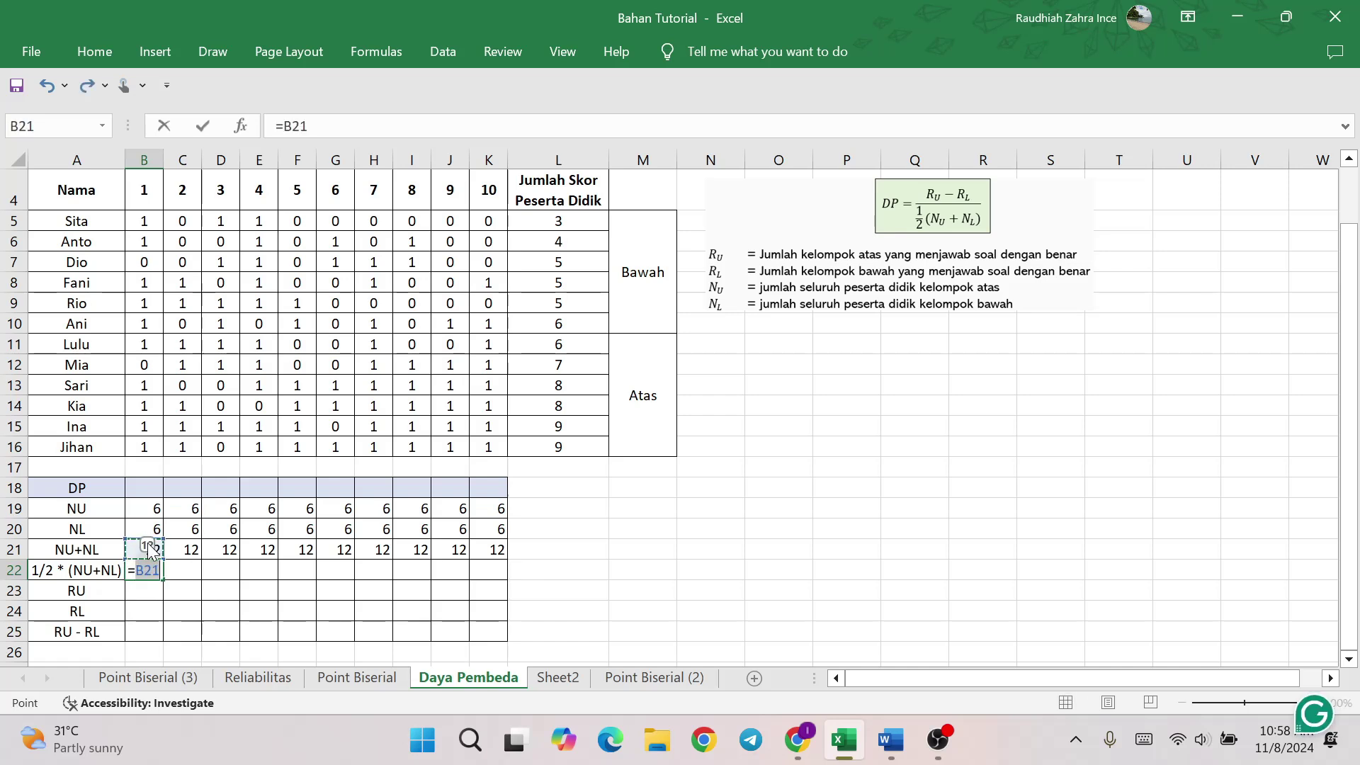
pyautogui.write('/2')
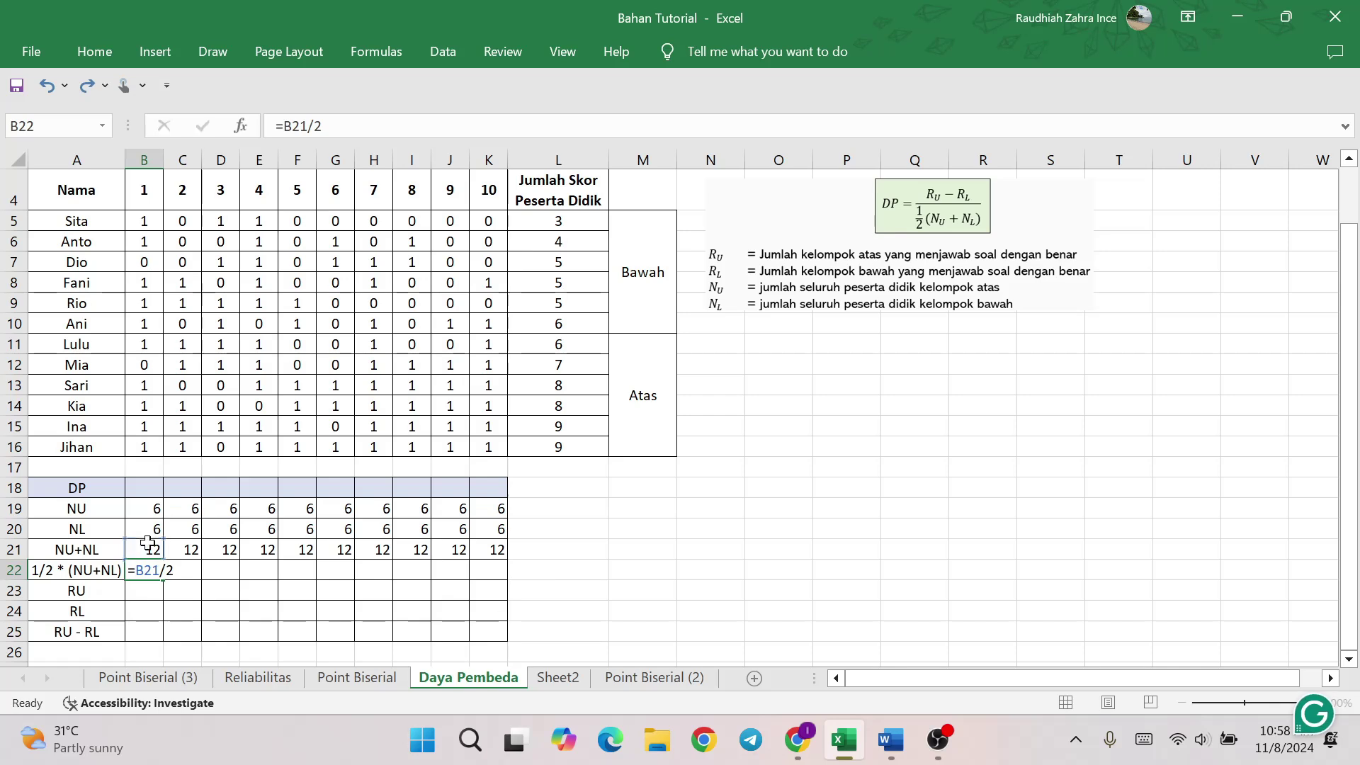
pyautogui.press('Return')
pyautogui.click(157, 571)
pyautogui.moveTo(162, 580); pyautogui.dragTo(524, 582)
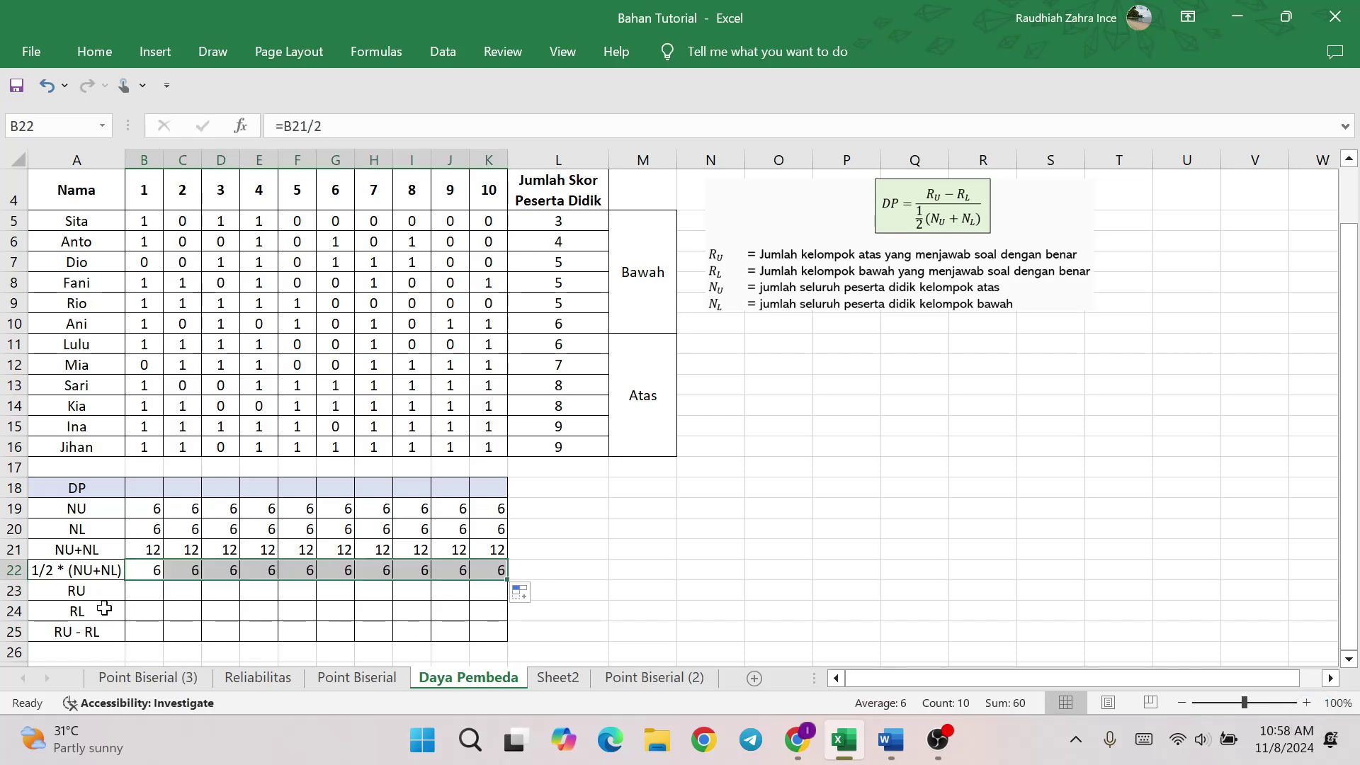
# Step: Shade the upper-group (Atas) item scores in B11:K16 with the light orange fill
pyautogui.click(151, 593)
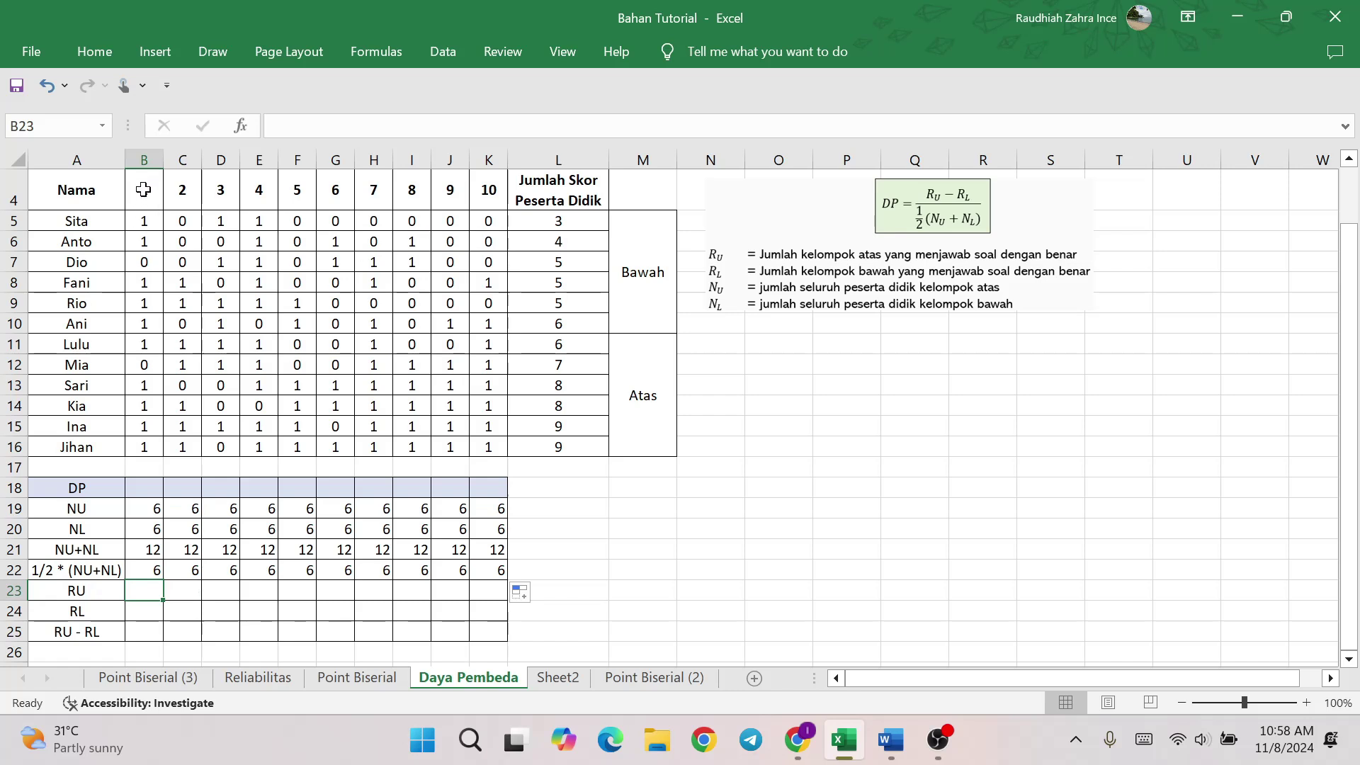
pyautogui.click(144, 214)
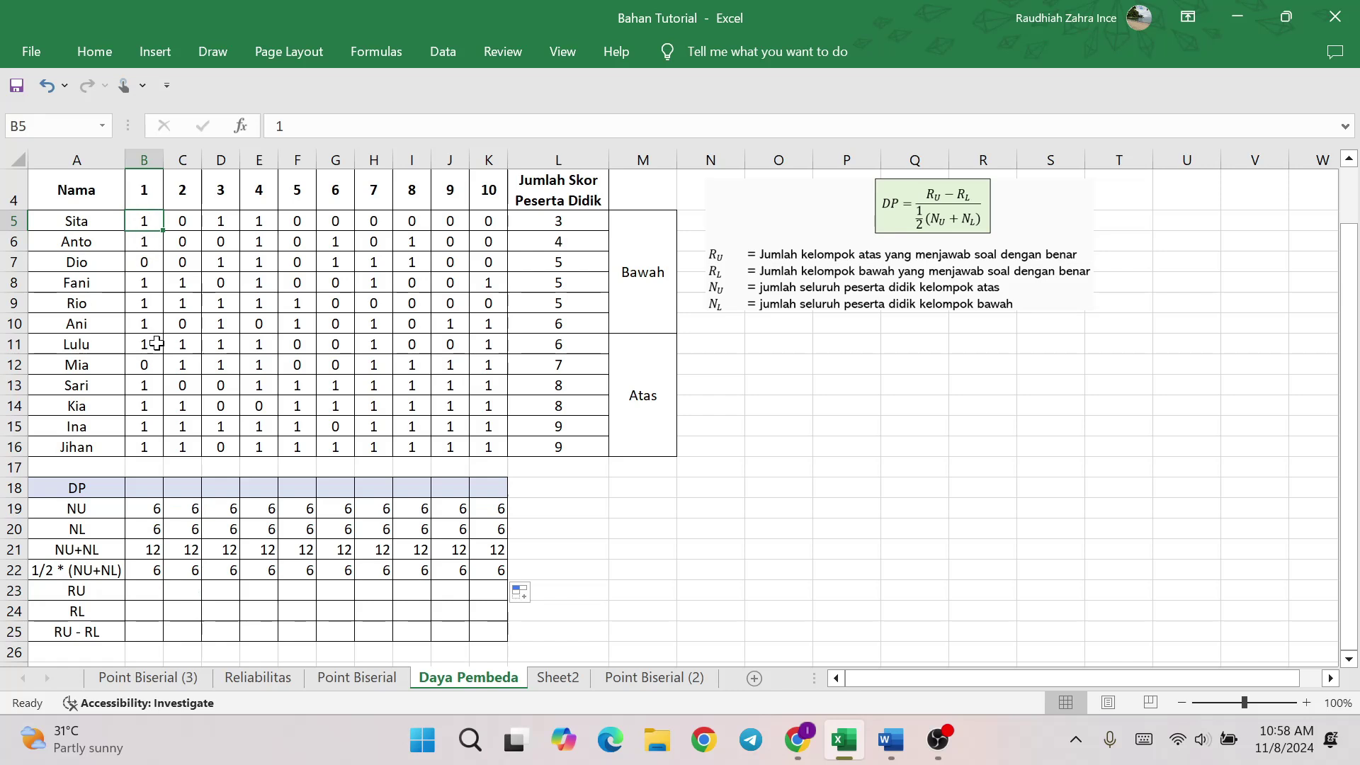
pyautogui.moveTo(150, 345); pyautogui.dragTo(517, 434)
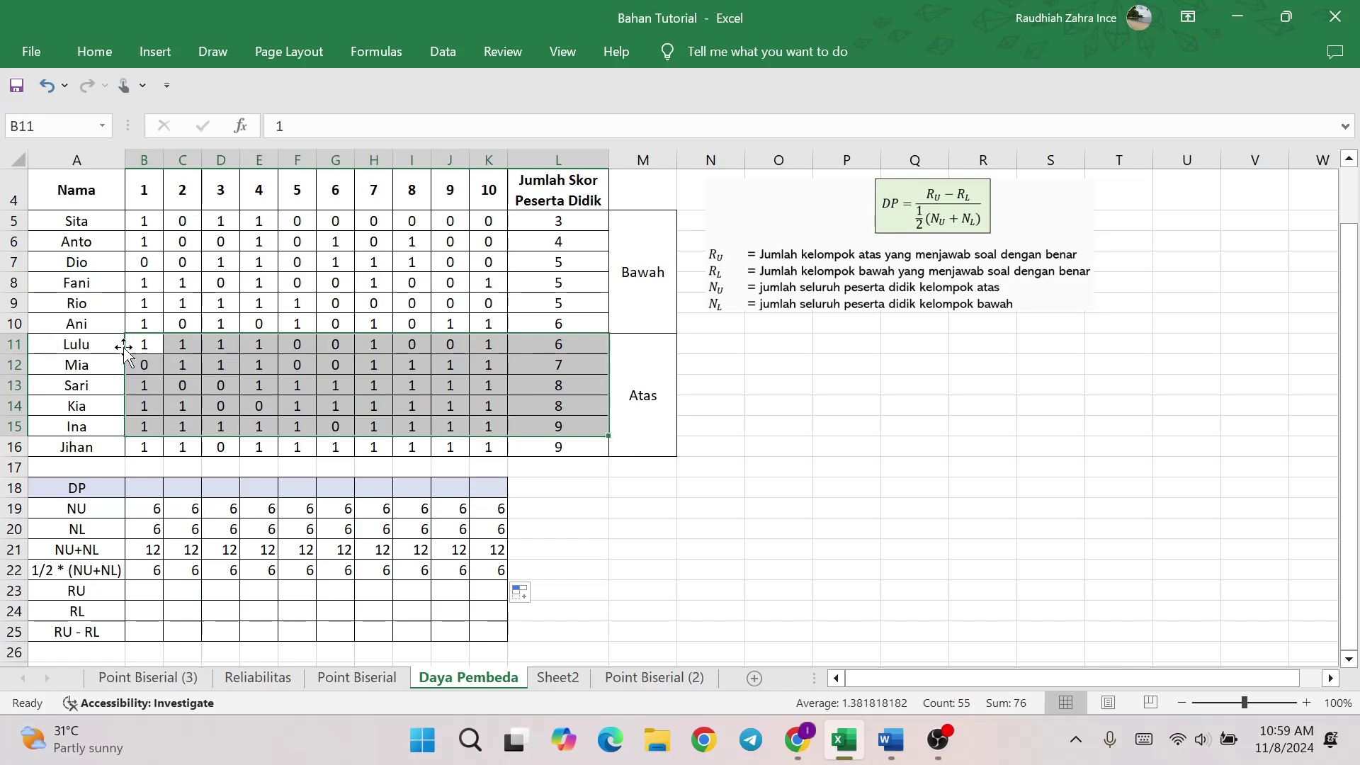
pyautogui.click(98, 343)
pyautogui.moveTo(146, 345); pyautogui.dragTo(489, 446)
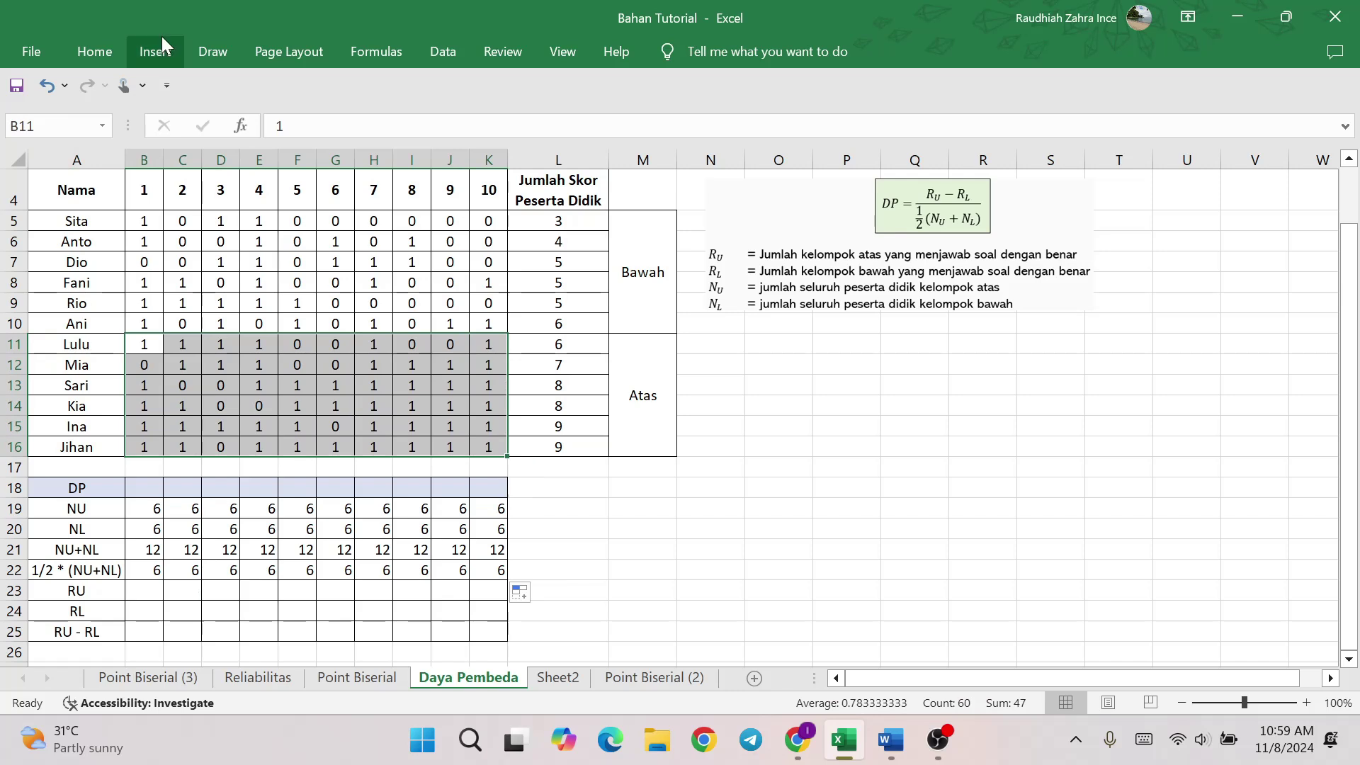
pyautogui.click(83, 44)
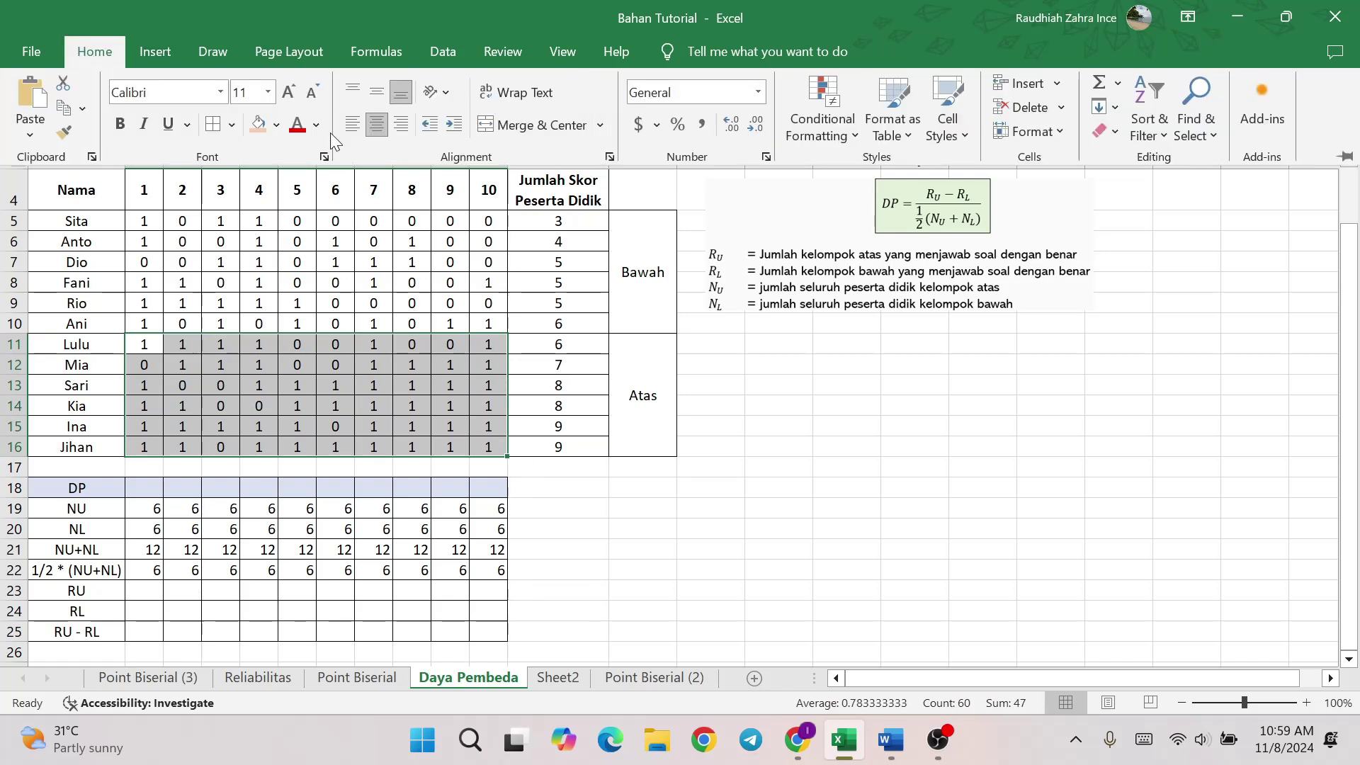
pyautogui.click(258, 124)
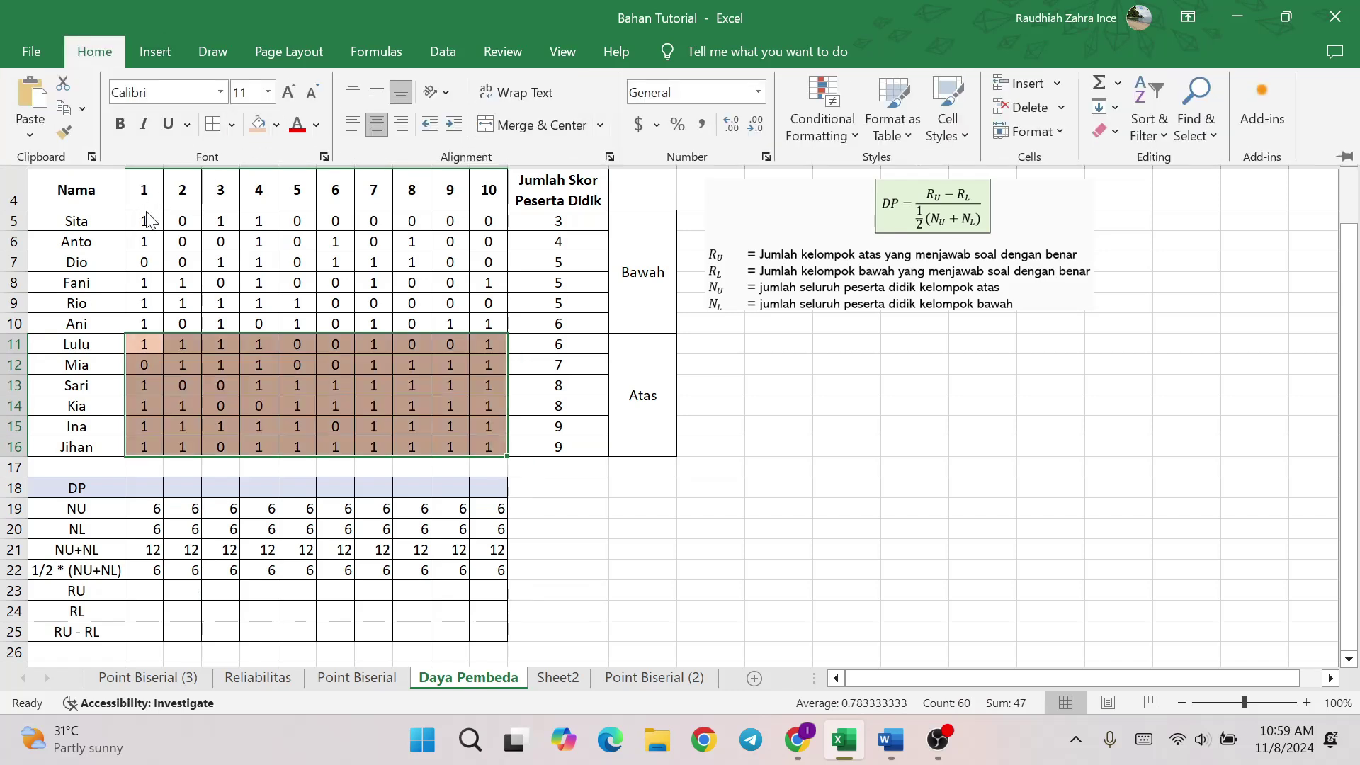
# Step: Shade the lower-group (Bawah) item scores in B5:K10 with a light blue fill
pyautogui.click(148, 215)
pyautogui.moveTo(148, 216); pyautogui.dragTo(487, 324)
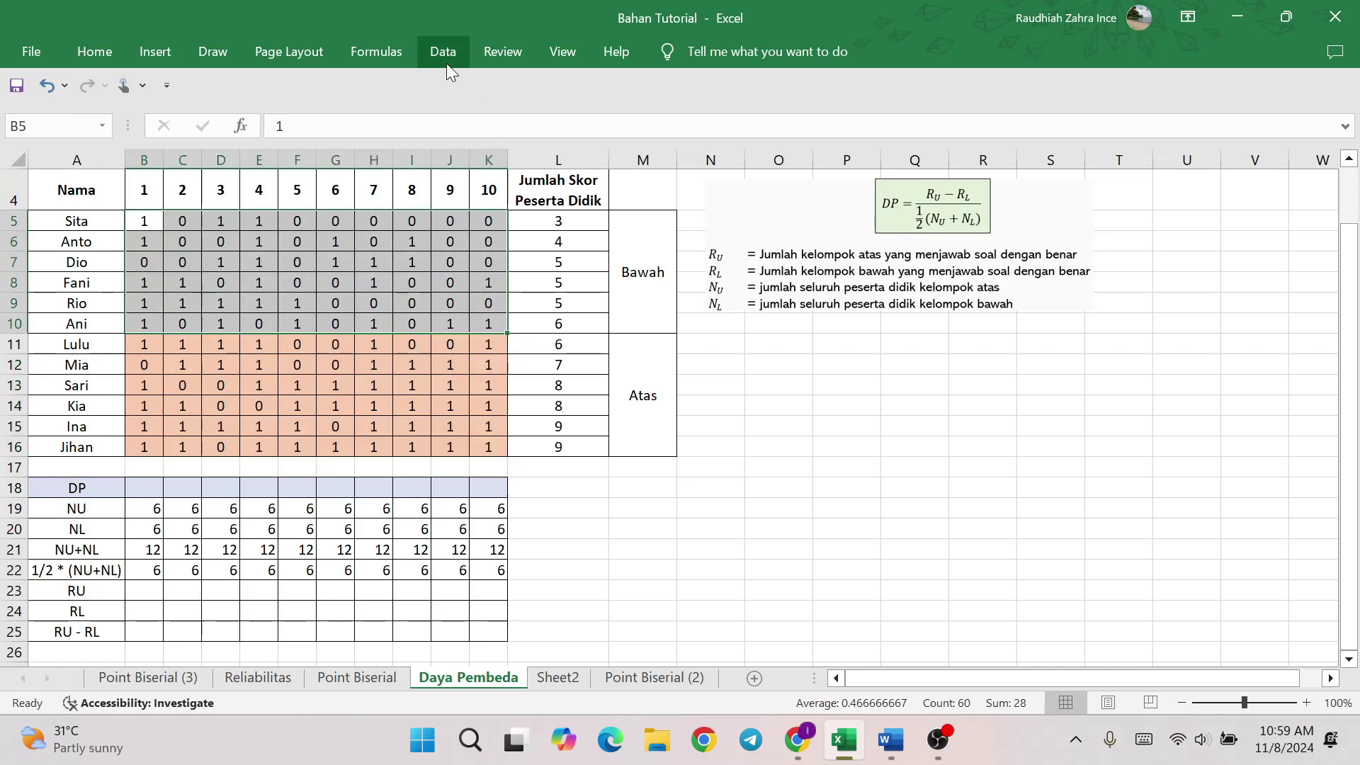
pyautogui.click(100, 49)
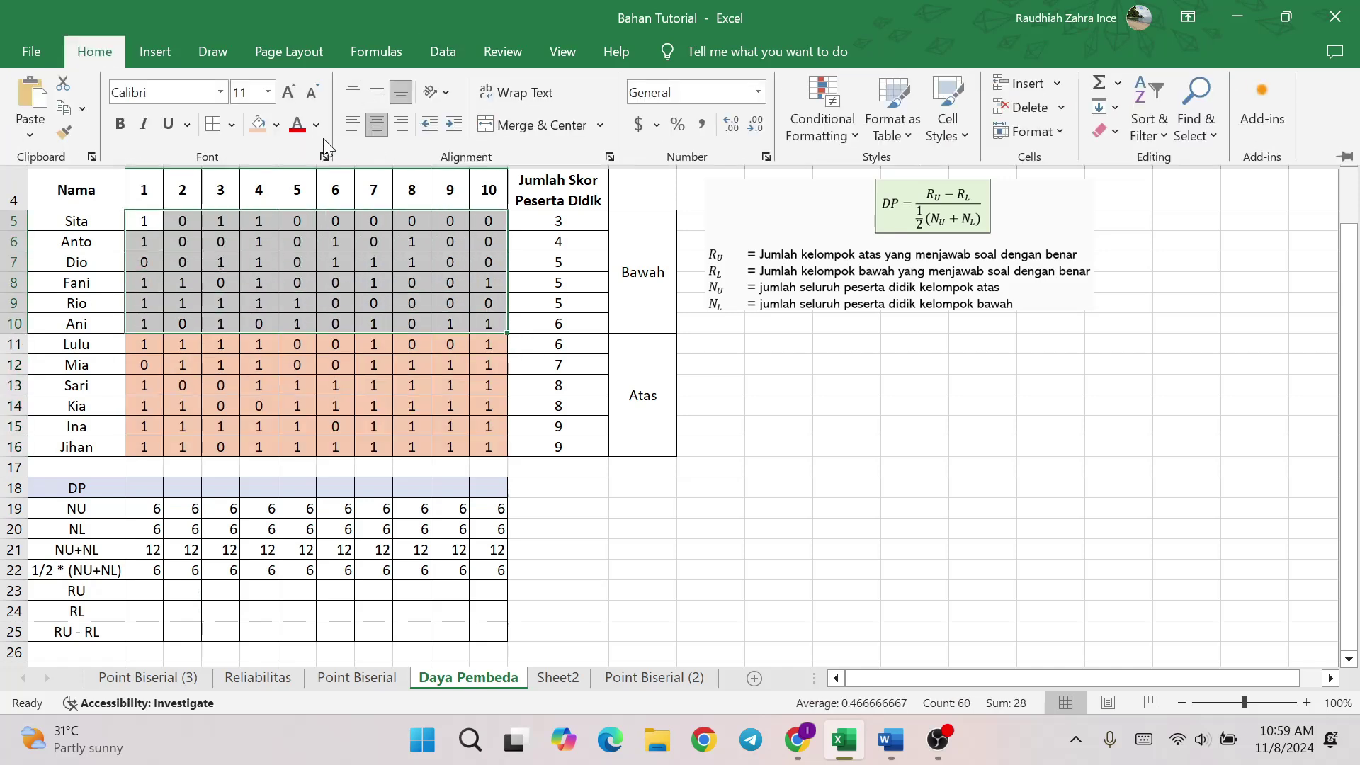
pyautogui.click(276, 124)
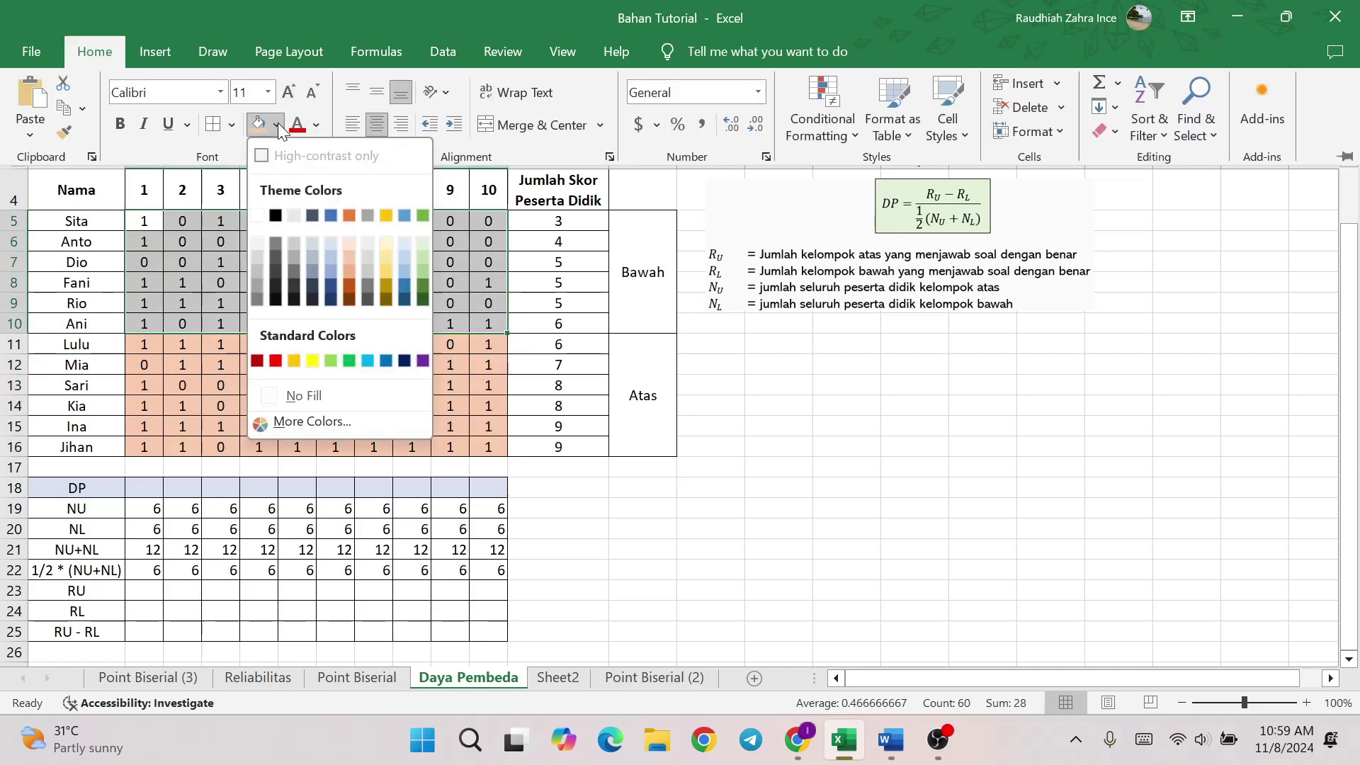
pyautogui.click(330, 243)
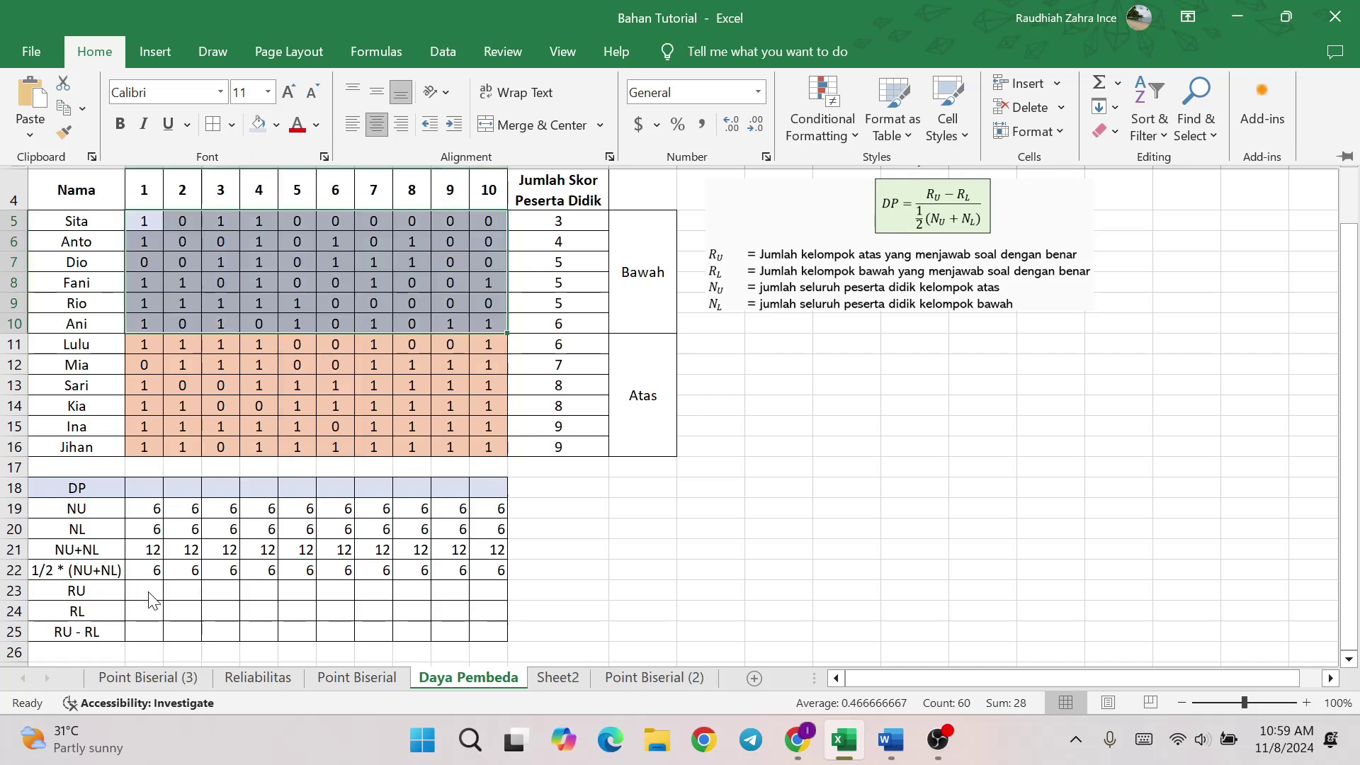
# Step: Calculate RU for item 1 in B23 by counting the upper group's correct answers with =COUNTIF(B11:B16,1)
pyautogui.click(148, 595)
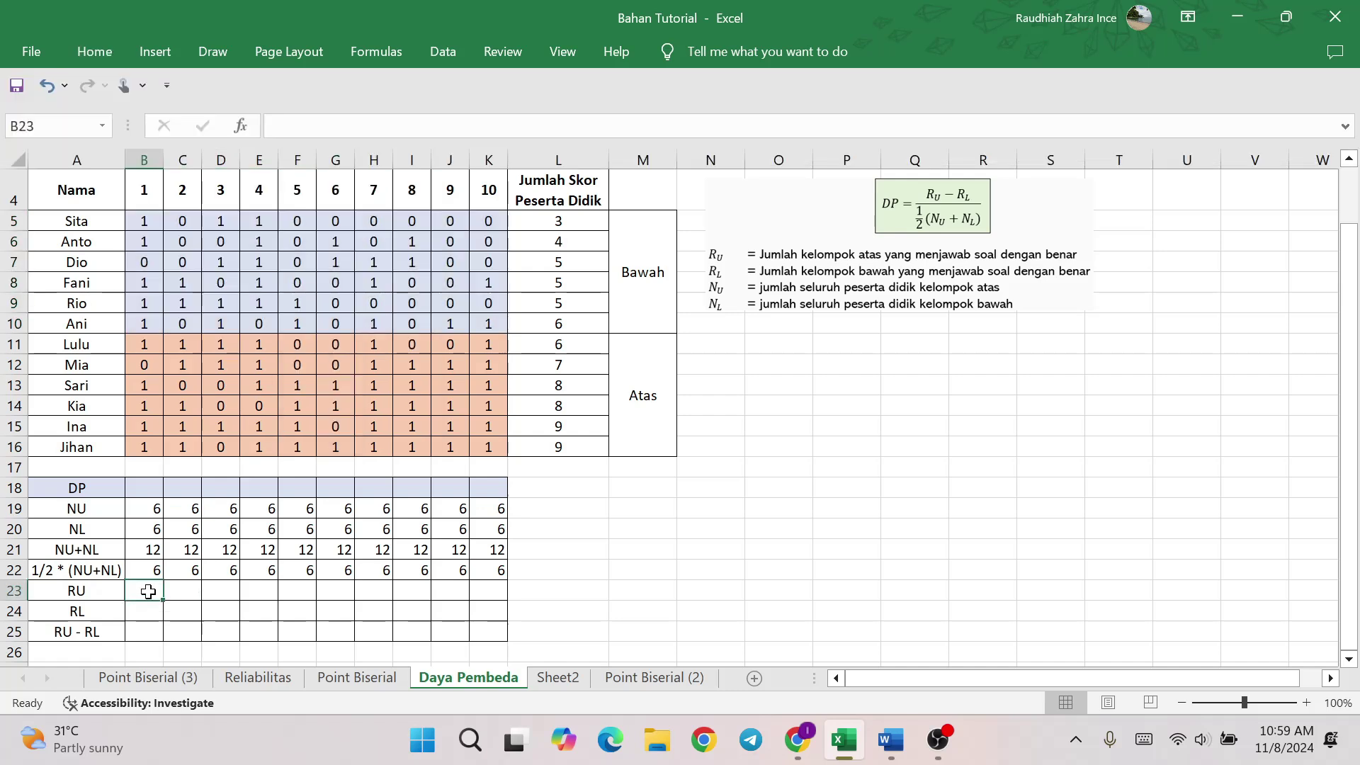
pyautogui.write('=')
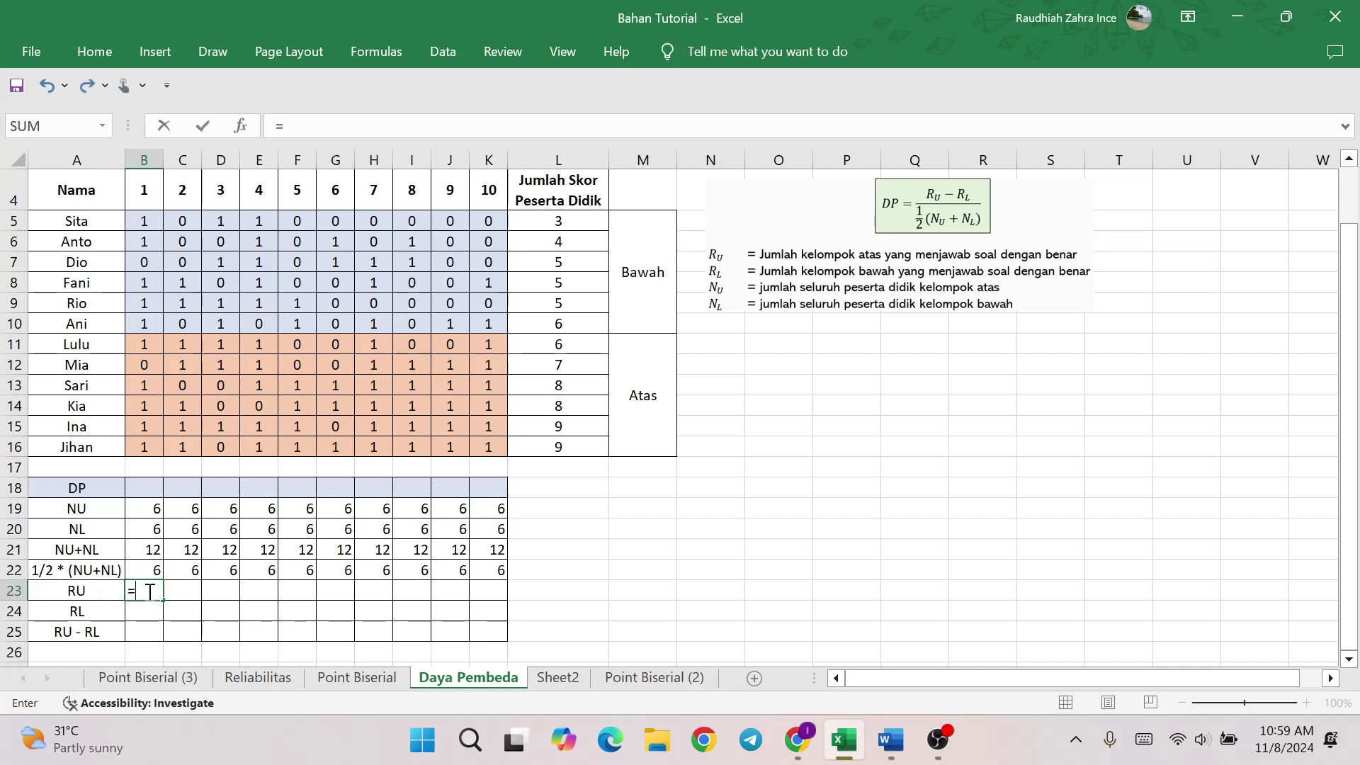
pyautogui.write('count')
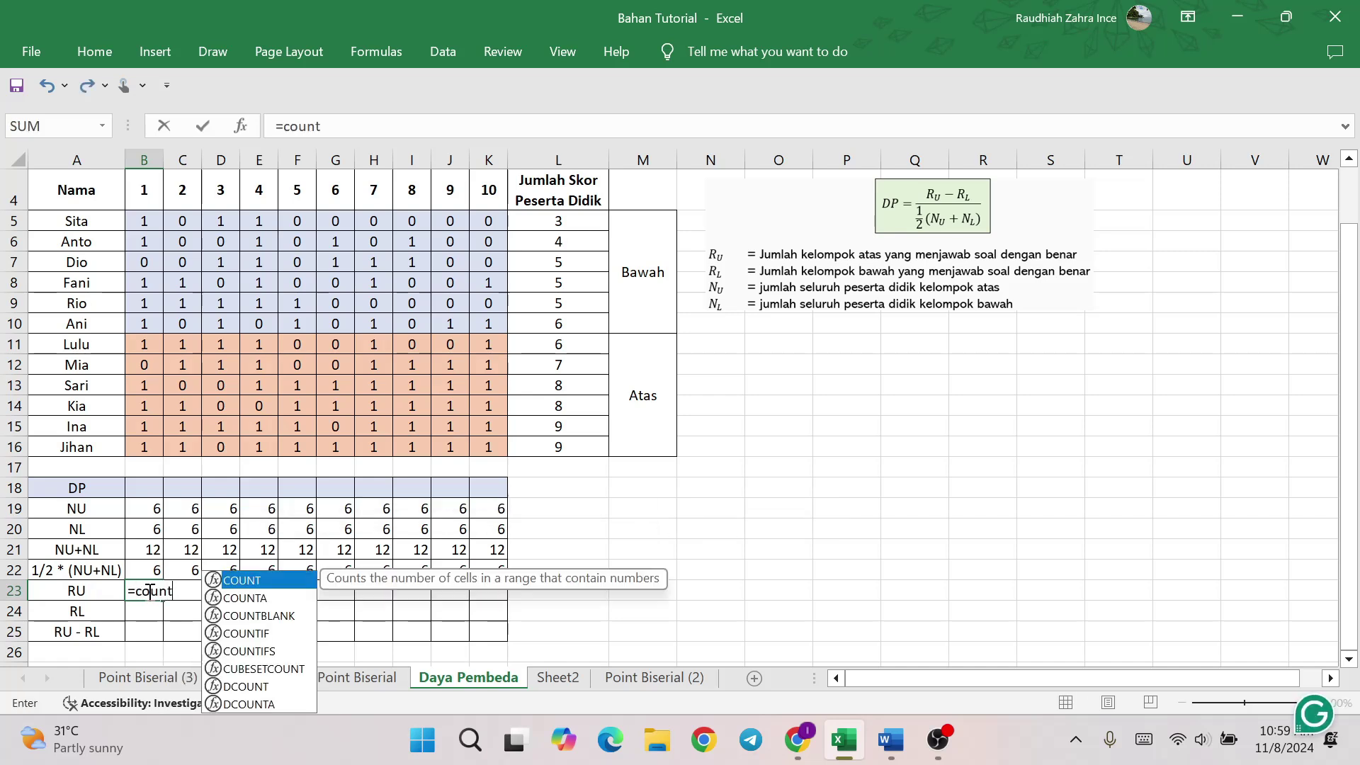
pyautogui.write('if(')
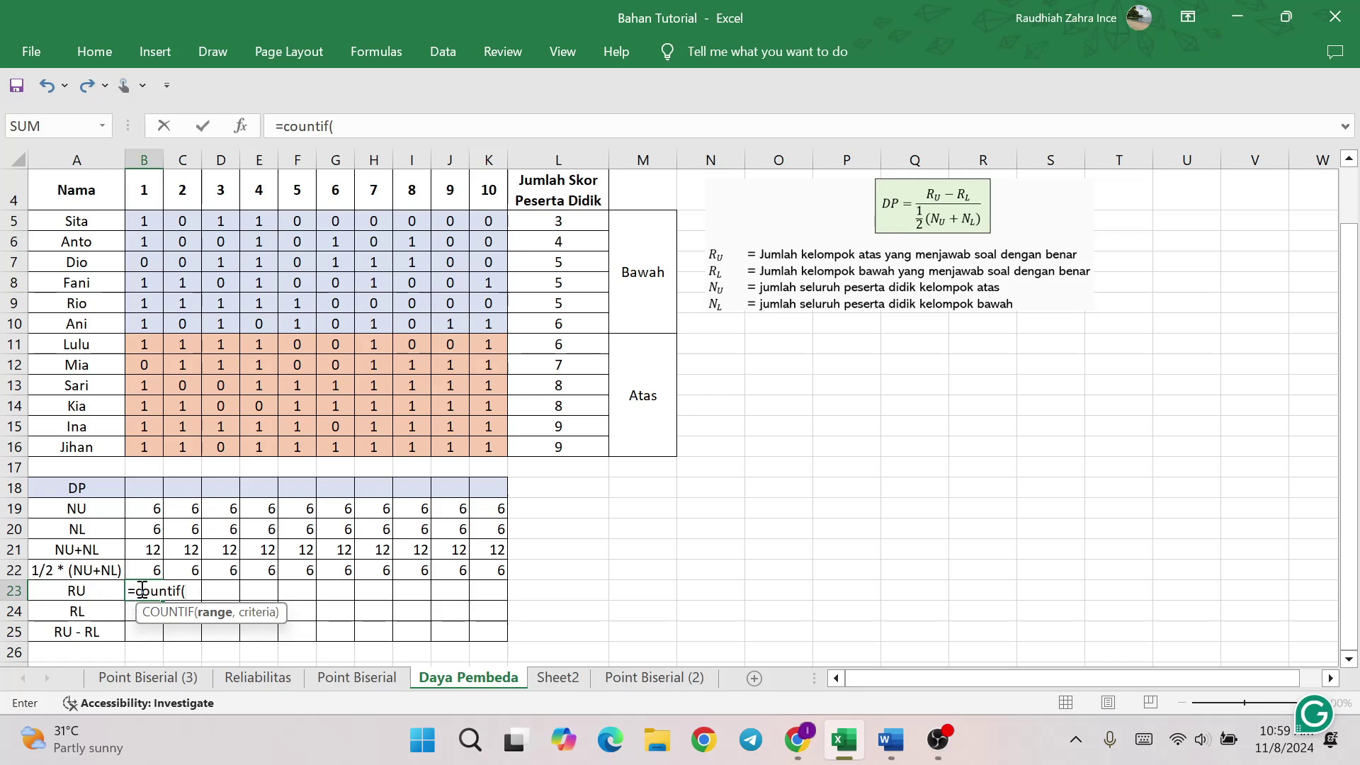
pyautogui.moveTo(152, 343); pyautogui.dragTo(149, 456)
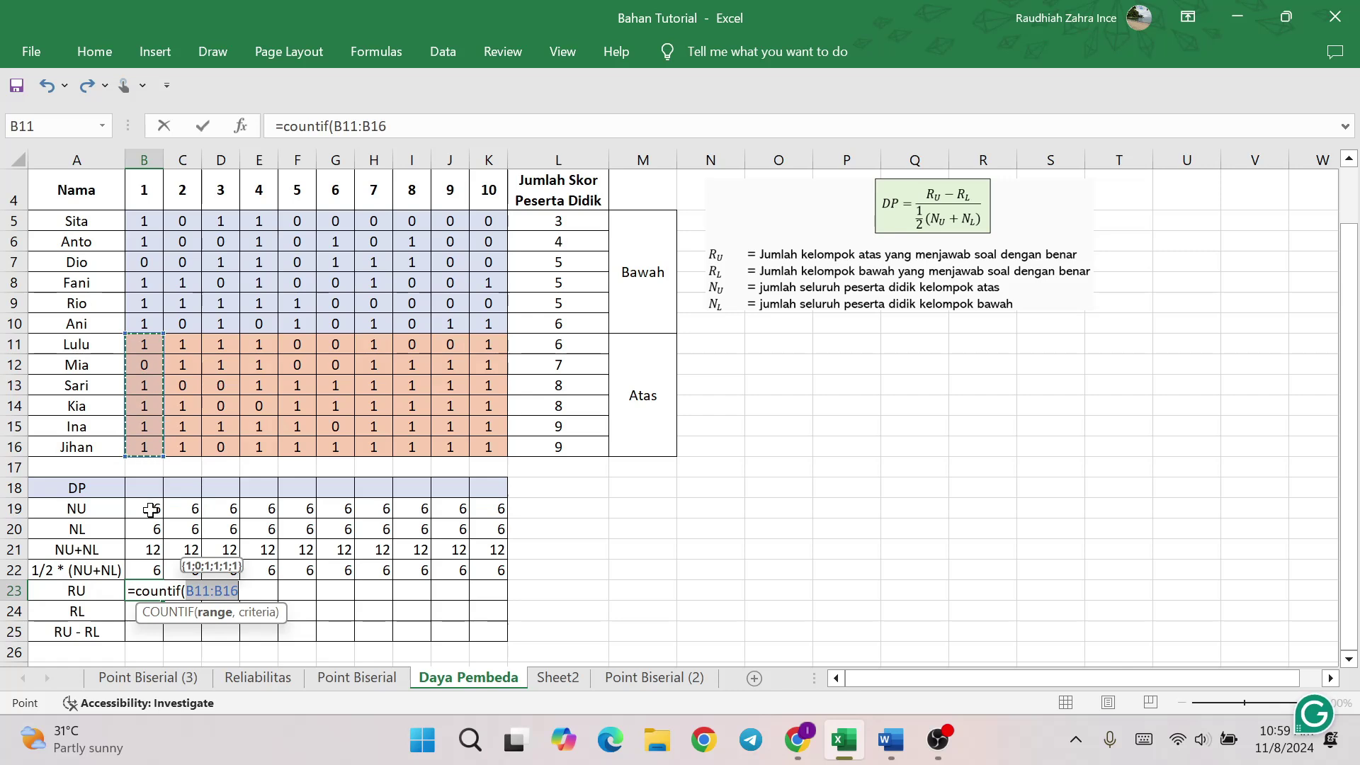
pyautogui.write(',')
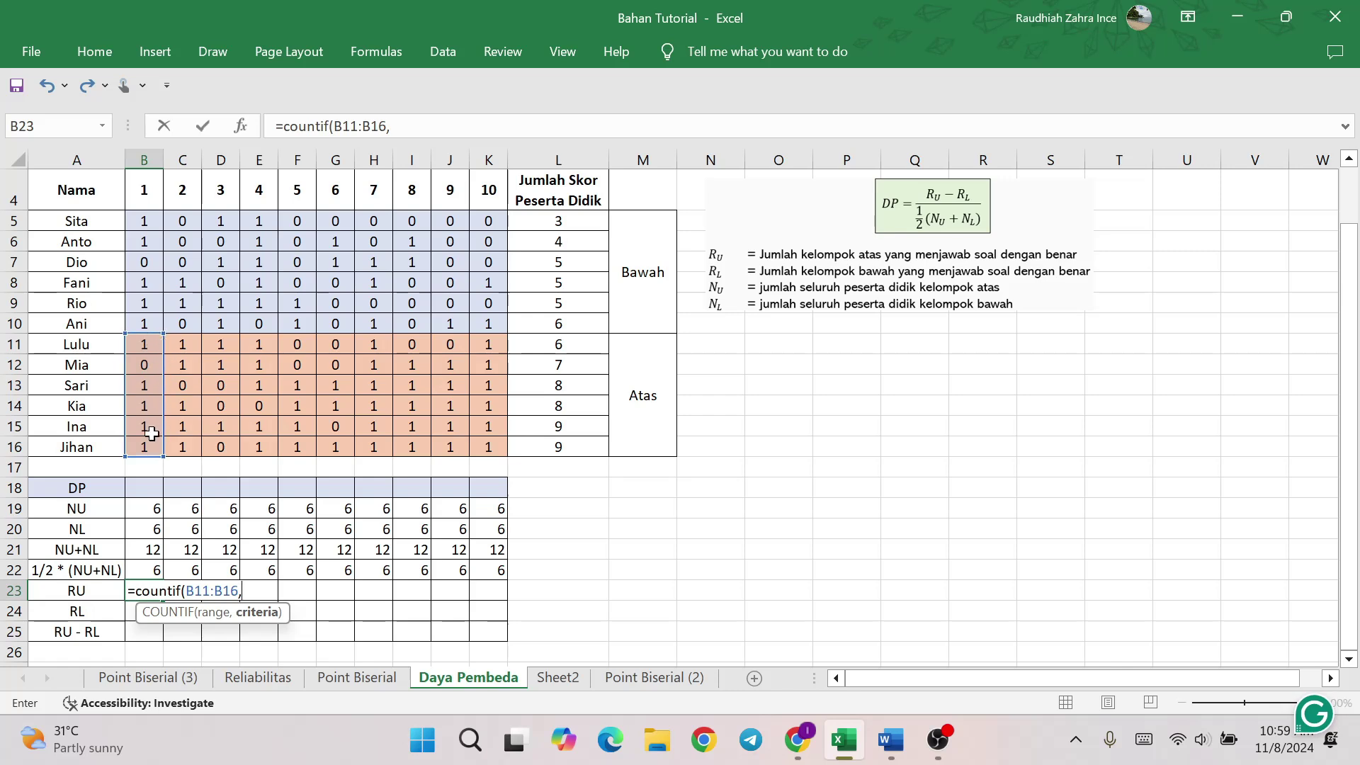
pyautogui.moveTo(144, 345); pyautogui.dragTo(149, 444)
pyautogui.write(')')
pyautogui.press('Return')
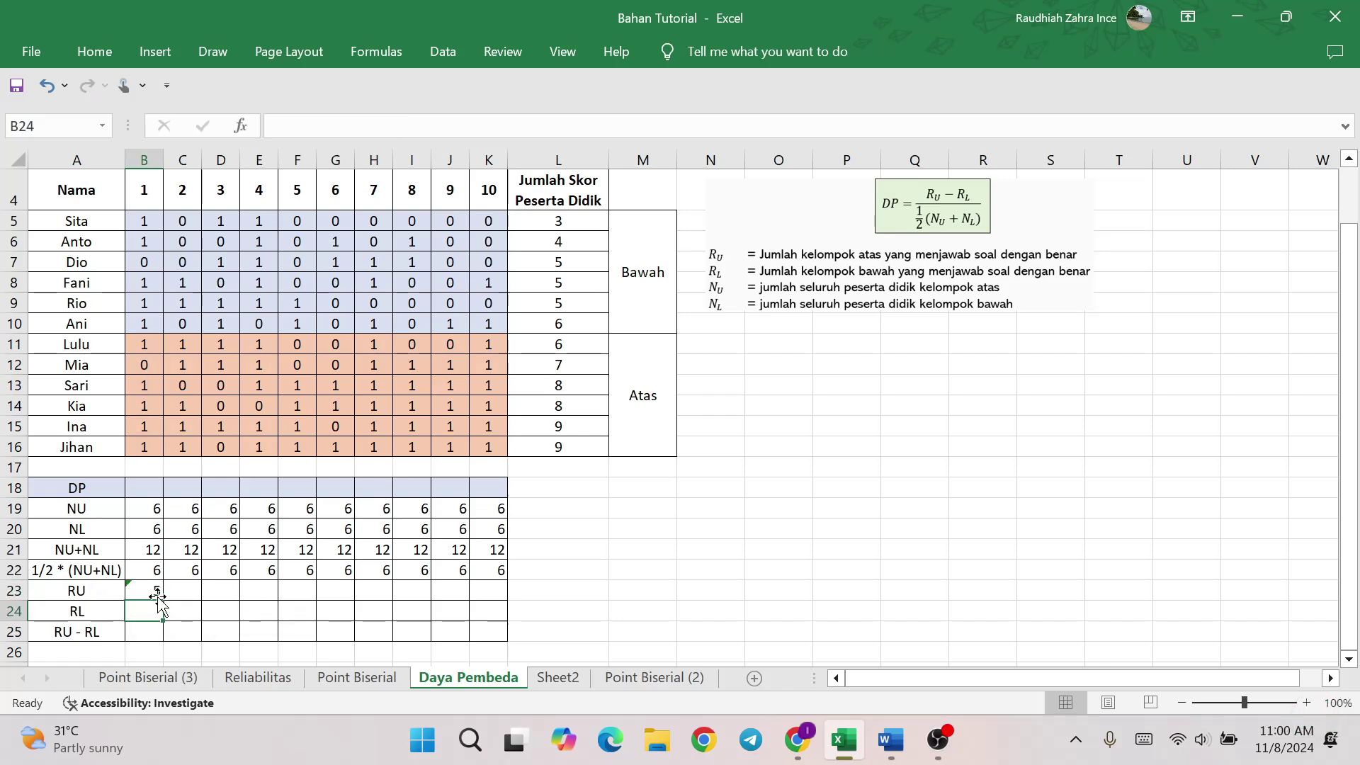
# Step: Check the RU count against the upper group's item 1 scores and fill the B23 formula across to K23
pyautogui.click(140, 344)
pyautogui.click(142, 382)
pyautogui.click(142, 401)
pyautogui.click(146, 426)
pyautogui.click(145, 445)
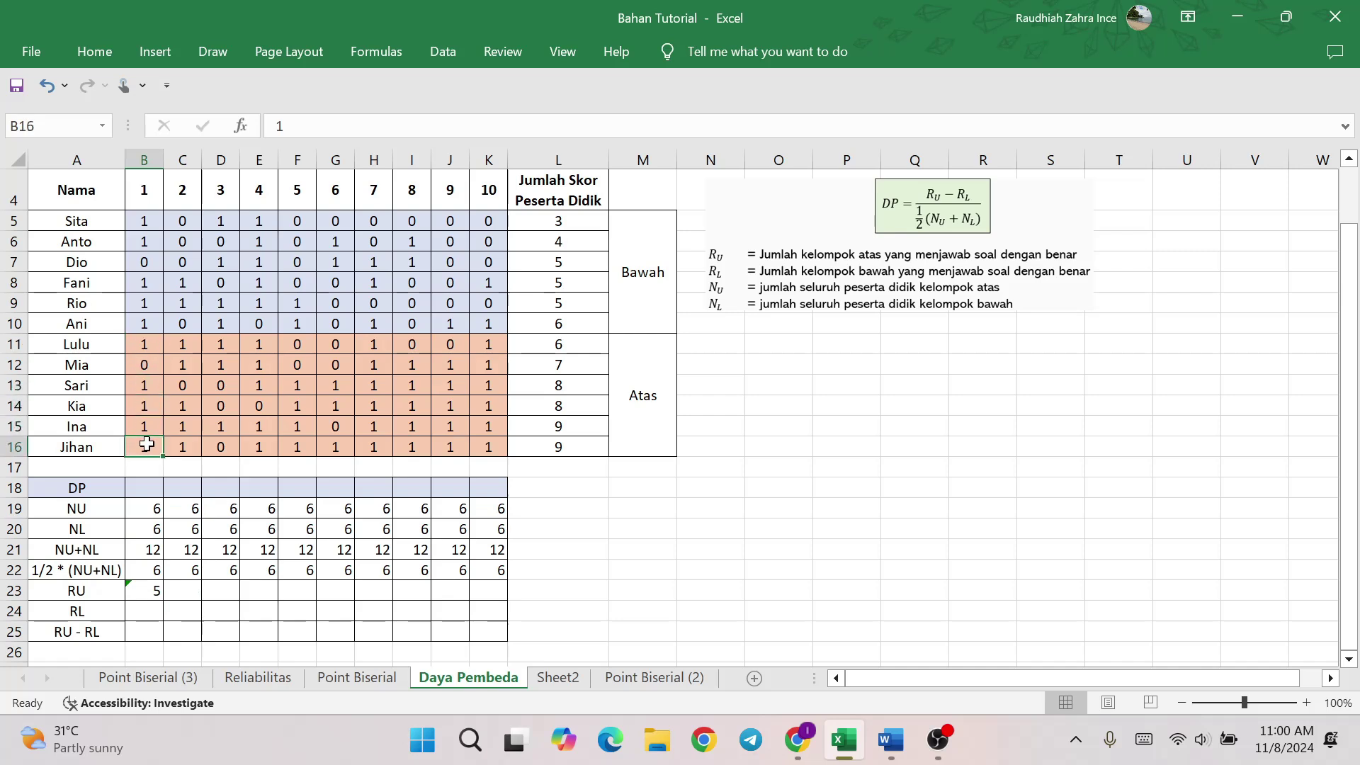
pyautogui.click(153, 584)
pyautogui.moveTo(165, 602); pyautogui.dragTo(509, 599)
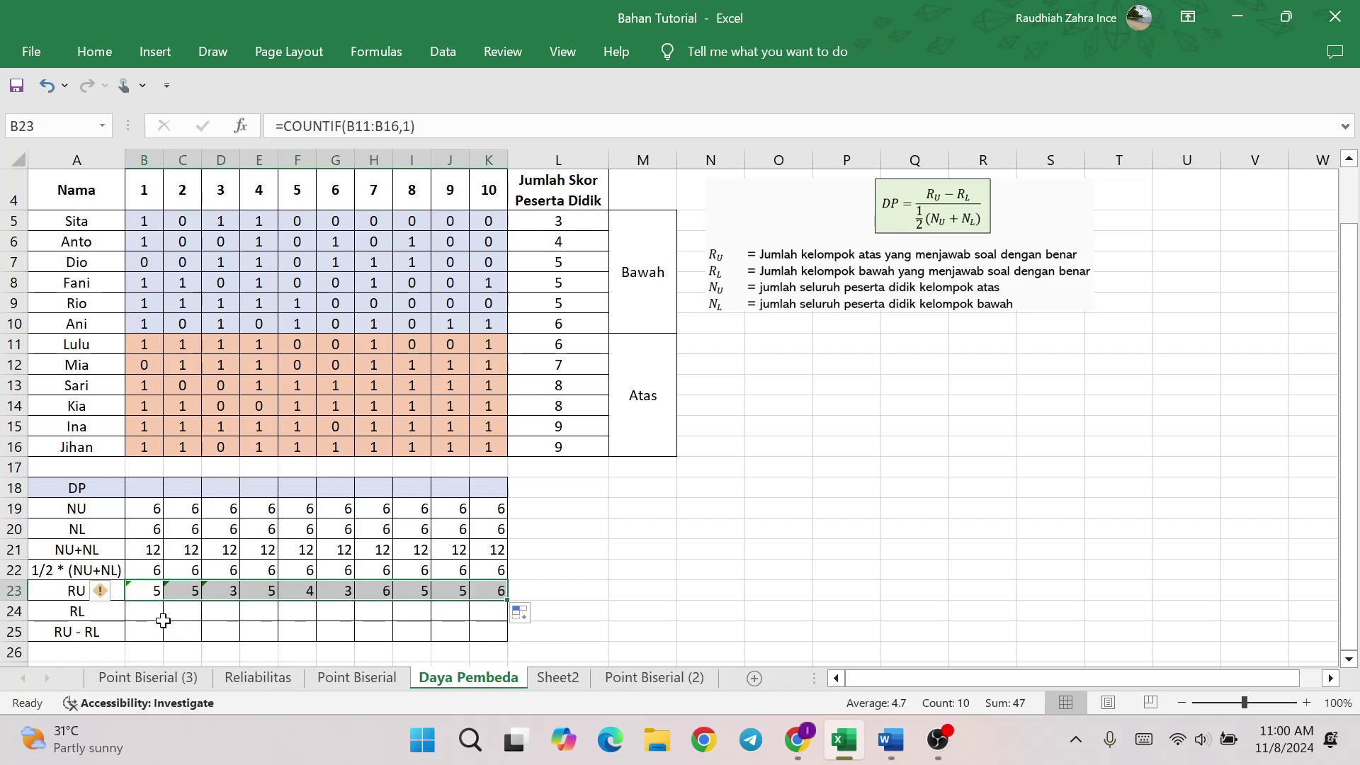
# Step: Calculate RL for item 1 in B24 with =COUNTIF(B5:B10,1) and fill the formula across to K24
pyautogui.click(156, 612)
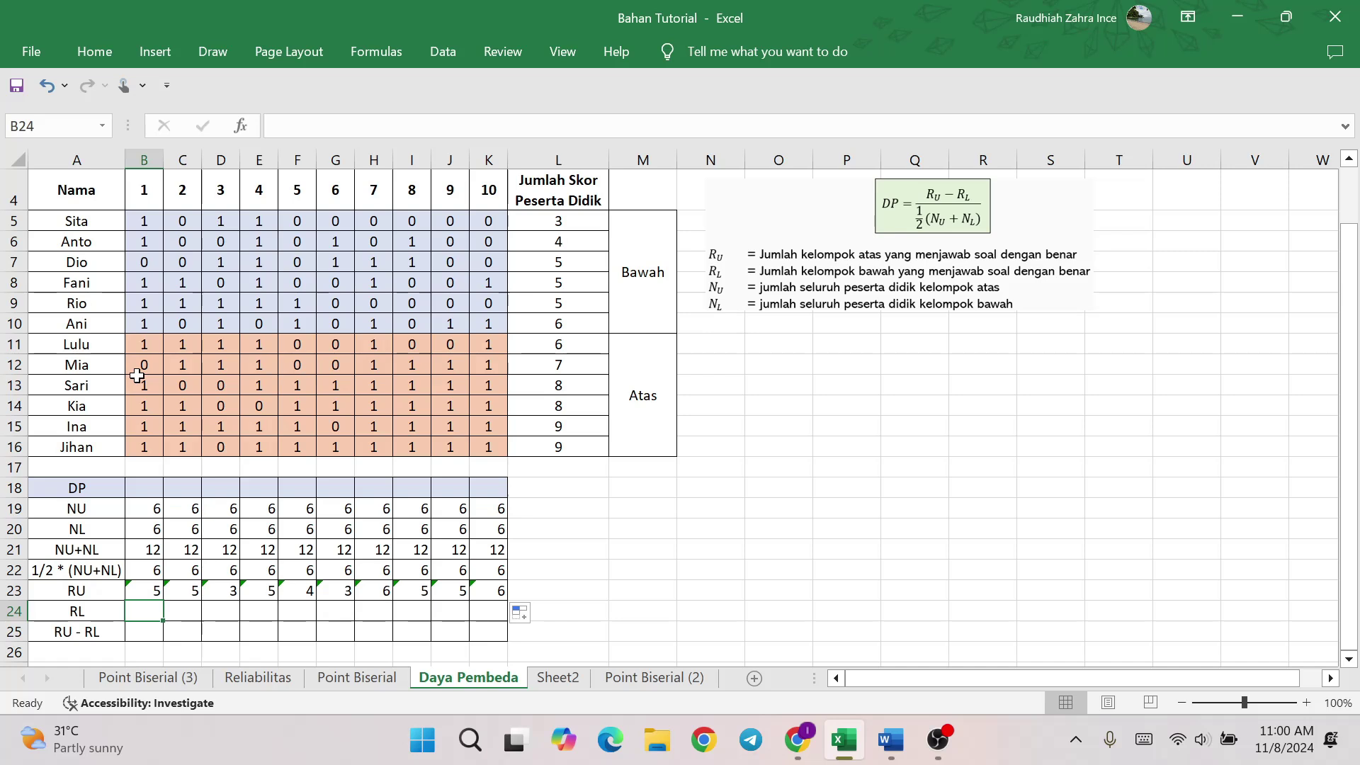
pyautogui.write('=coun')
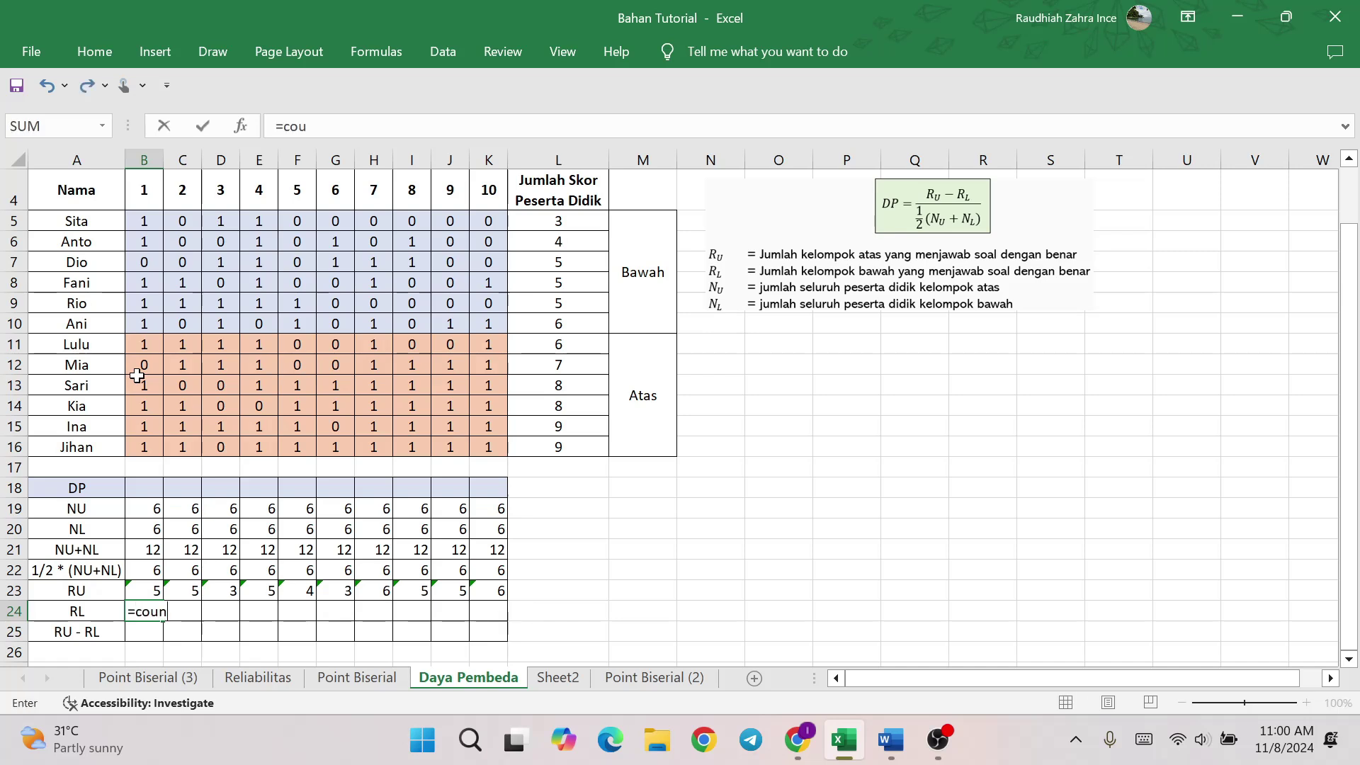
pyautogui.write('tif')
pyautogui.write('(')
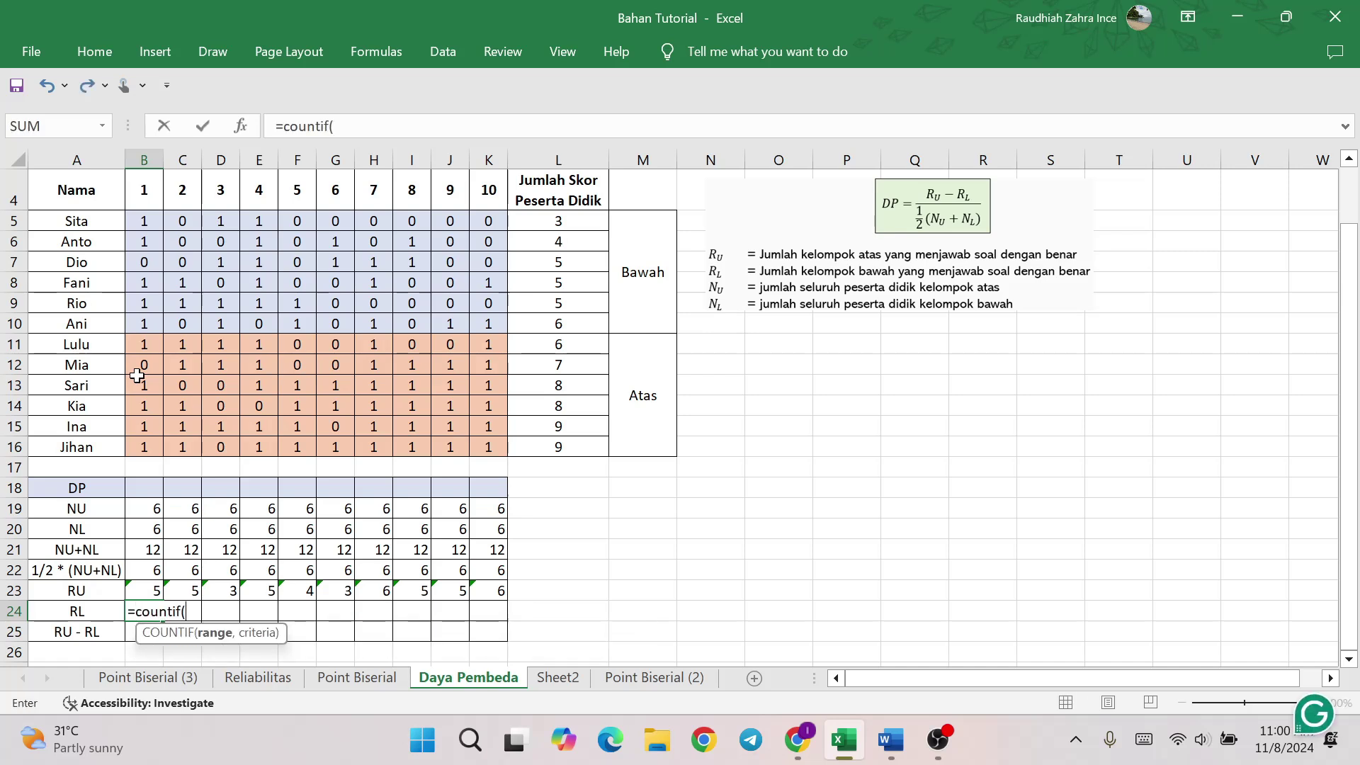
pyautogui.moveTo(138, 220); pyautogui.dragTo(151, 325)
pyautogui.write(',')
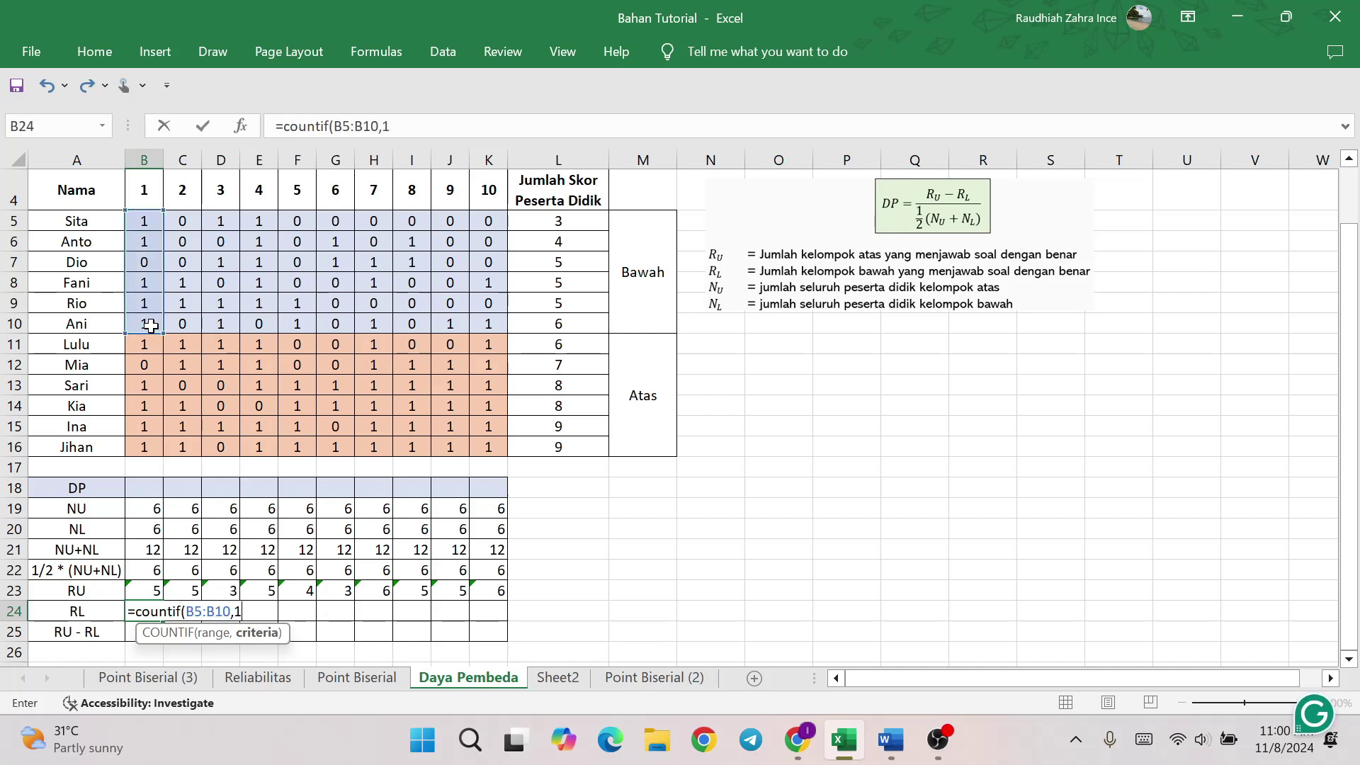
pyautogui.write('1)')
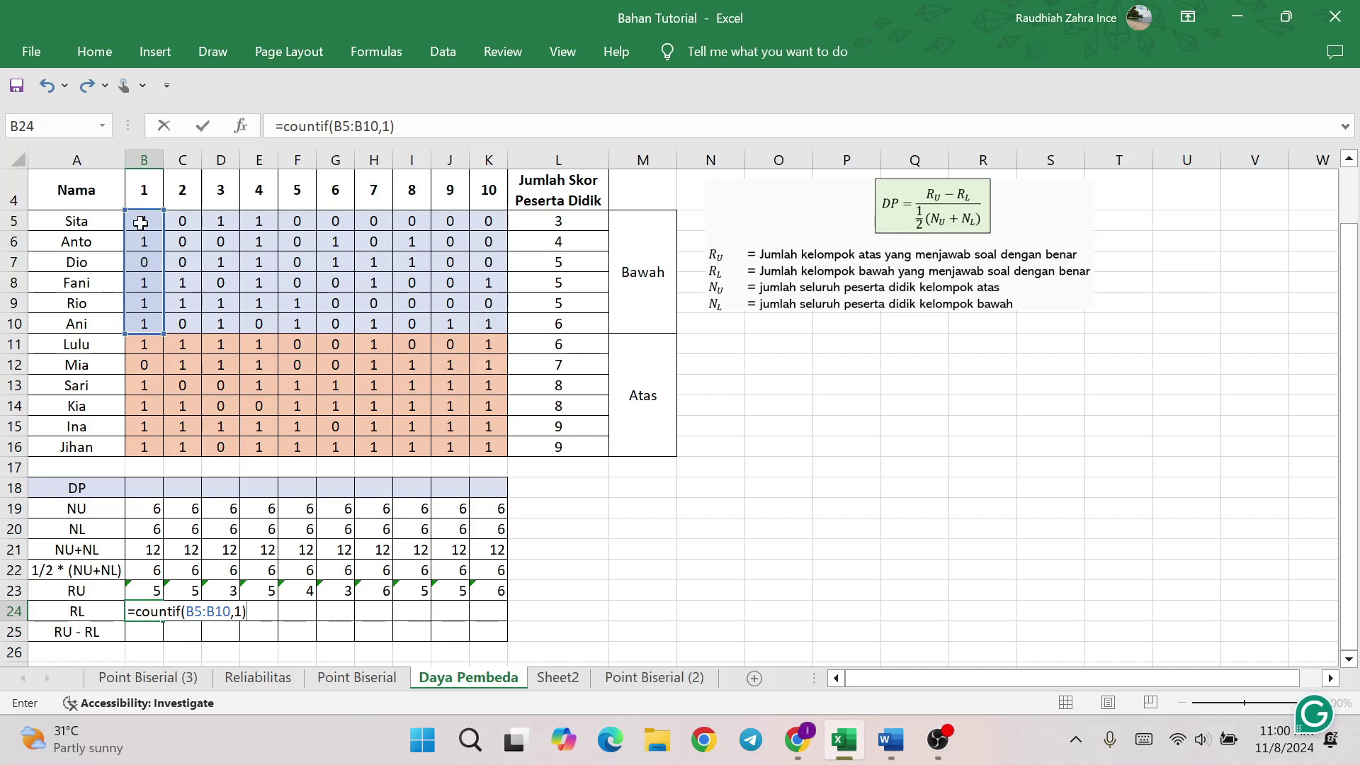
pyautogui.press('Return')
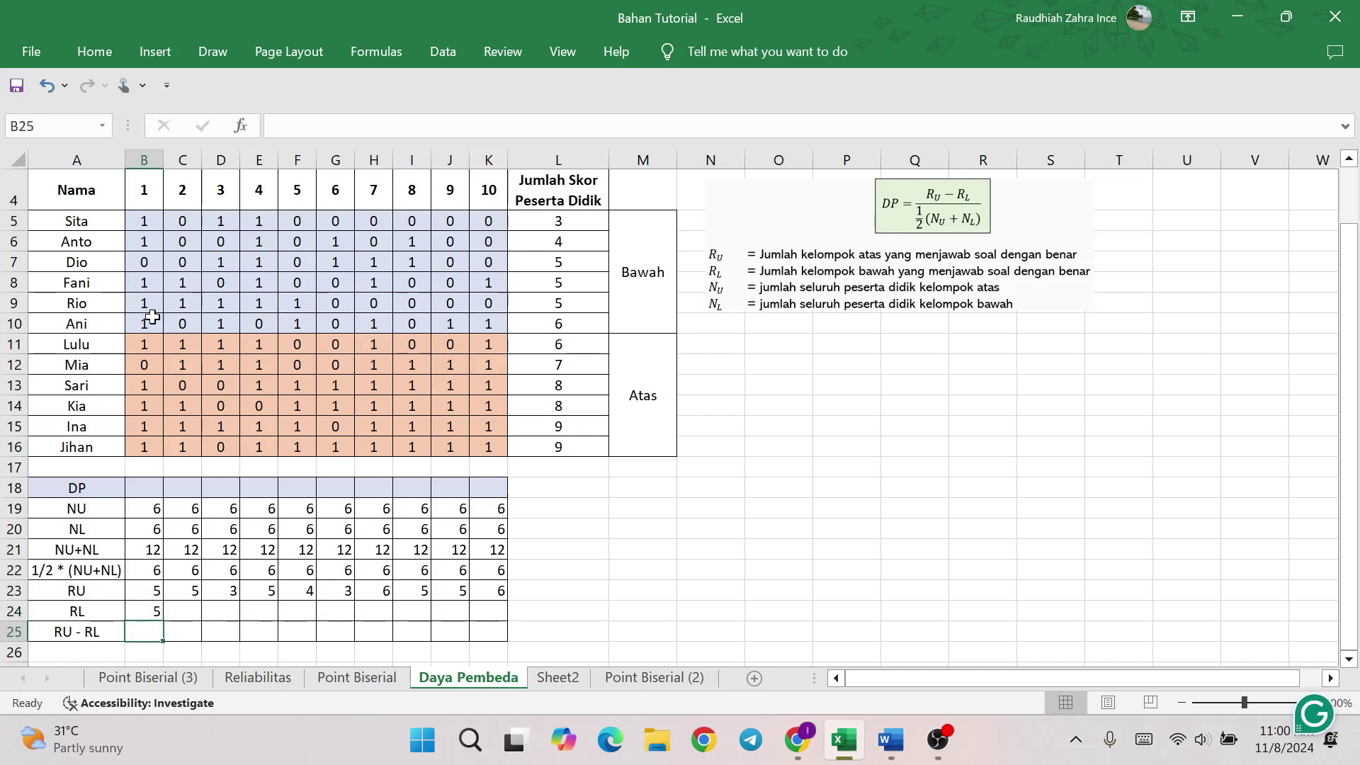
pyautogui.click(155, 616)
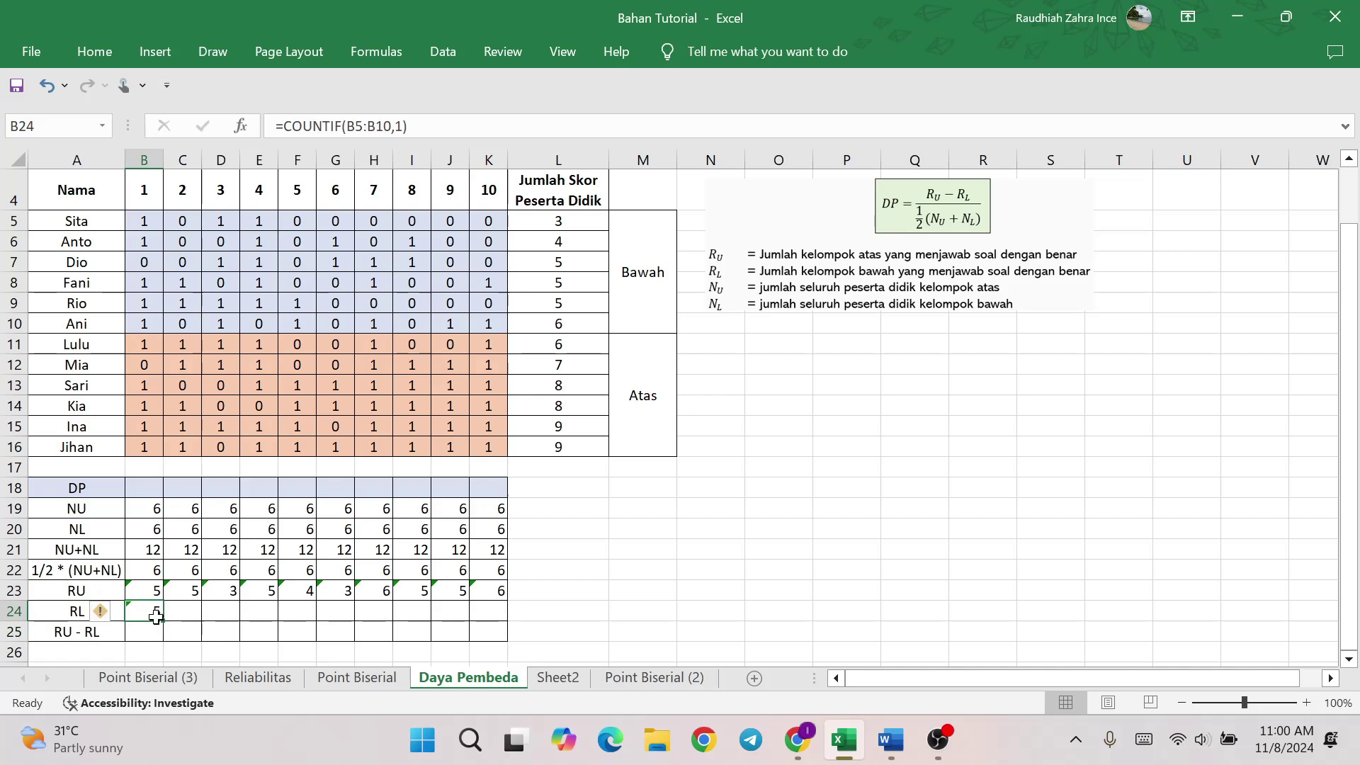
pyautogui.moveTo(167, 620); pyautogui.dragTo(507, 604)
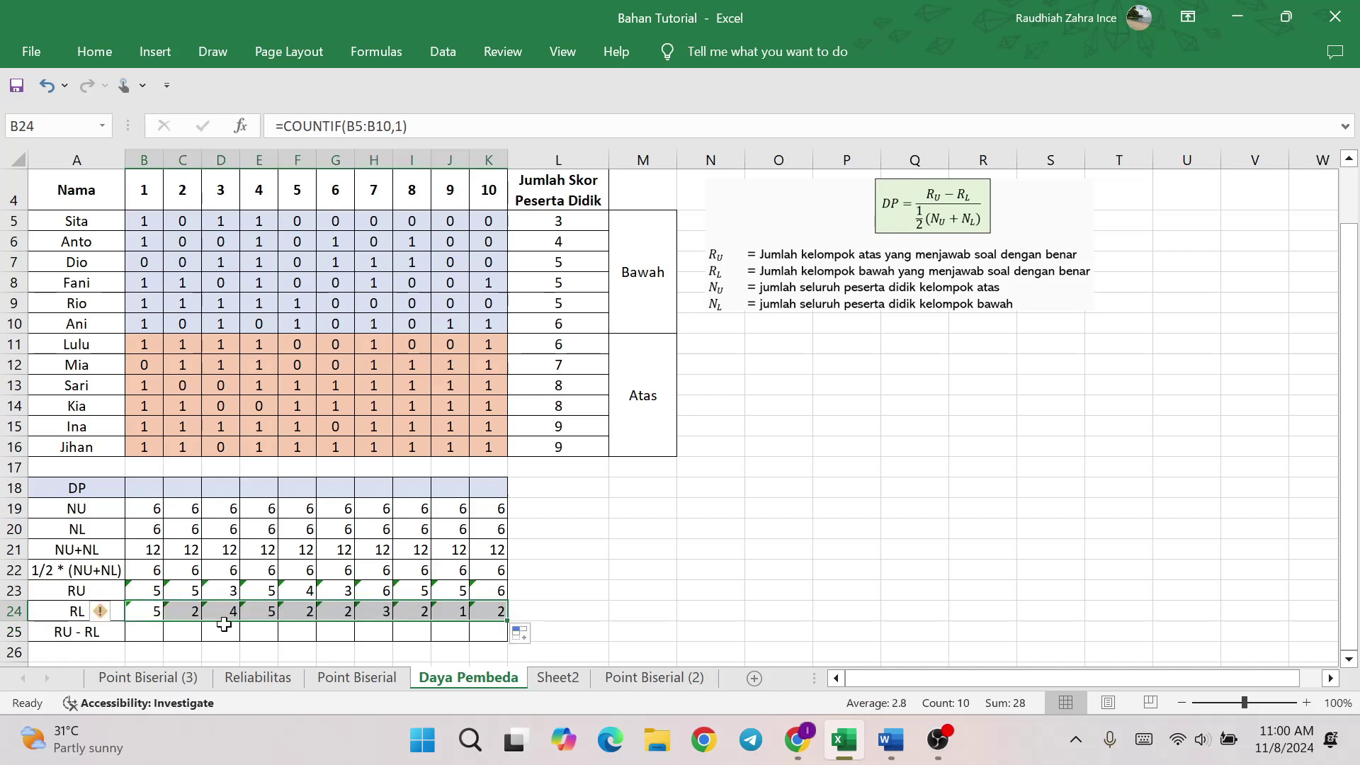
# Step: Calculate RU - RL for item 1 in B25 with =B23-B24 and fill the formula across to K25
pyautogui.click(143, 632)
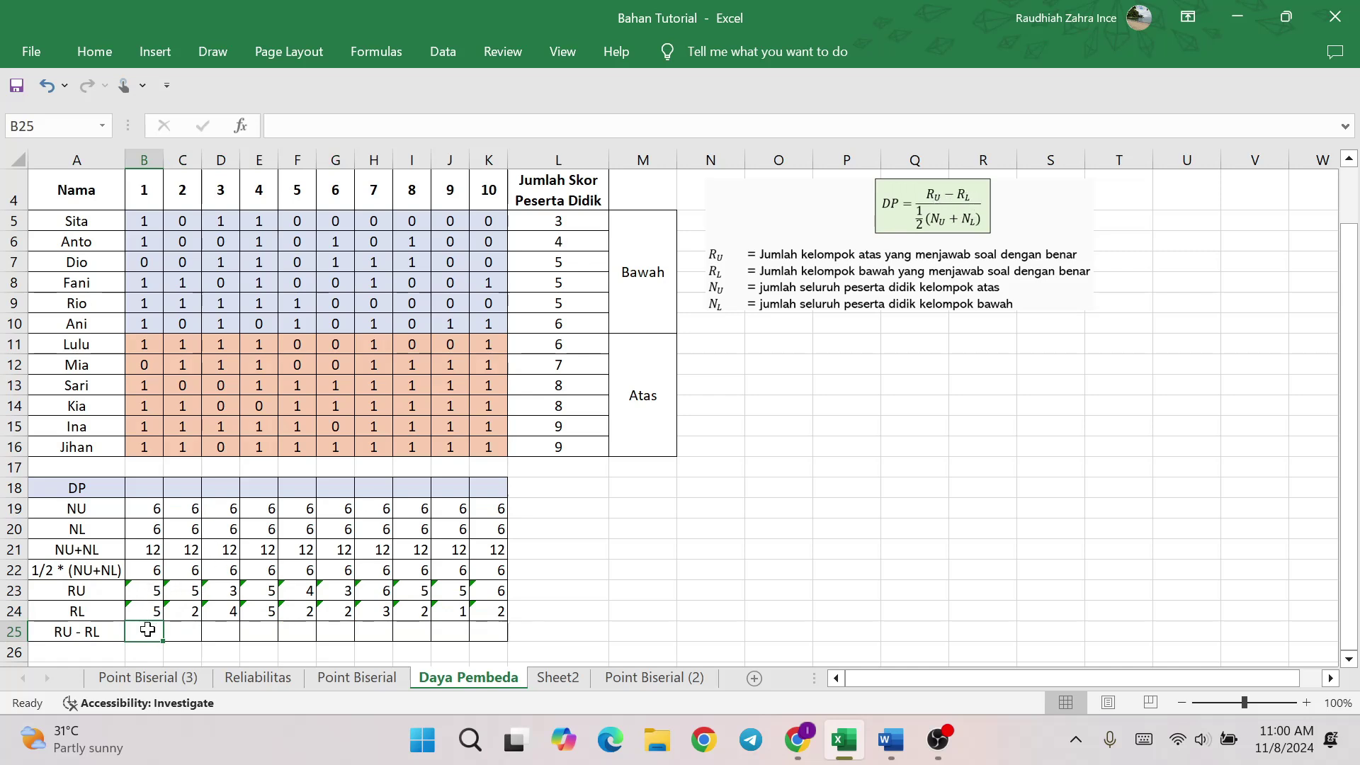
pyautogui.write('=')
pyautogui.click(149, 592)
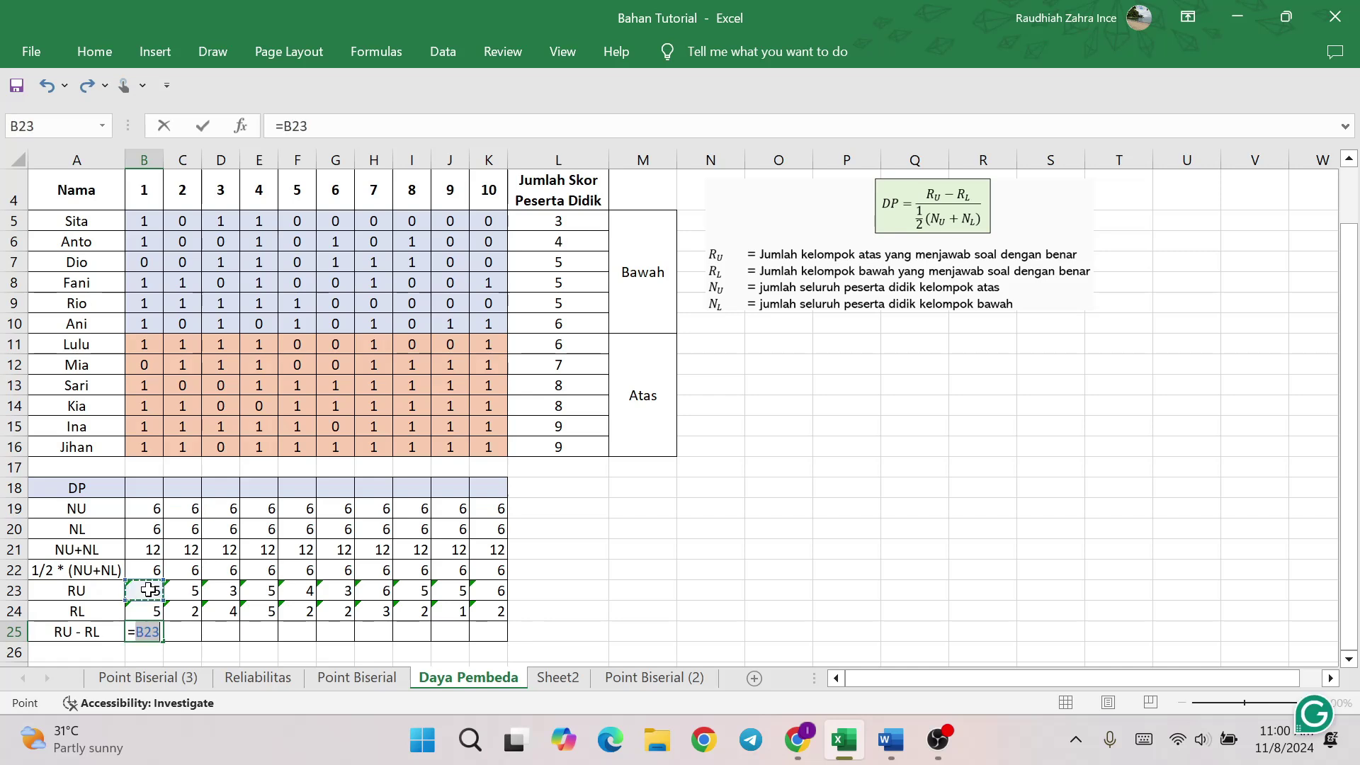
pyautogui.write('-')
pyautogui.click(154, 614)
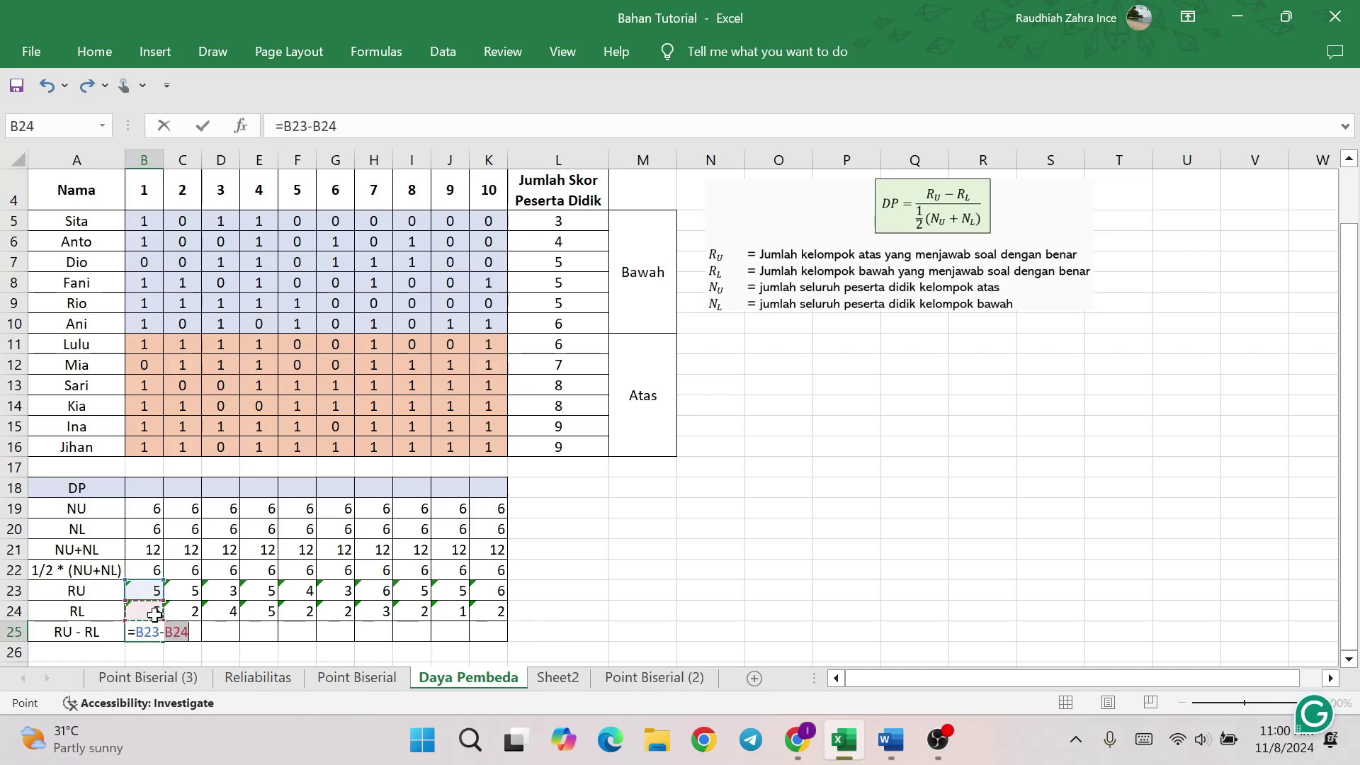
pyautogui.press('Return')
pyautogui.click(154, 632)
pyautogui.moveTo(163, 640); pyautogui.dragTo(499, 626)
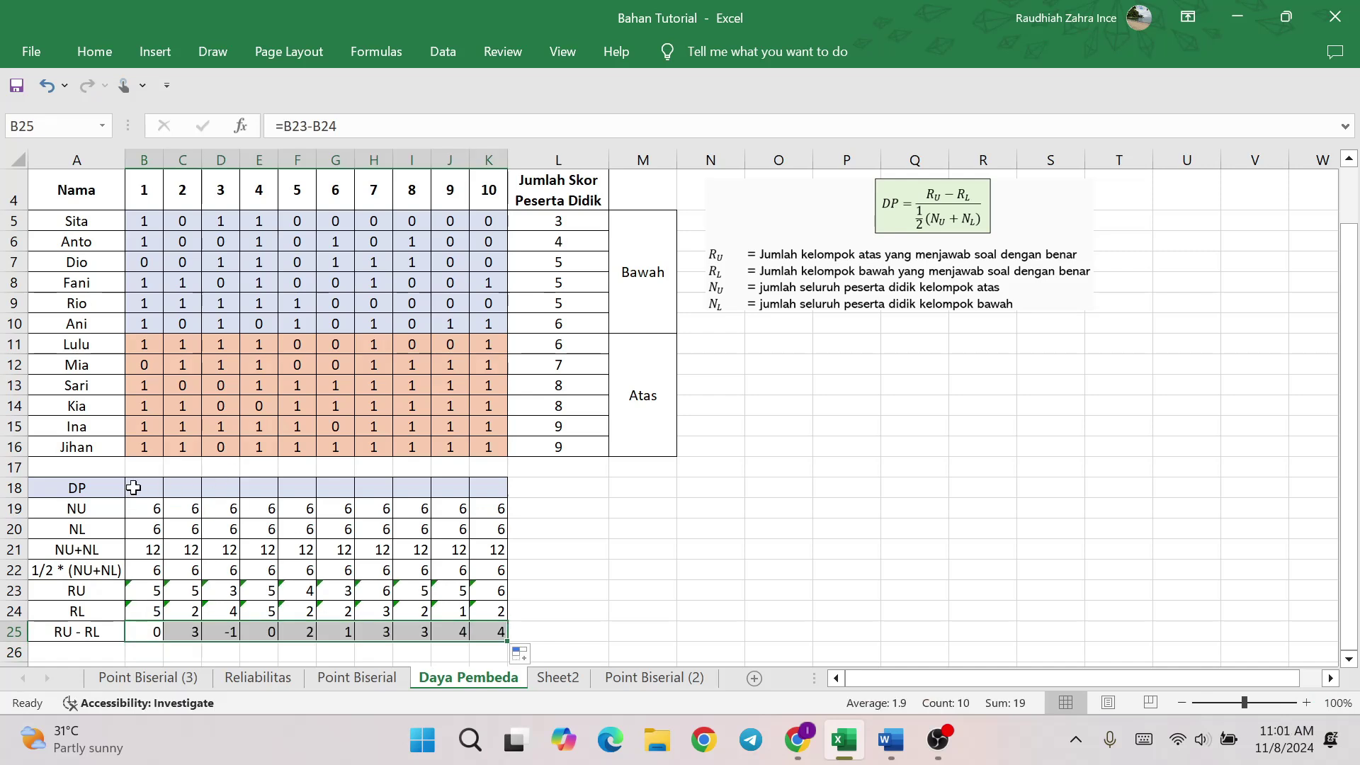
# Step: Calculate the DP of item 1 in B18 with =B25/B22 and fill the formula across to K18
pyautogui.click(133, 488)
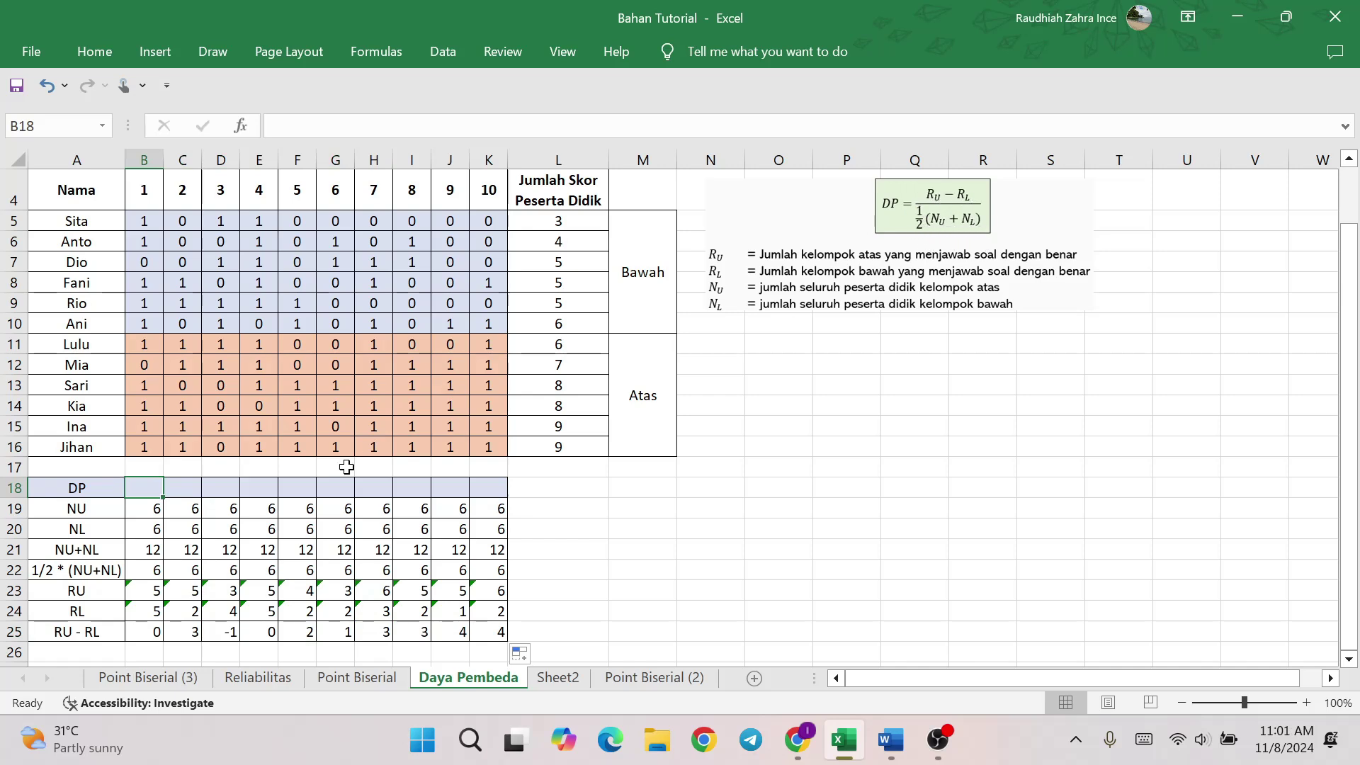
pyautogui.write('=')
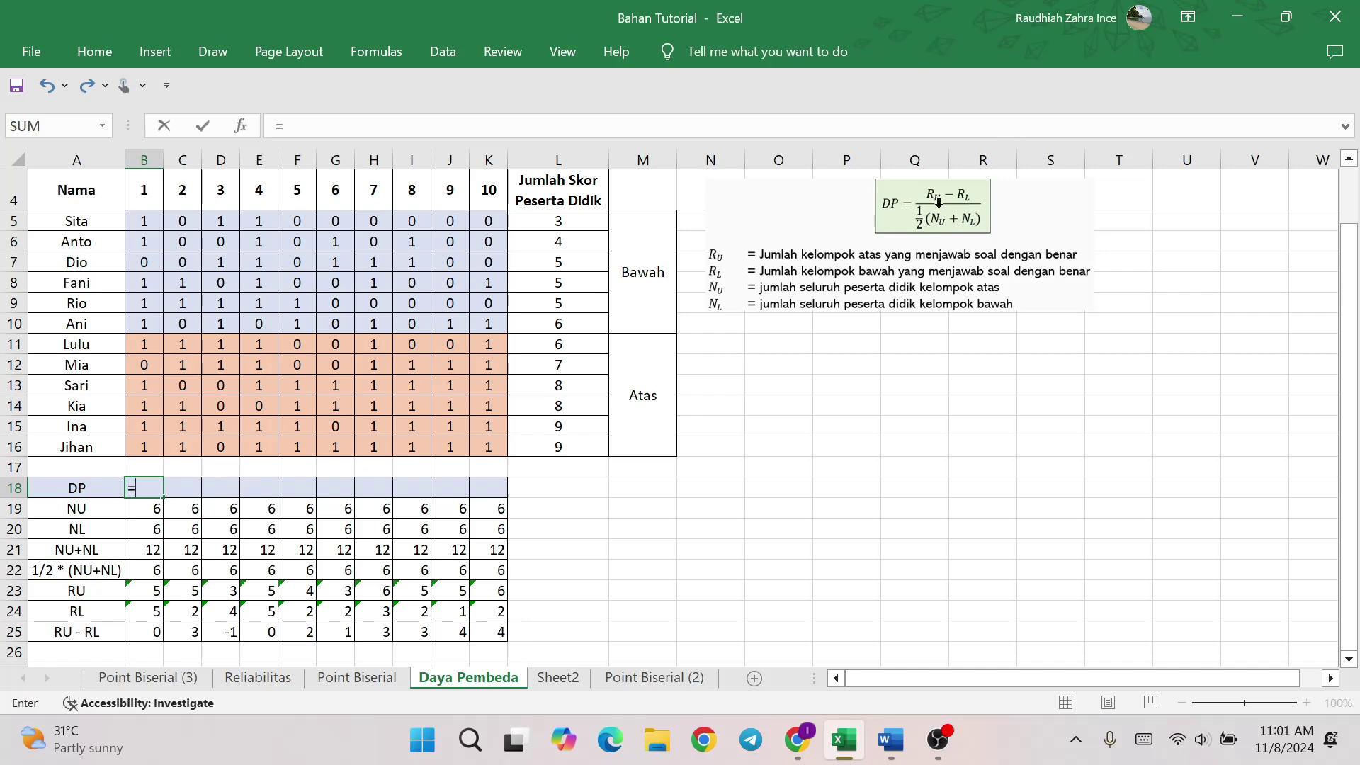
pyautogui.click(154, 633)
pyautogui.write('/')
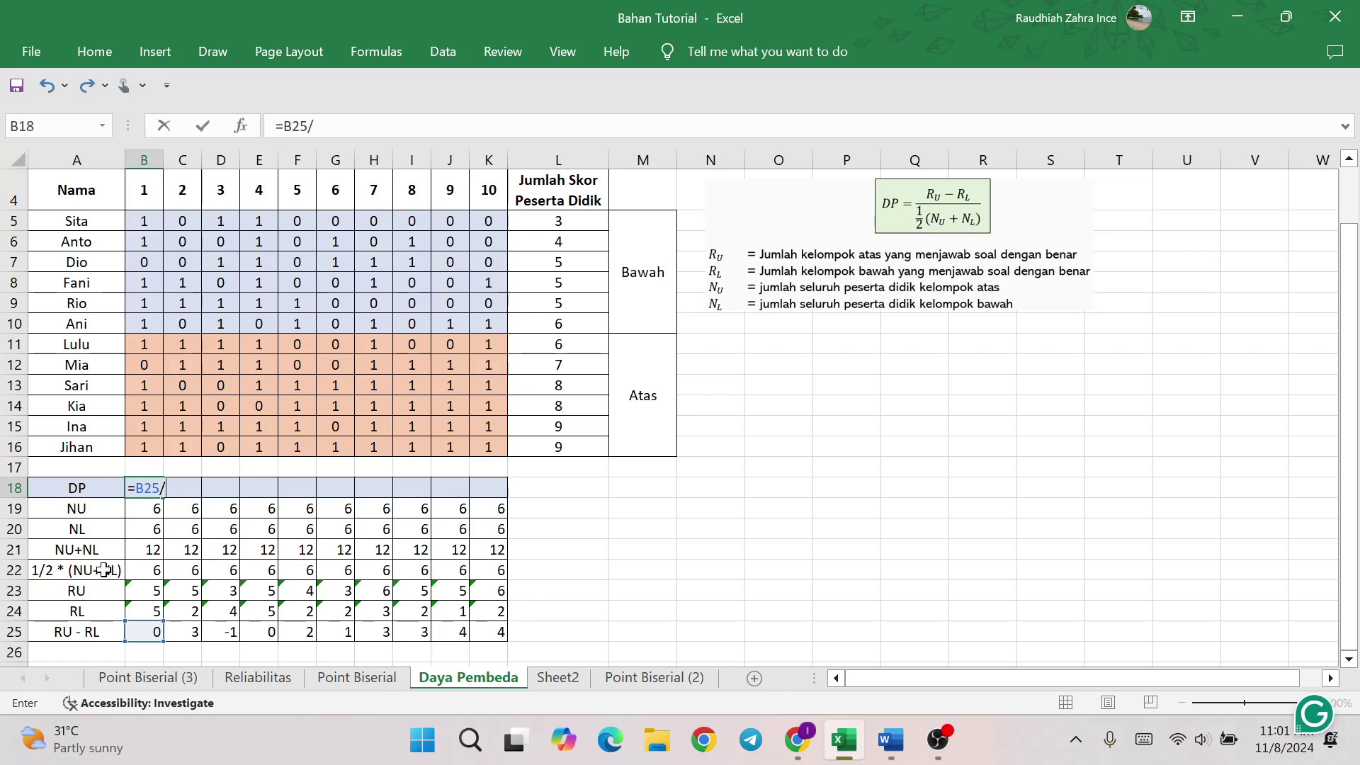
pyautogui.click(139, 571)
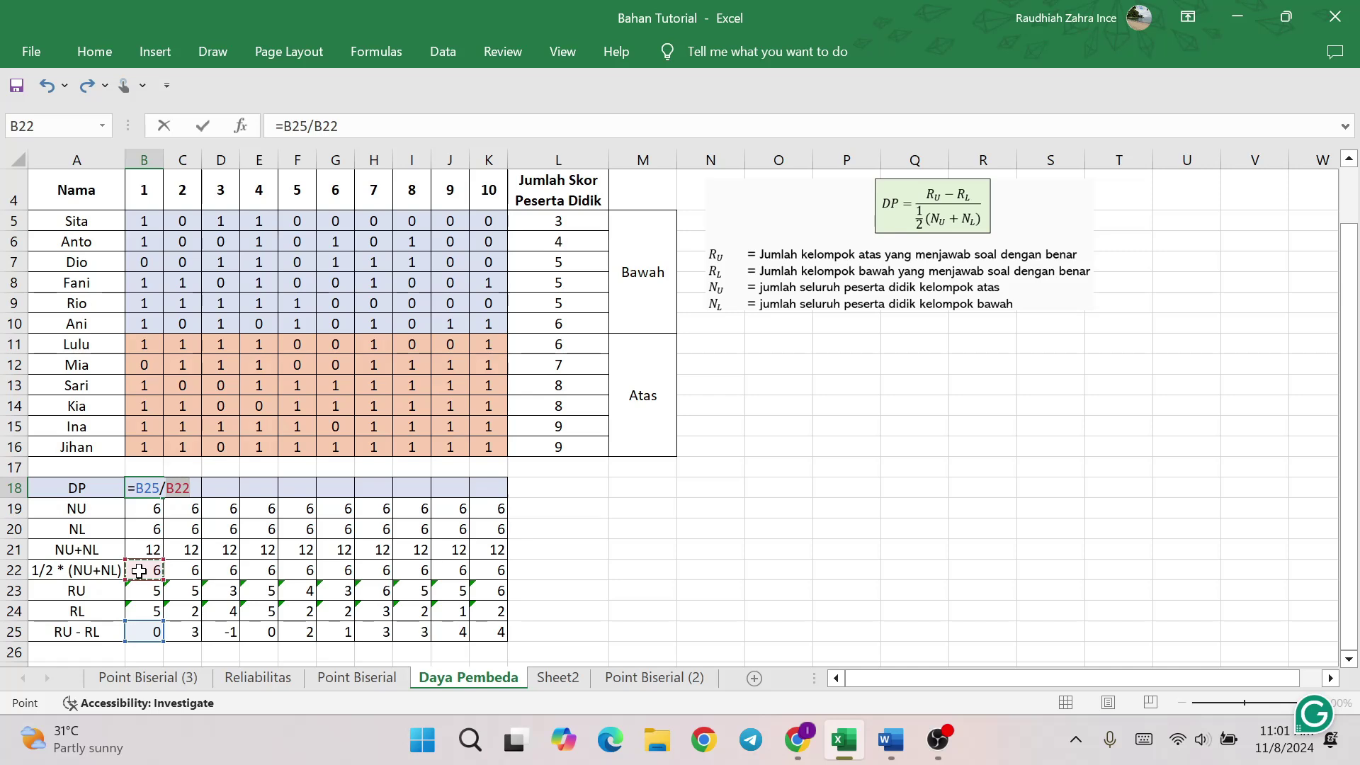
pyautogui.press('Return')
pyautogui.click(150, 487)
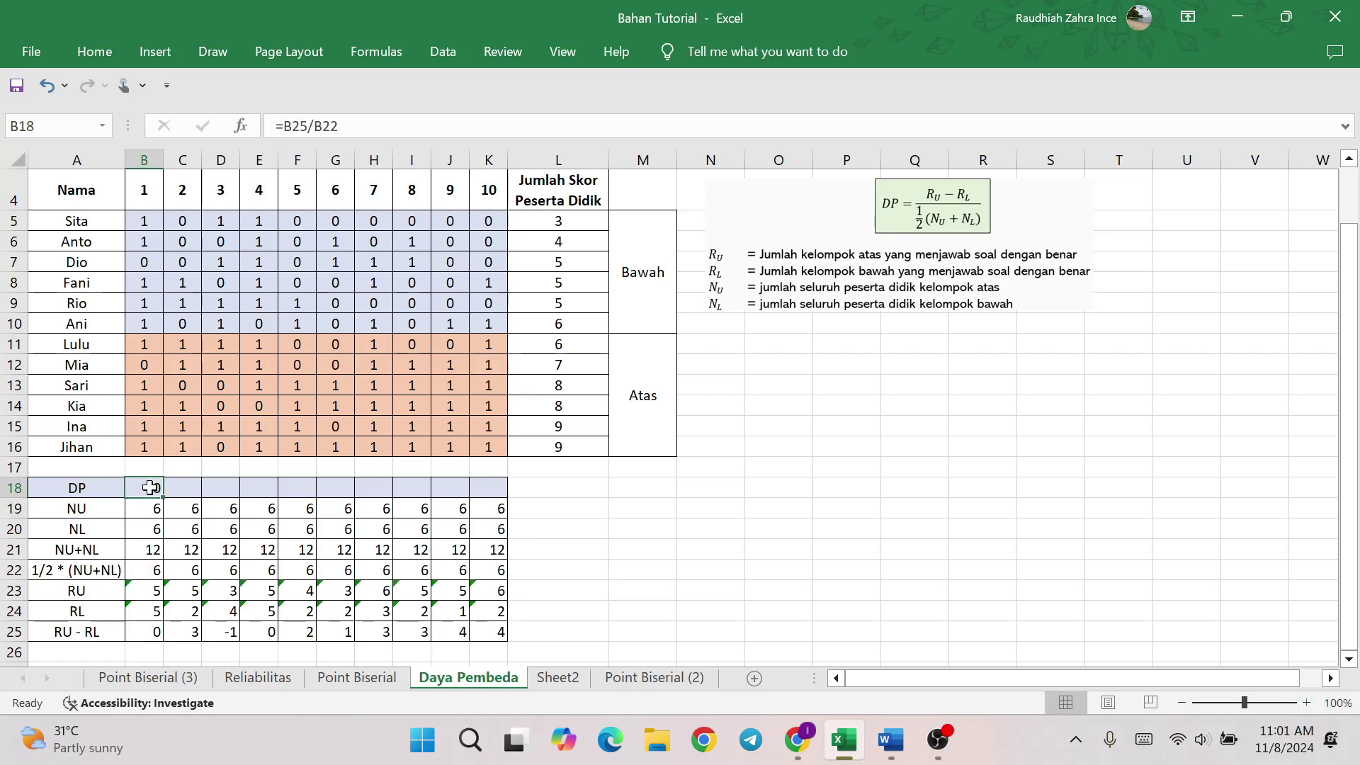
pyautogui.moveTo(164, 496); pyautogui.dragTo(503, 494)
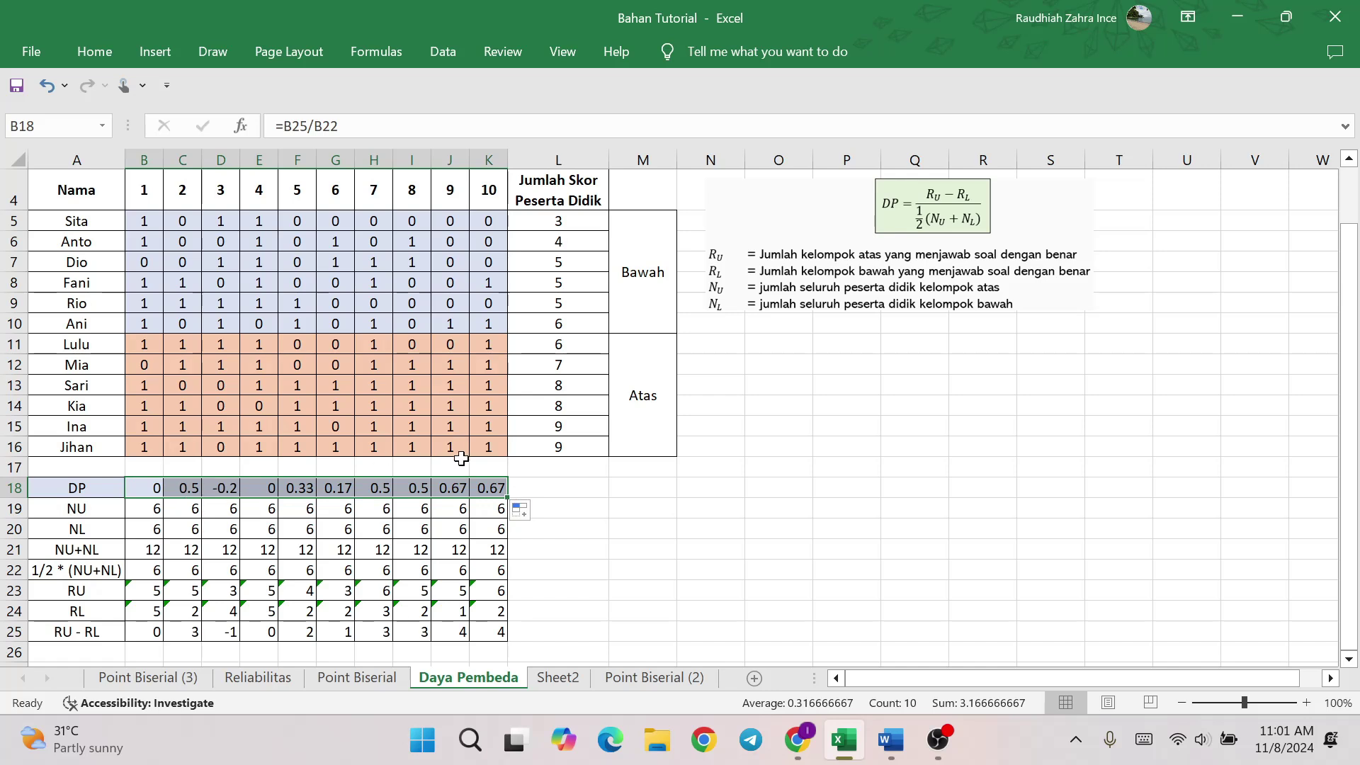
# Step: Switch to the Word guide (PANDUAN PENYUSUNAN SOAL) and capture a screenshot of Tabel 6, Interpretasi Daya Pembeda Soal
pyautogui.moveTo(890, 741)
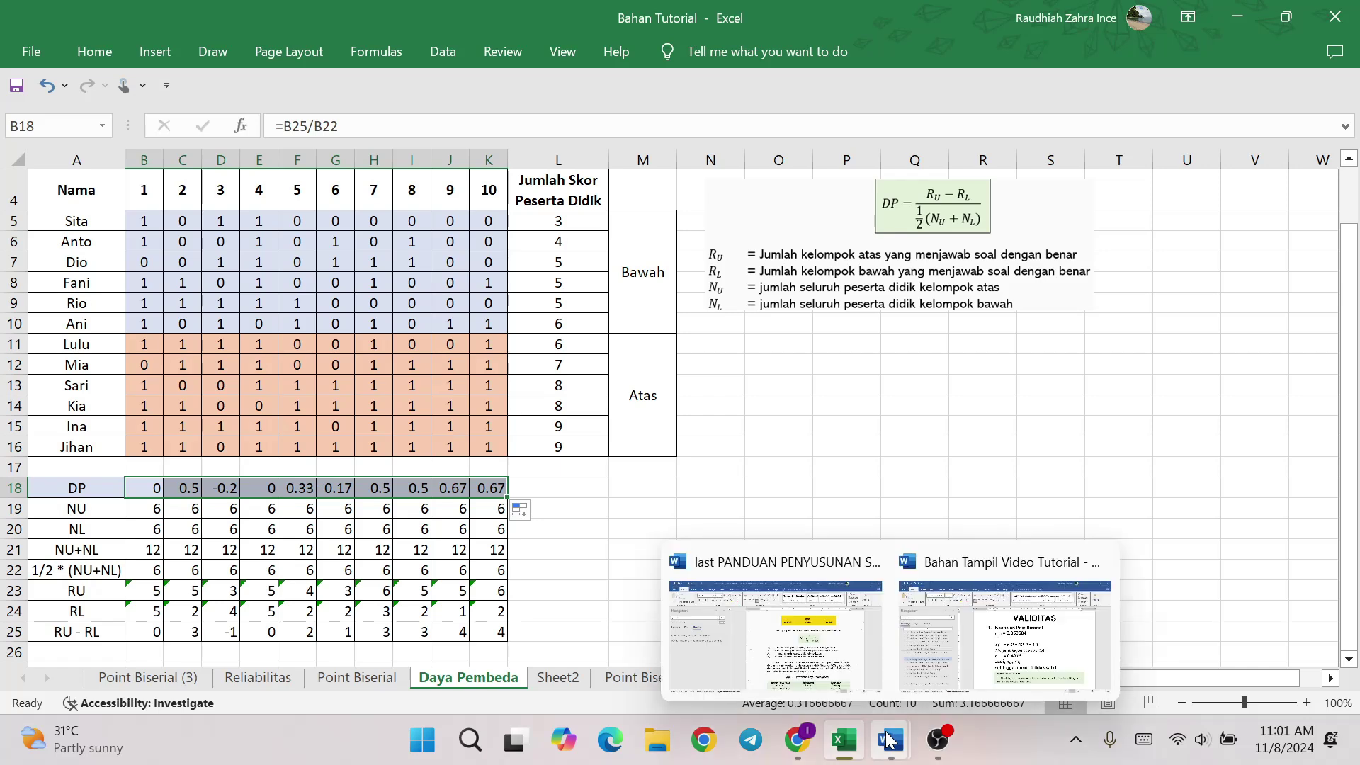
pyautogui.click(751, 652)
pyautogui.scroll(-2, 699, 471)
pyautogui.moveTo(699, 472); pyautogui.dragTo(1162, 608)
pyautogui.click(1209, 607)
pyautogui.press('super+shift+s')
pyautogui.moveTo(621, 458); pyautogui.dragTo(1155, 625)
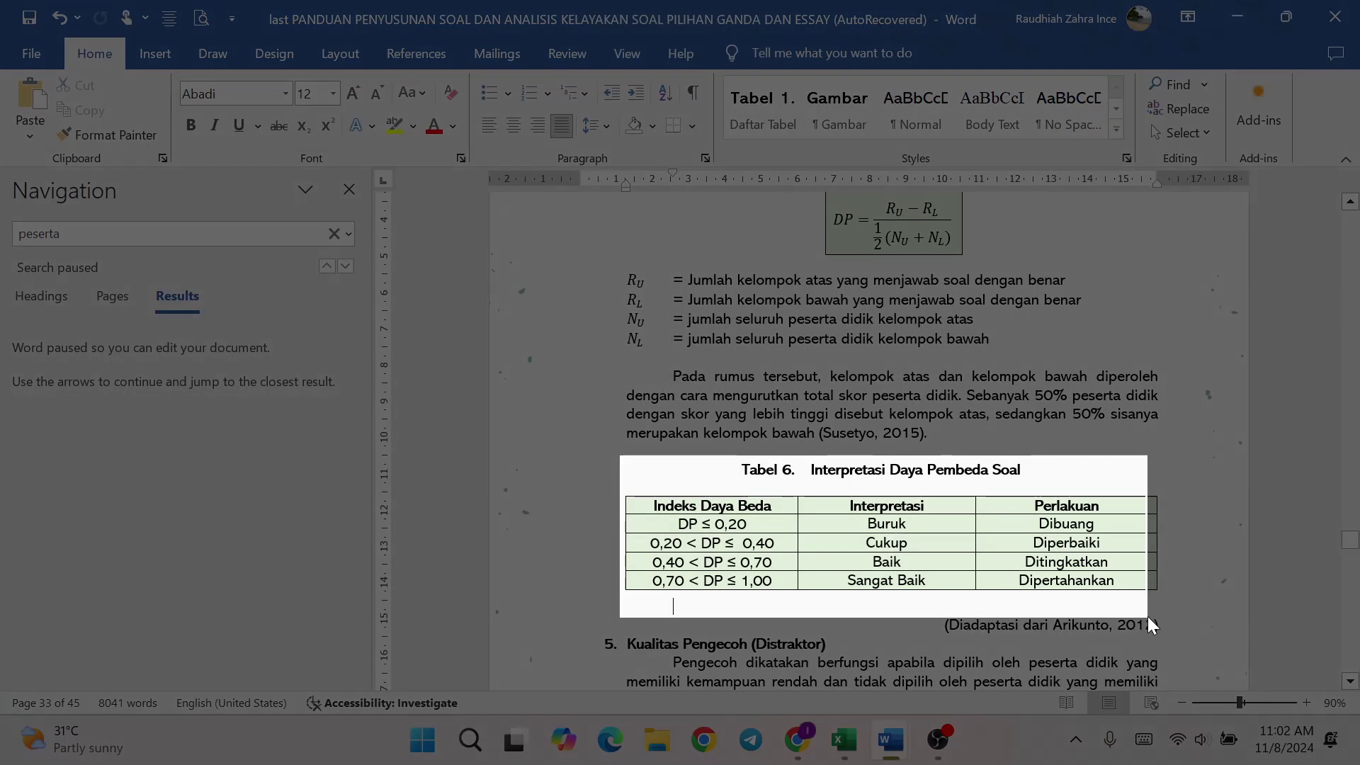
# Step: Switch back to Excel, paste the Tabel 6 image into the Daya Pembeda sheet and place it below the DP formula image
pyautogui.click(844, 740)
pyautogui.hotkey('ctrl', 'v')
pyautogui.moveTo(969, 340); pyautogui.dragTo(787, 415)
pyautogui.moveTo(751, 396); pyautogui.dragTo(1052, 496)
pyautogui.moveTo(1307, 508); pyautogui.dragTo(931, 599)
# Step: Capture the yellow -1,00 to 1,00 scale from the Word guide and paste it below the Tabel 6 image in Excel
pyautogui.click(751, 652)
pyautogui.scroll(3, 950, 440)
pyautogui.press('super+shift+s')
pyautogui.click(844, 740)
pyautogui.hotkey('ctrl', 'v')
pyautogui.click(645, 566)
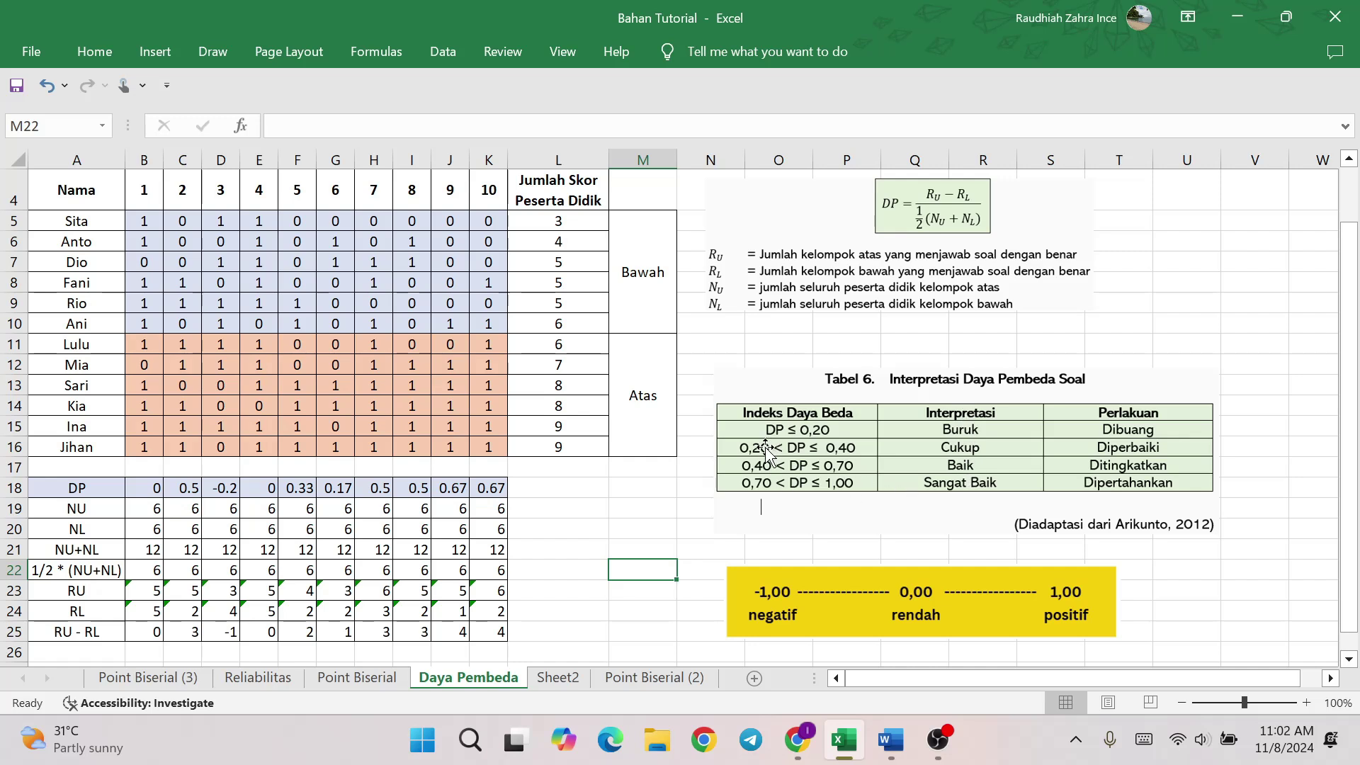
# Step: Compare item 1's DP with the interpretation table and enter its category Buruk in B17
pyautogui.click(146, 471)
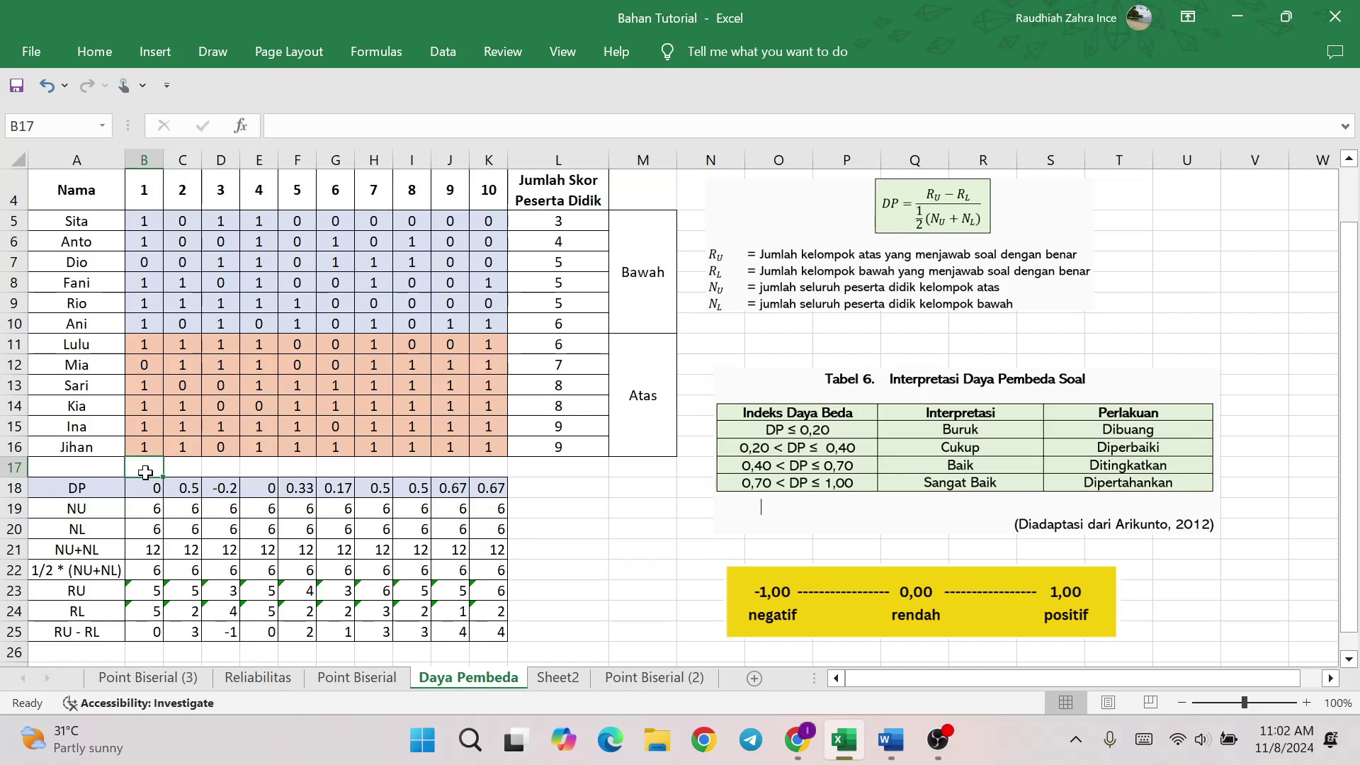
pyautogui.click(145, 489)
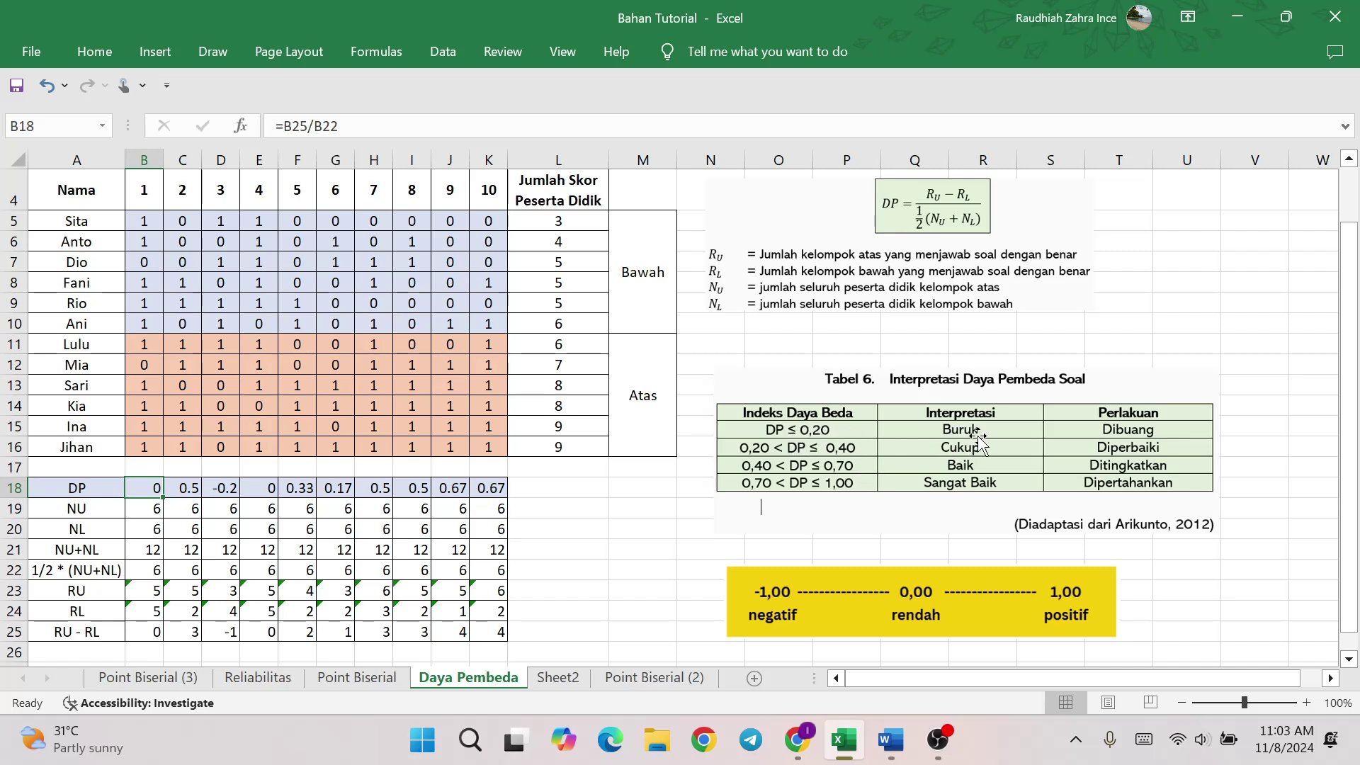
pyautogui.click(559, 488)
pyautogui.click(152, 464)
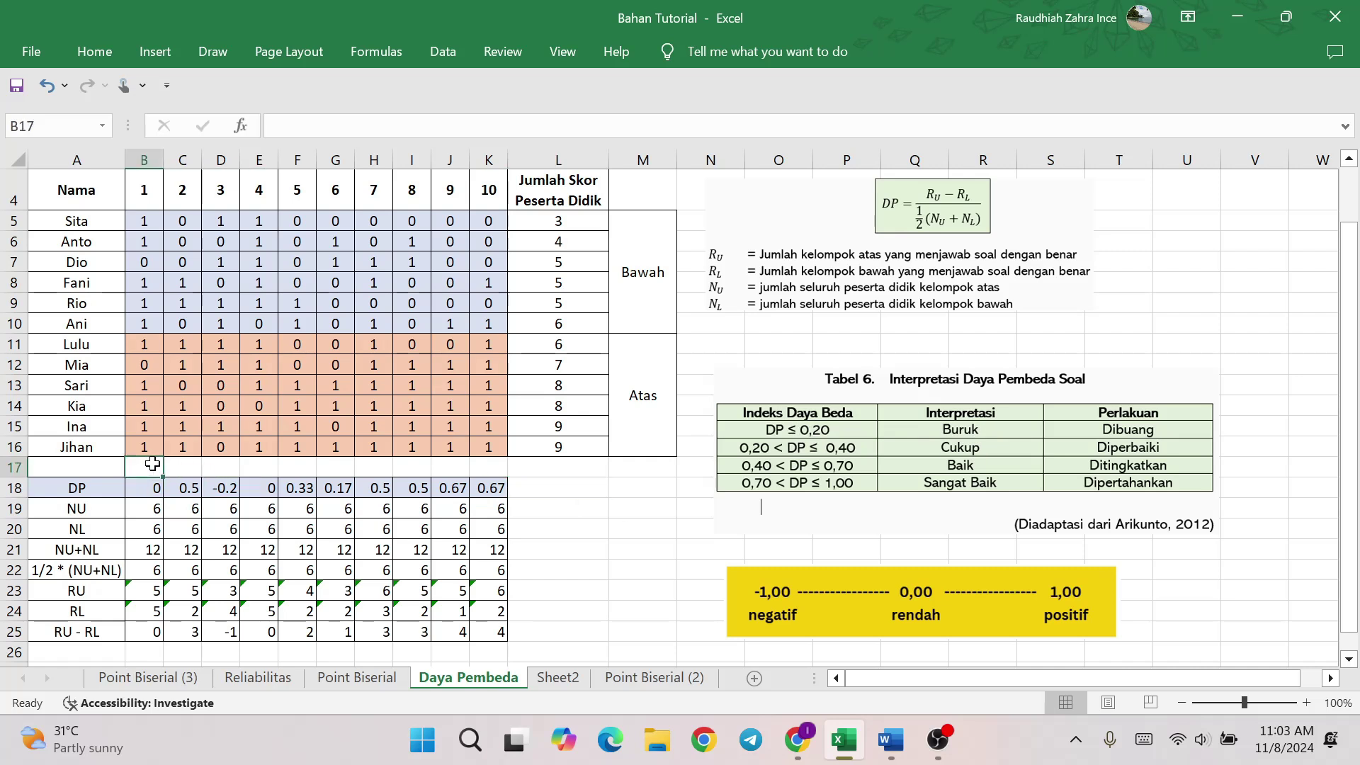
pyautogui.write('Buruk')
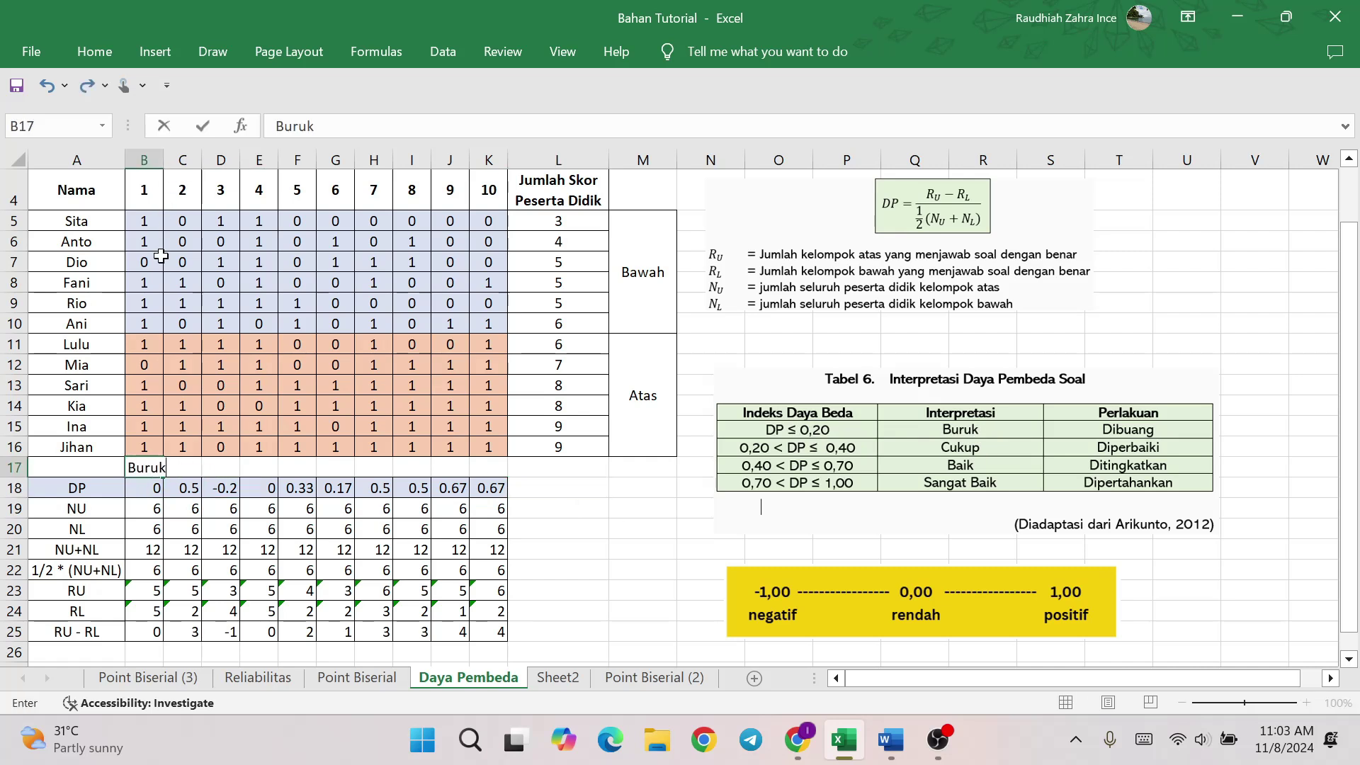
pyautogui.press('Return')
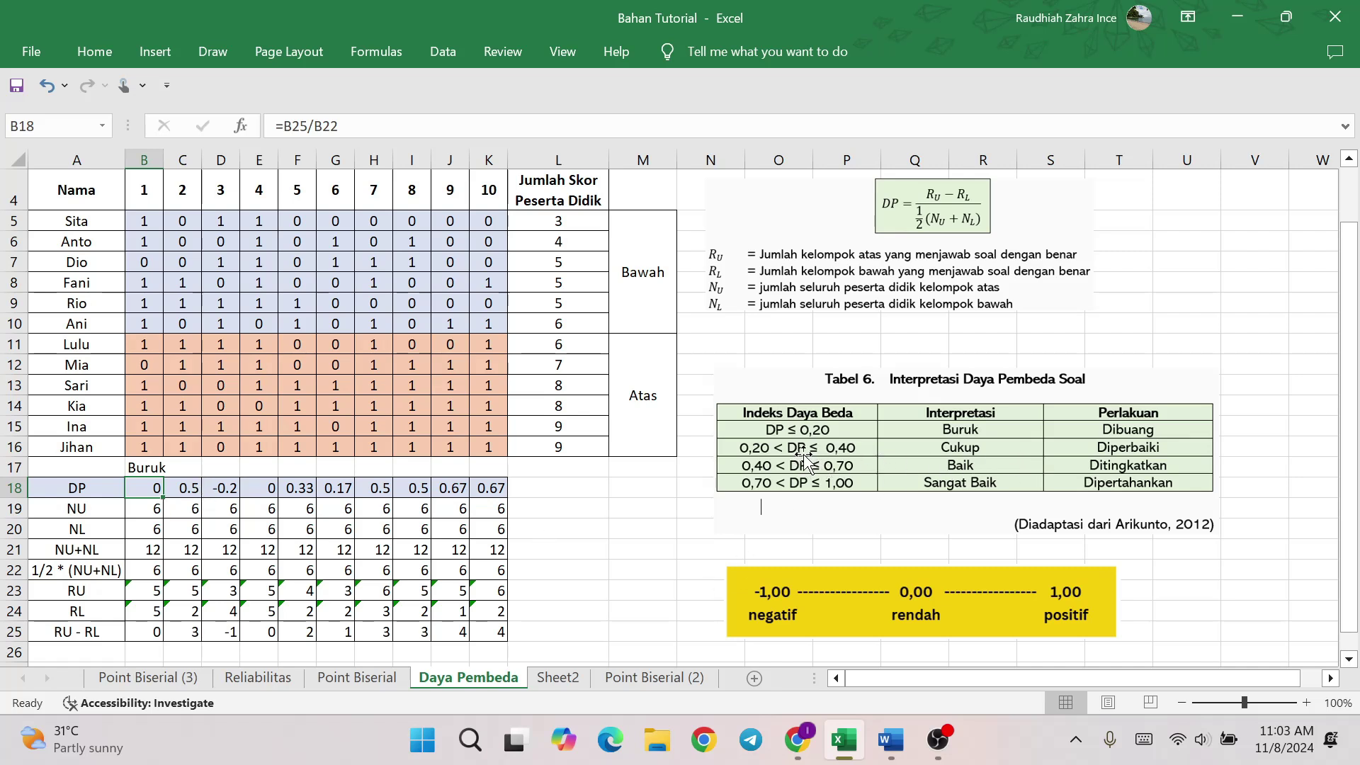
# Step: Enter the interpretation Baik for item 2 in C17 and Buruk for item 3 in D17
pyautogui.click(183, 466)
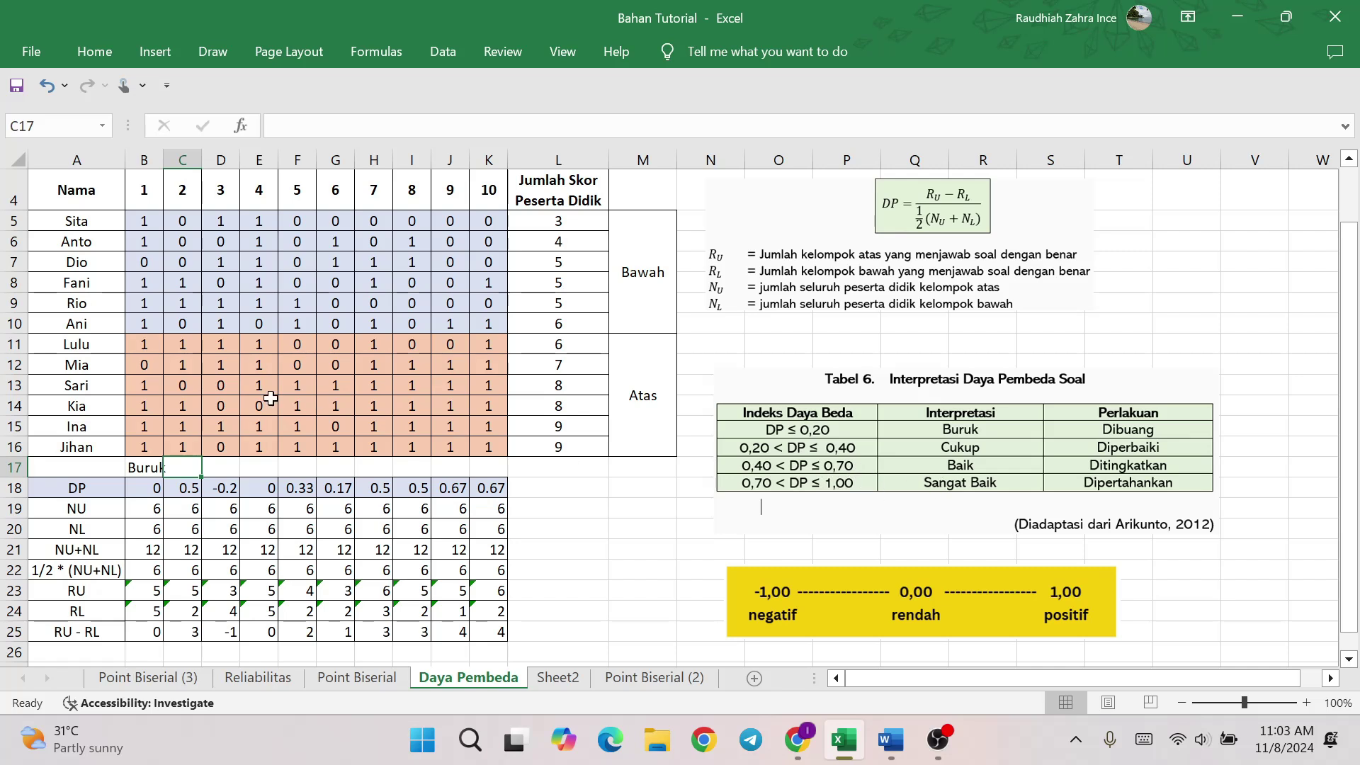
pyautogui.write('Baik')
pyautogui.press('Return')
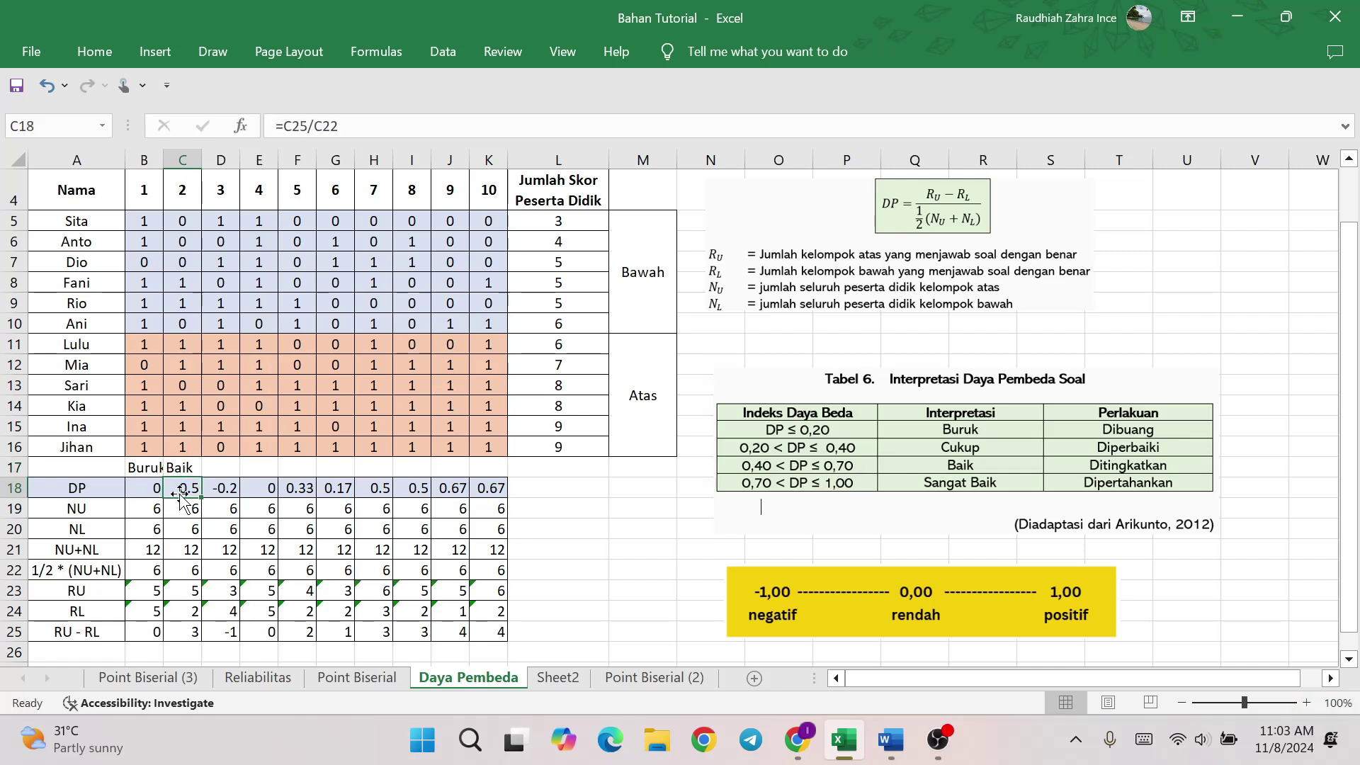
pyautogui.click(213, 489)
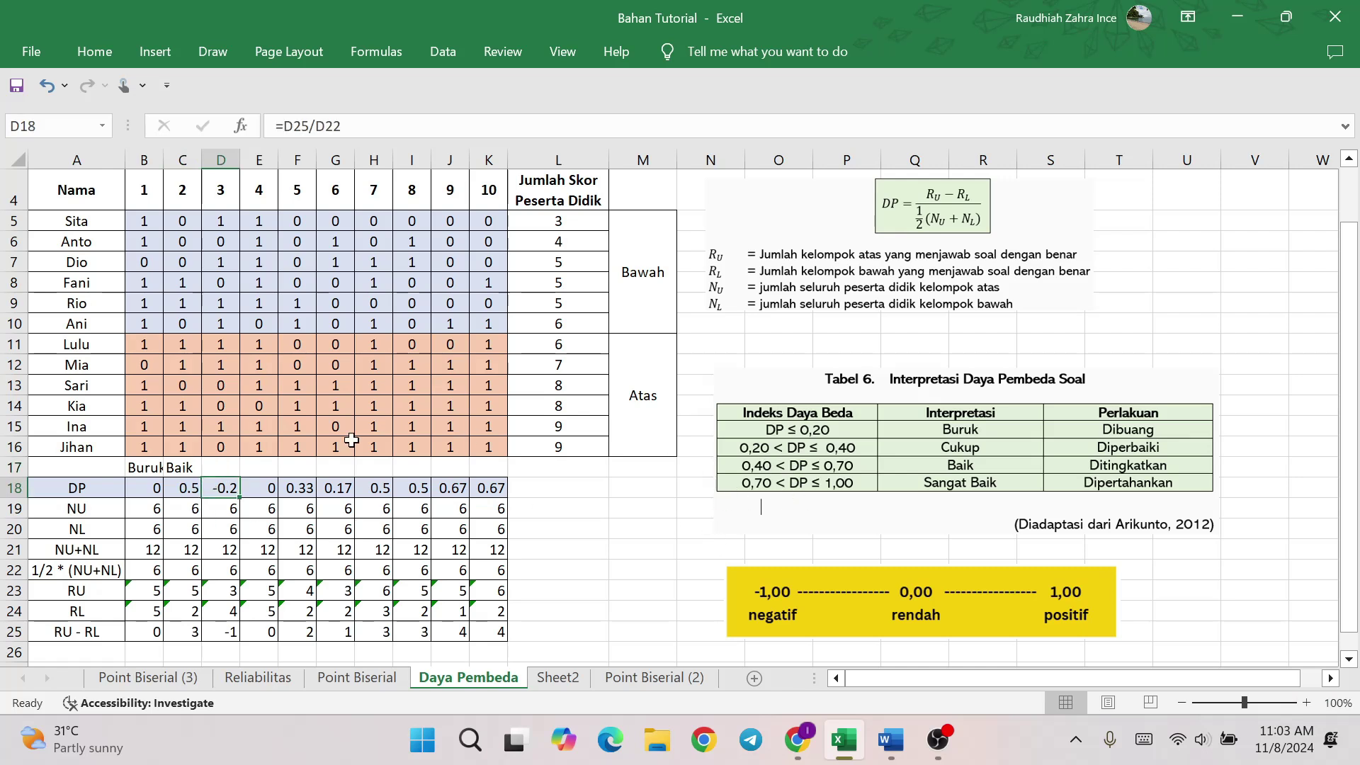
pyautogui.click(231, 470)
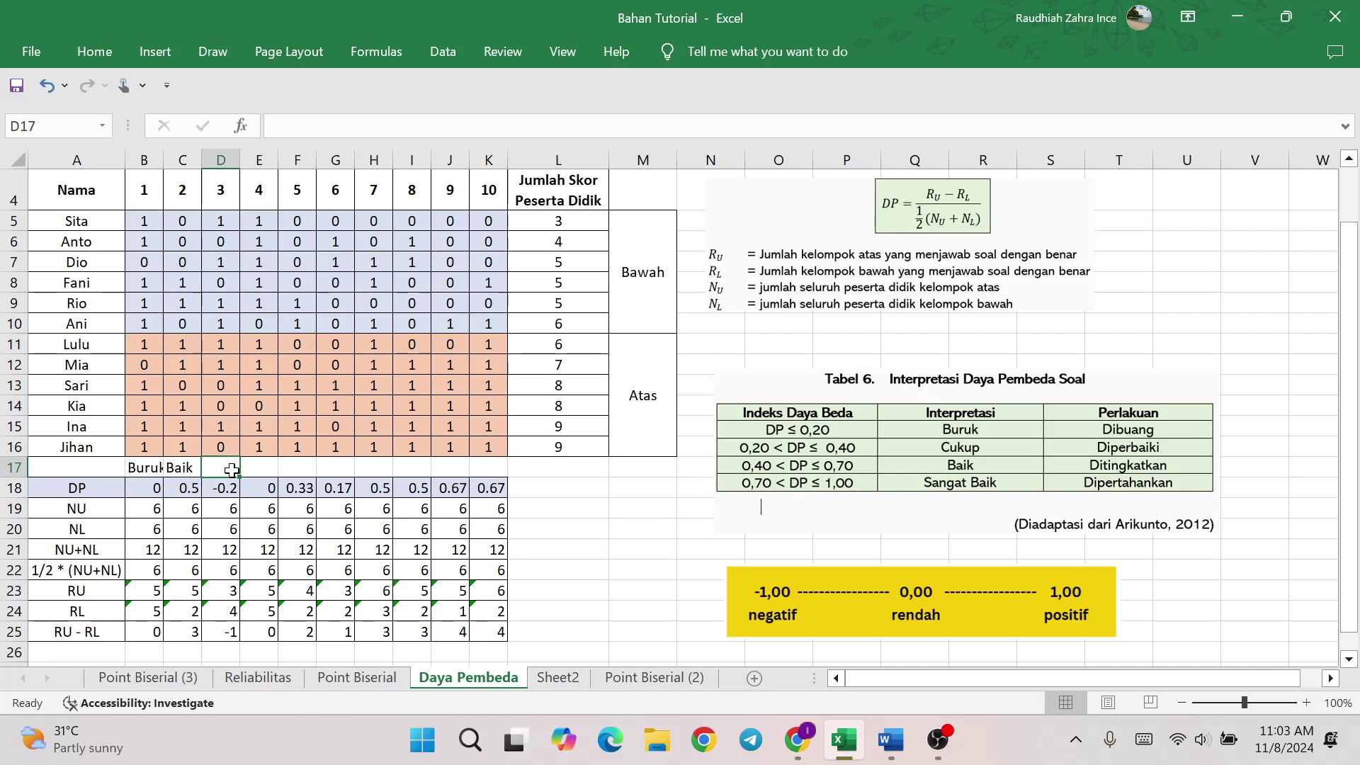
pyautogui.write('Buruk')
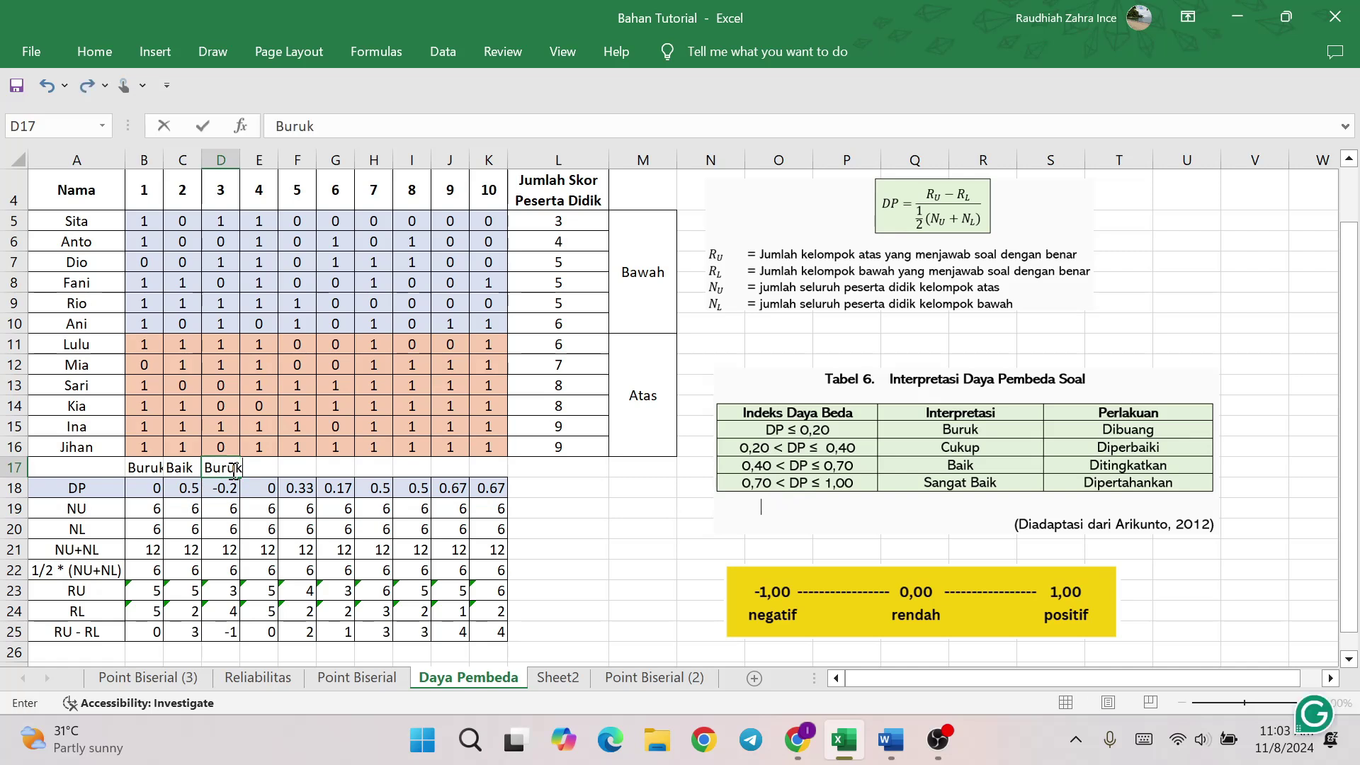
pyautogui.press('Return')
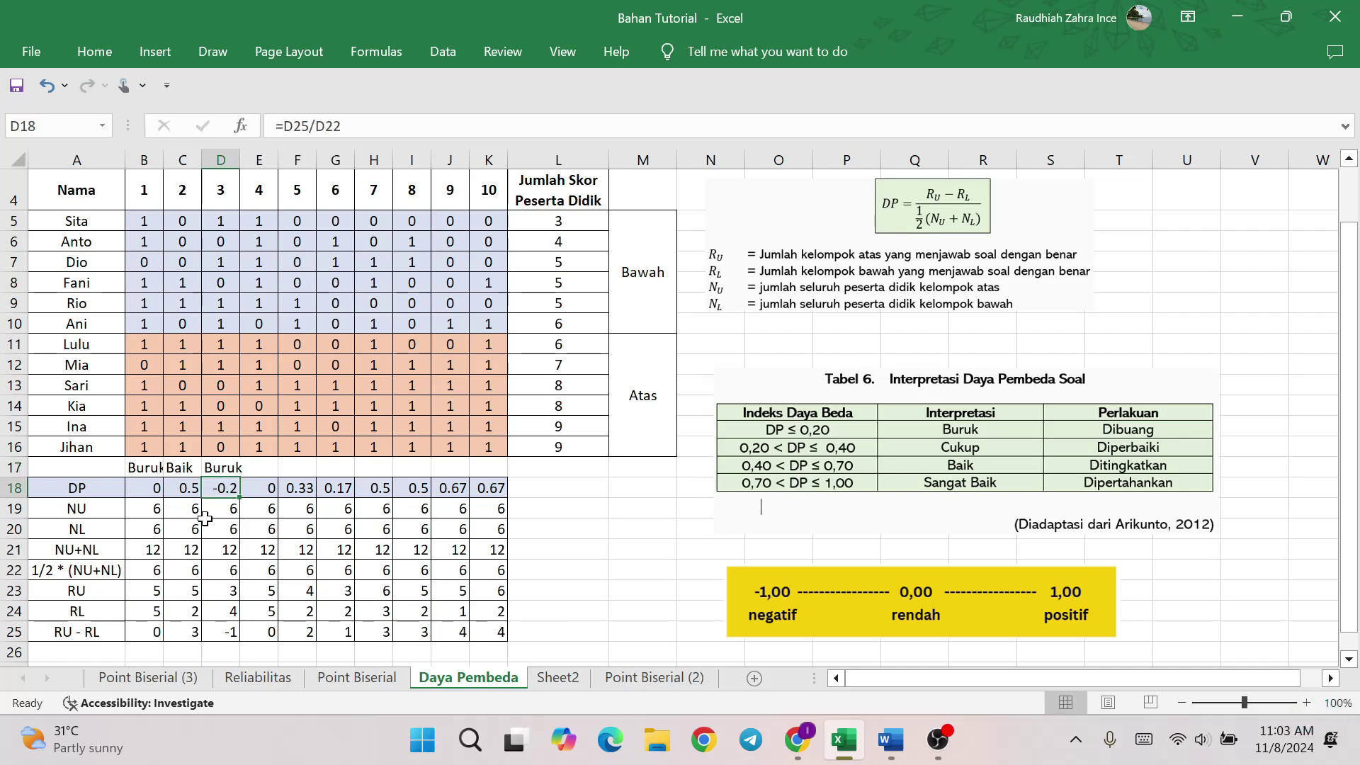